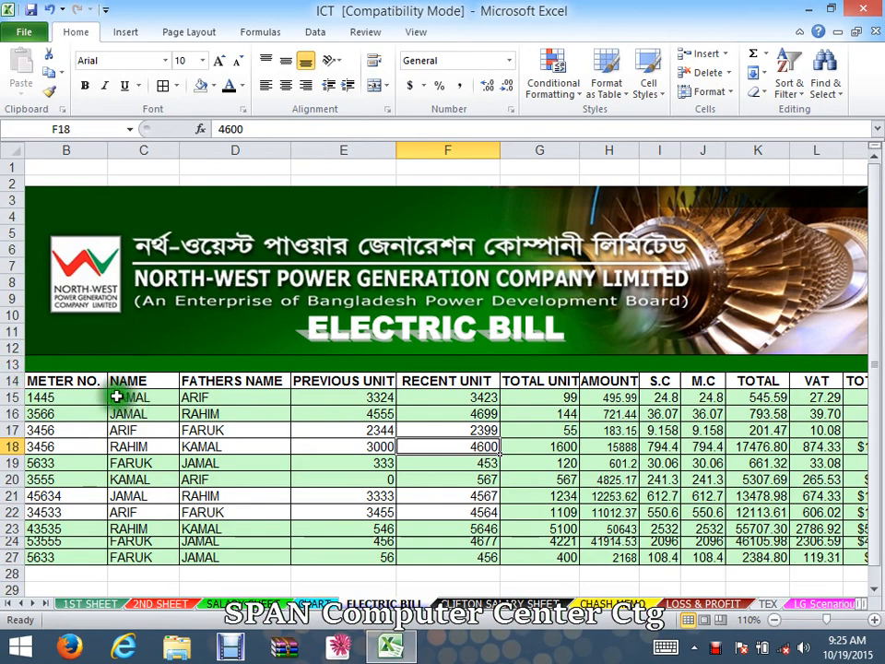
- Examine the electric bill table's column headers, names and the TOTAL UNIT cell formulas
click(92, 381)
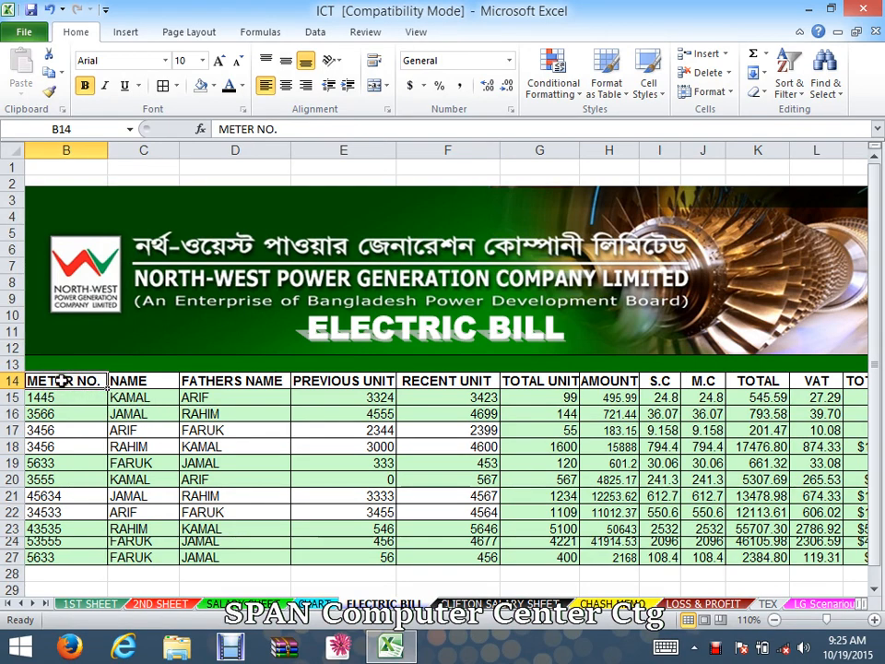
double_click(138, 380)
click(147, 406)
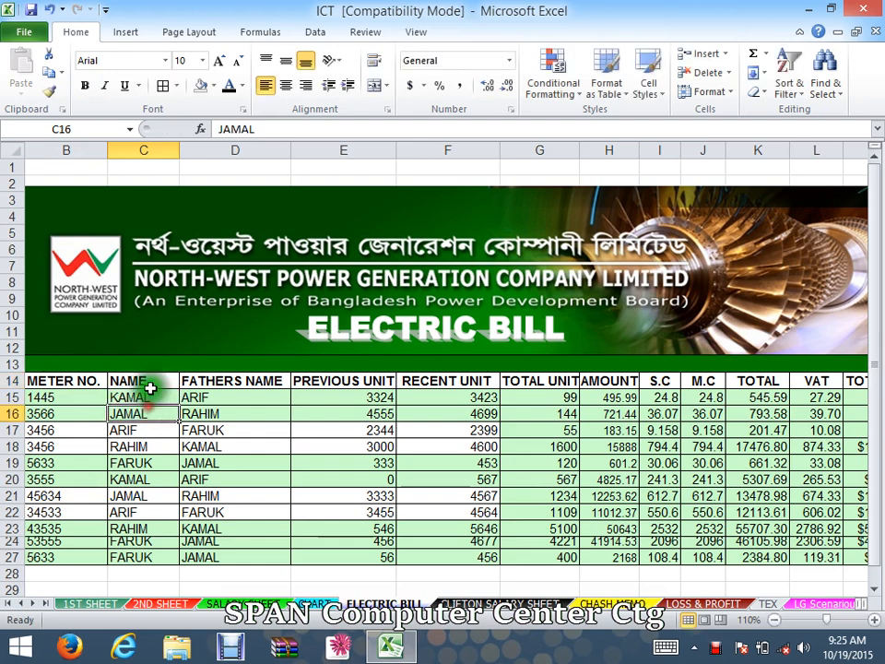
click(136, 381)
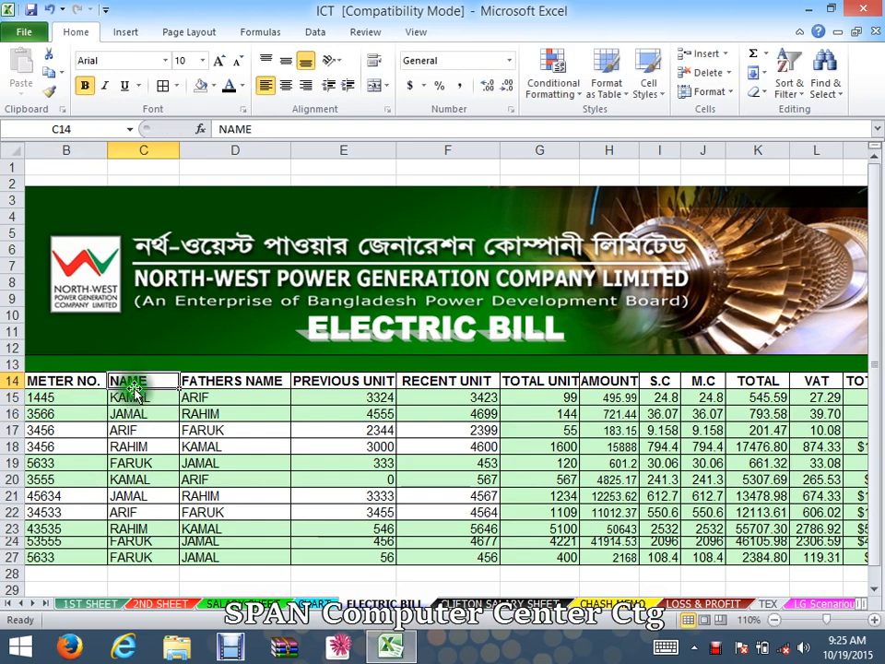
click(229, 380)
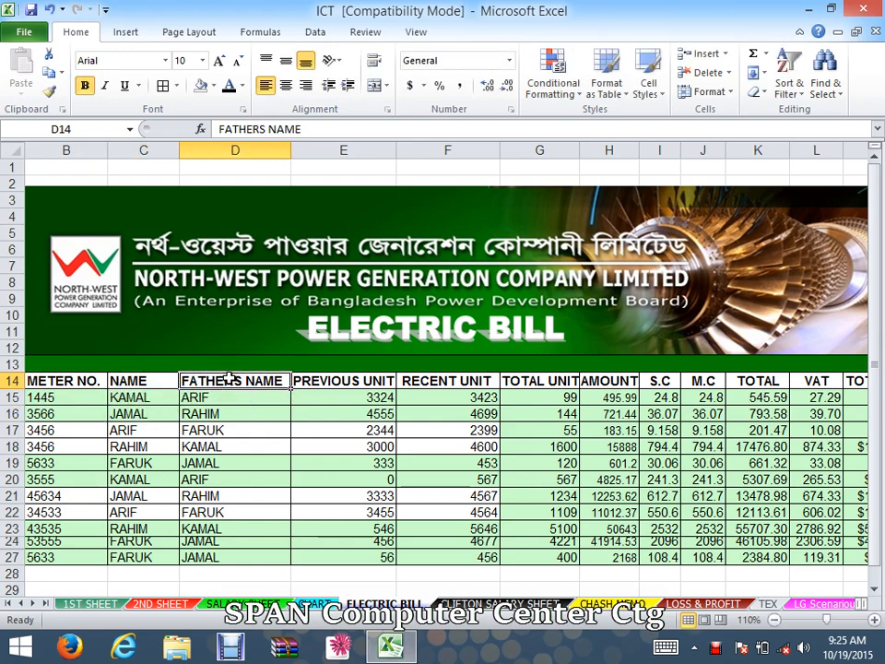
drag(257, 382, 30, 556)
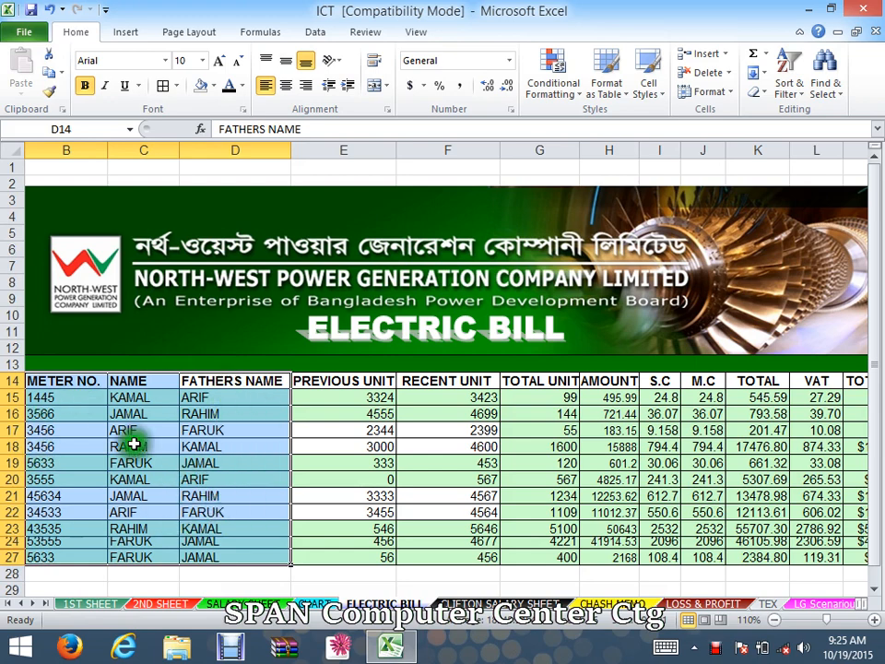
click(192, 446)
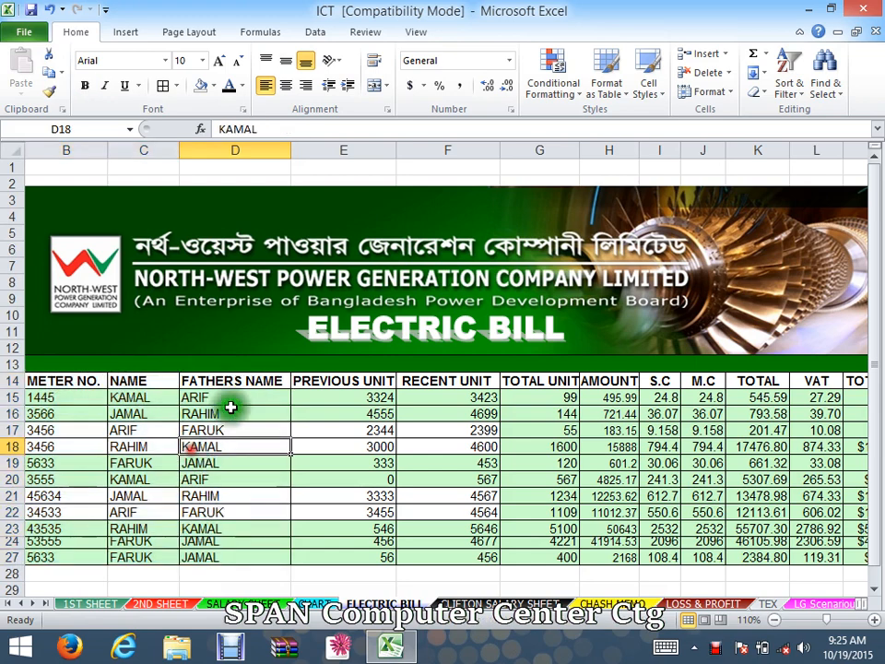
drag(346, 387, 720, 499)
click(720, 499)
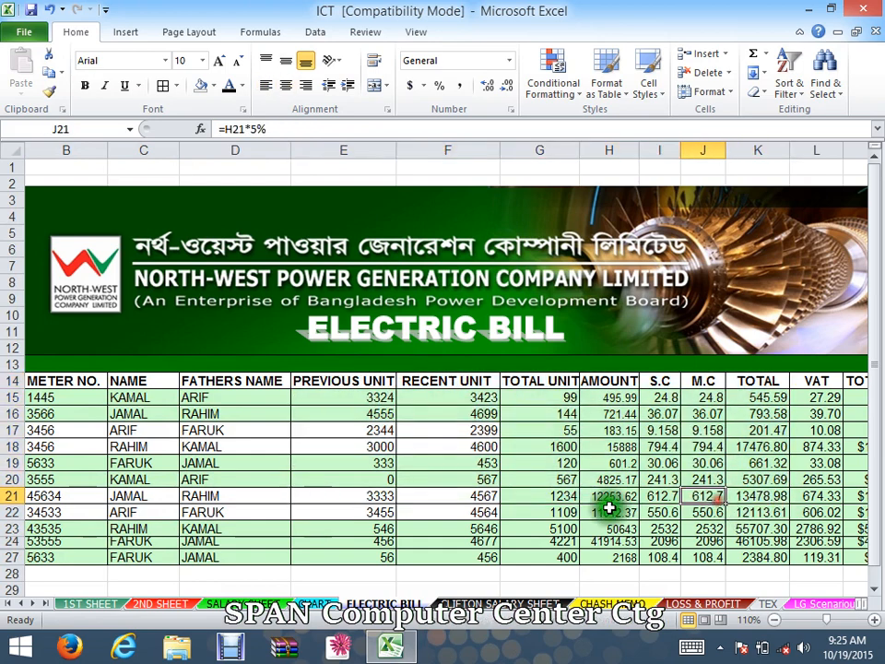
click(344, 380)
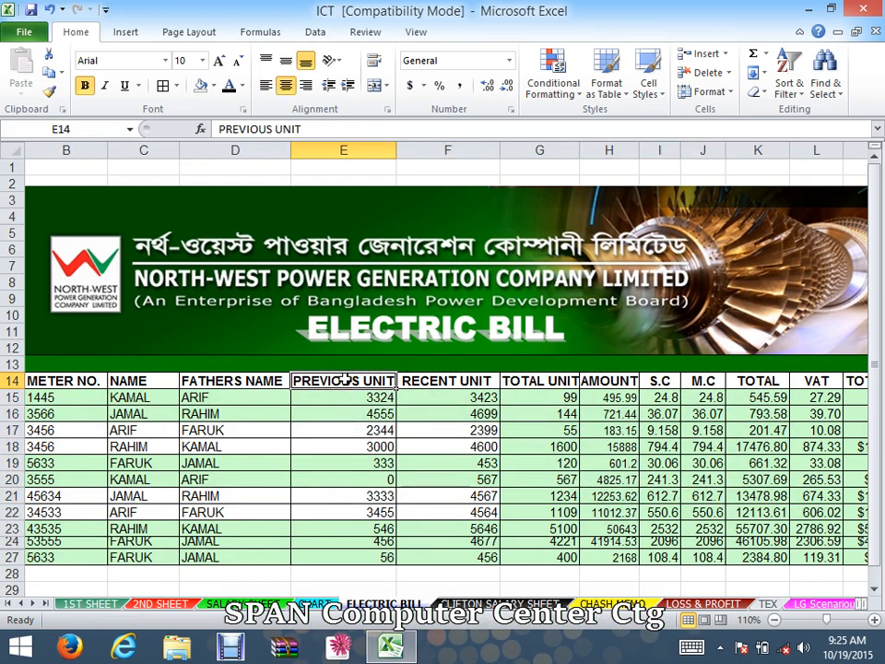
click(439, 385)
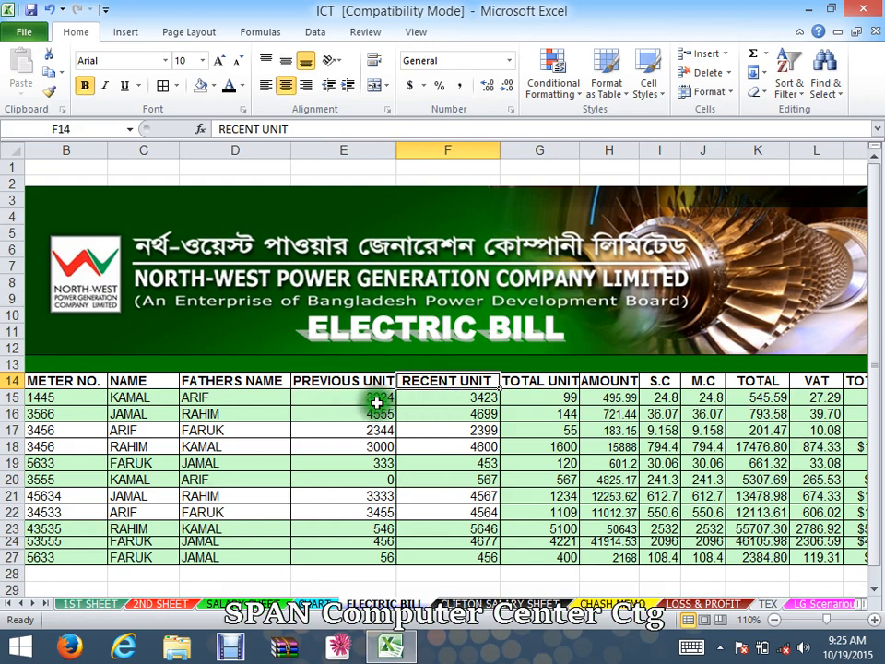
click(351, 377)
click(456, 380)
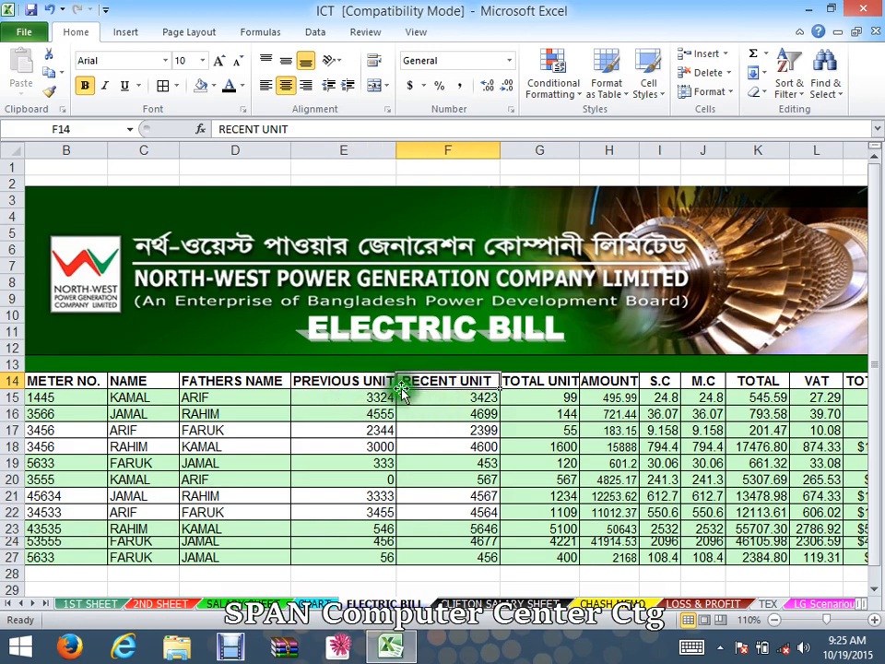
click(372, 382)
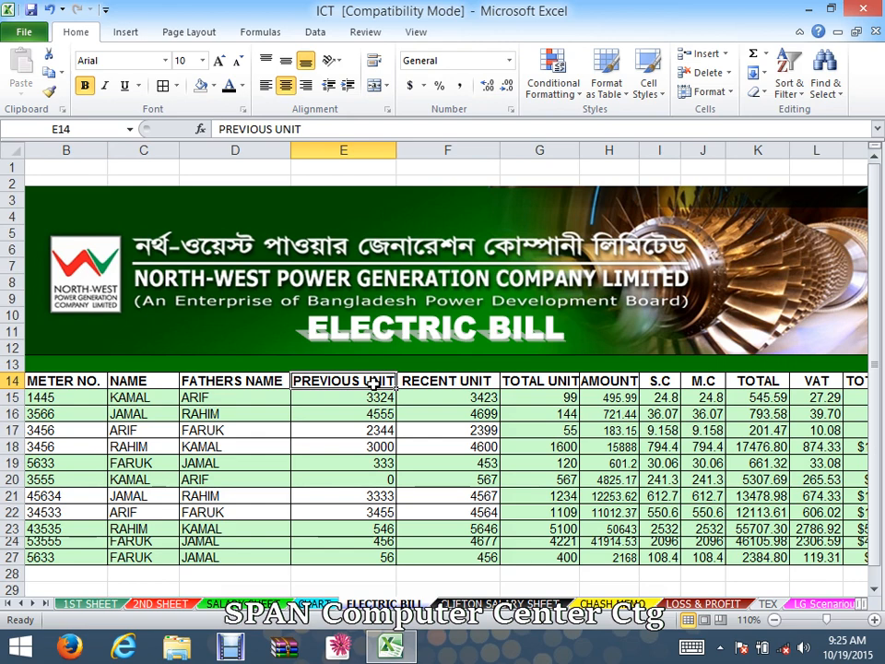
click(523, 398)
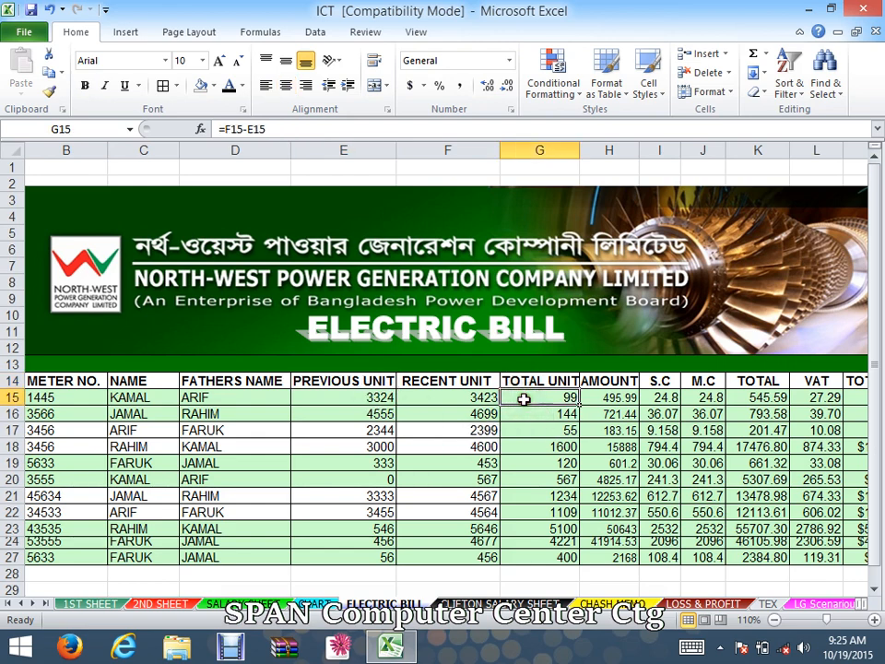
click(608, 381)
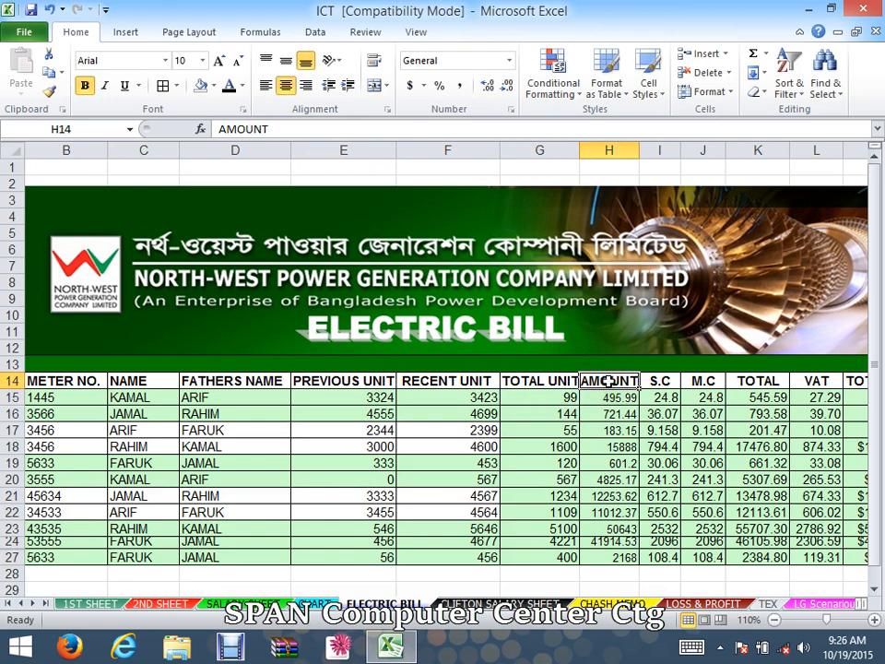
click(523, 394)
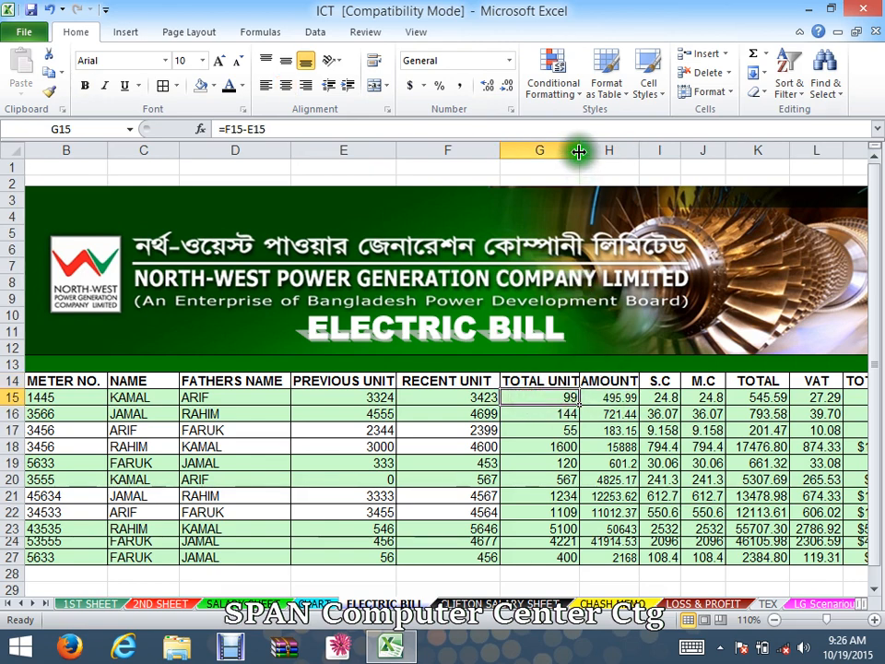
- Widen the TOTAL UNIT column slightly and check the TOTAL UNIT and AMOUNT formulas in row 15
drag(578, 150, 596, 172)
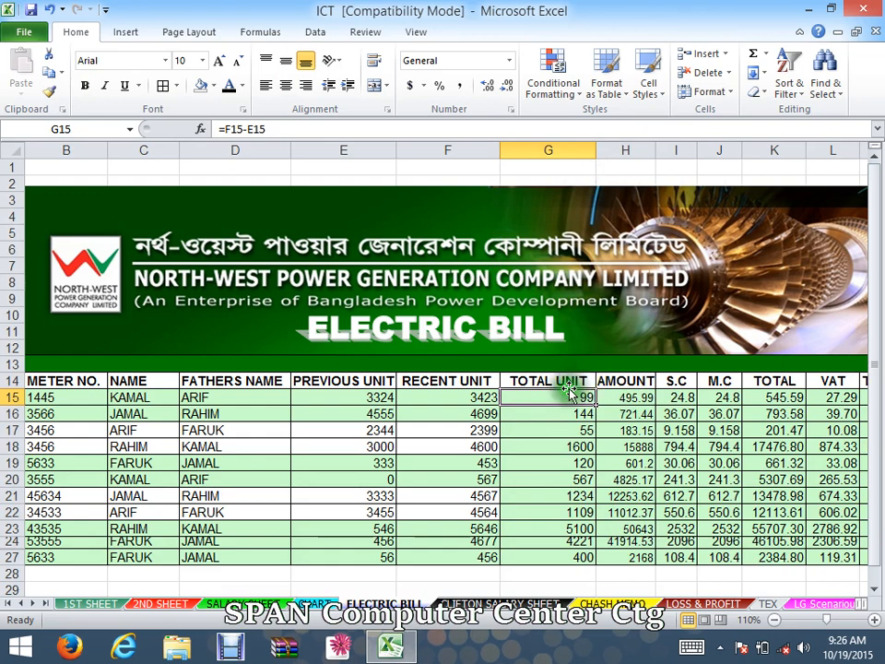
click(633, 394)
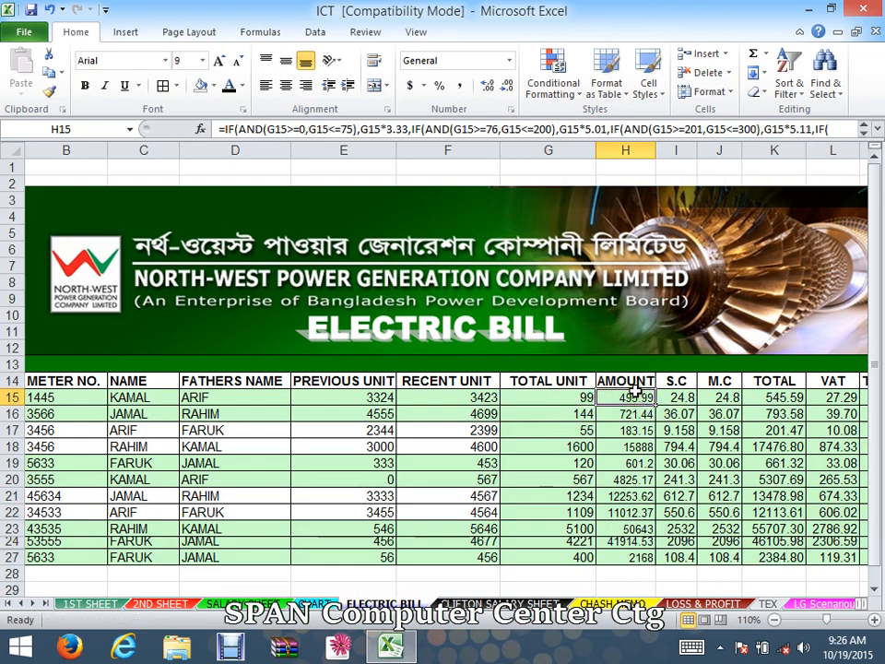
click(544, 392)
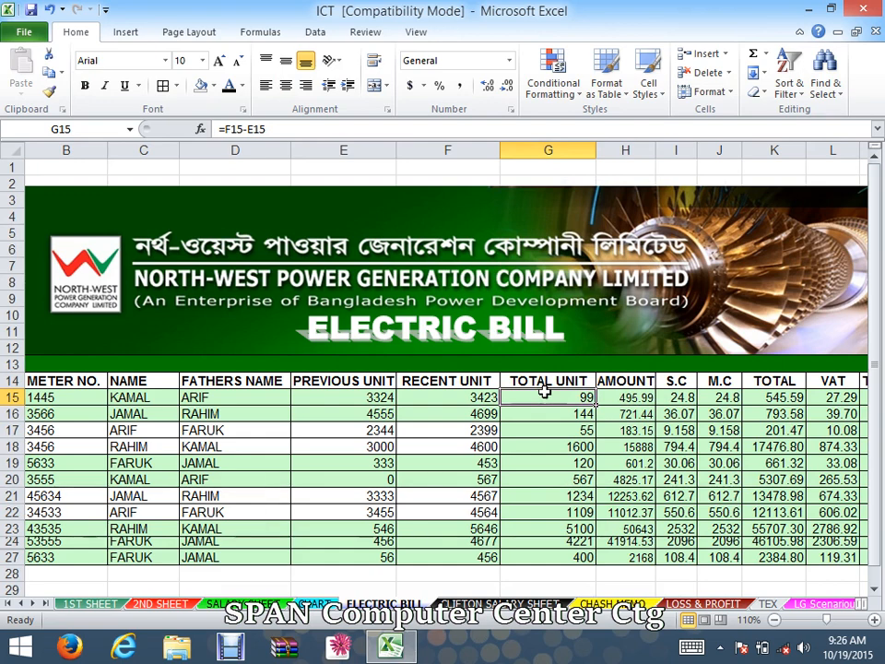
click(627, 398)
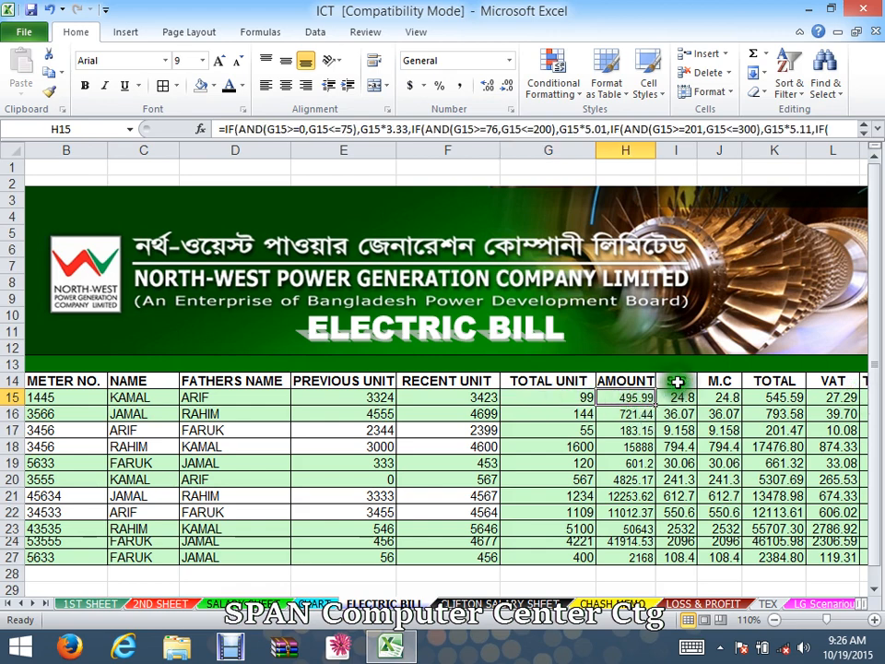
- Examine the S.C, M.C and TOTAL columns' values and formulas
drag(677, 381, 680, 479)
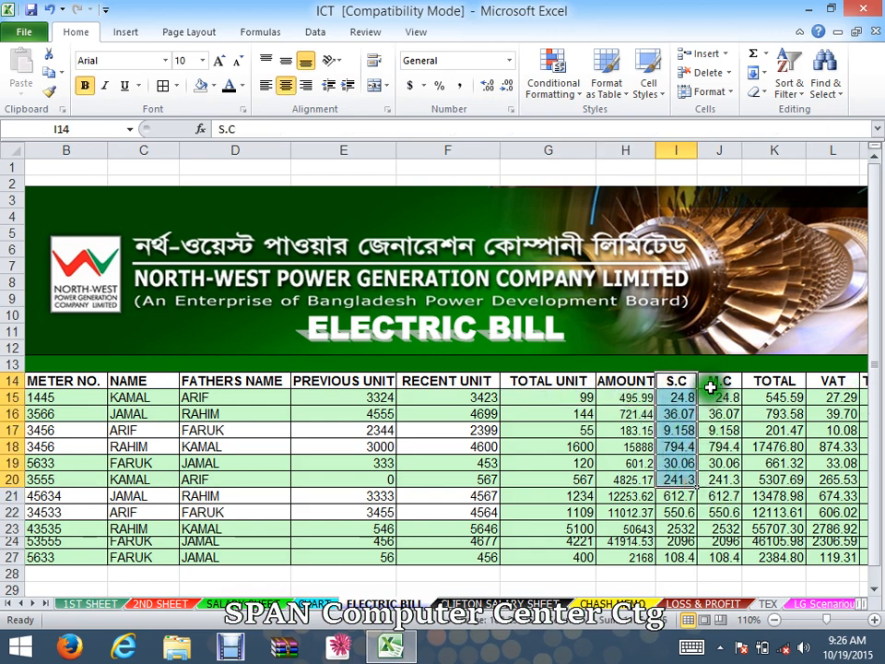
drag(711, 383, 711, 460)
click(765, 381)
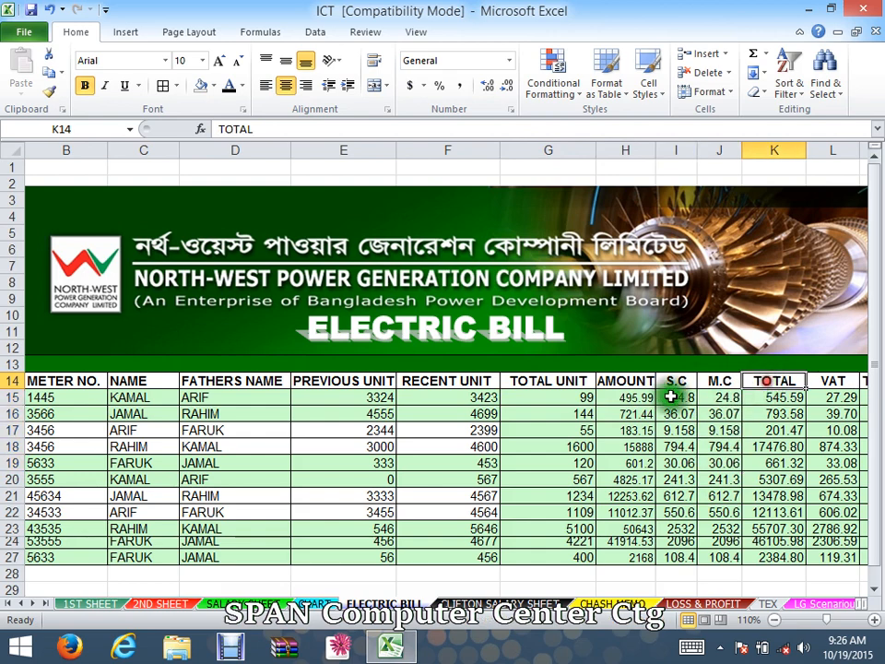
drag(626, 397, 779, 403)
click(785, 414)
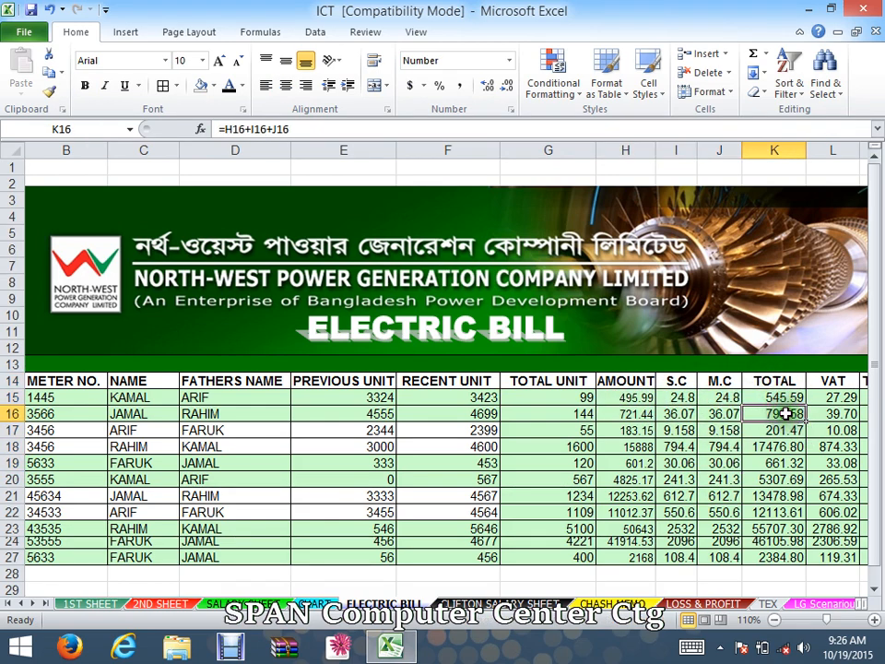
click(809, 396)
click(784, 395)
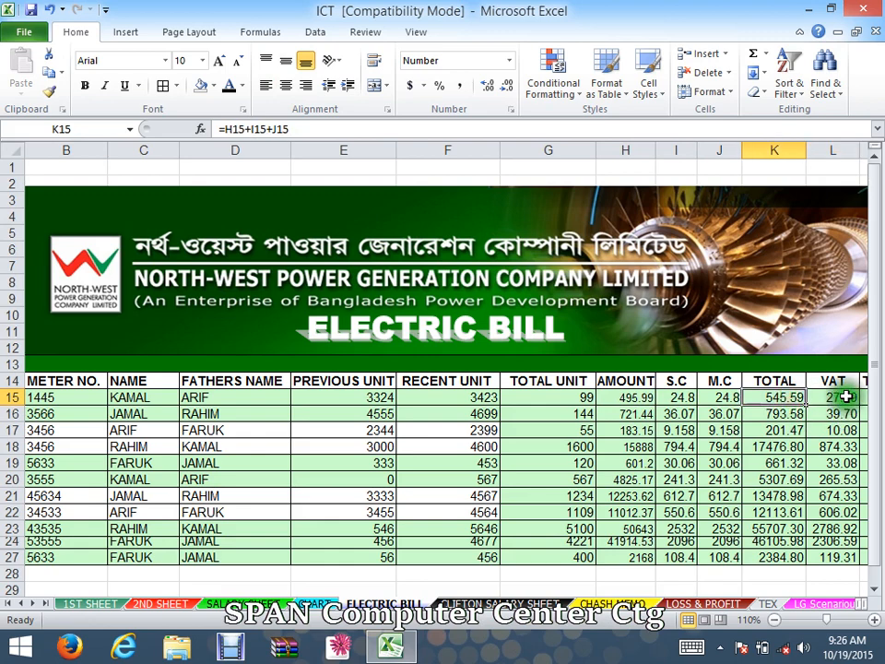
click(845, 396)
drag(855, 392, 780, 479)
click(650, 398)
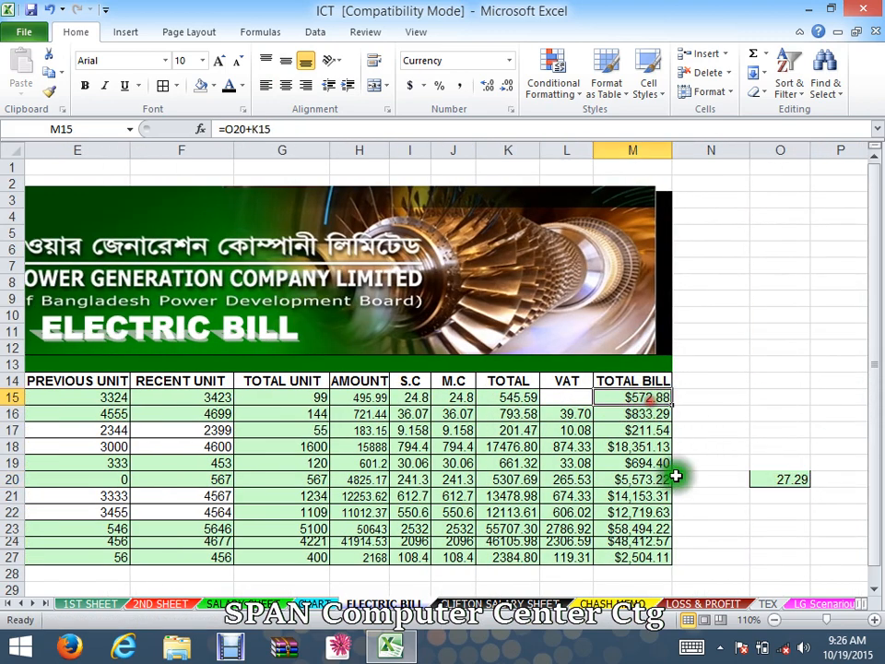
key(ctrl+z)
- Review the TOTAL BILL column and the table's rows
click(677, 491)
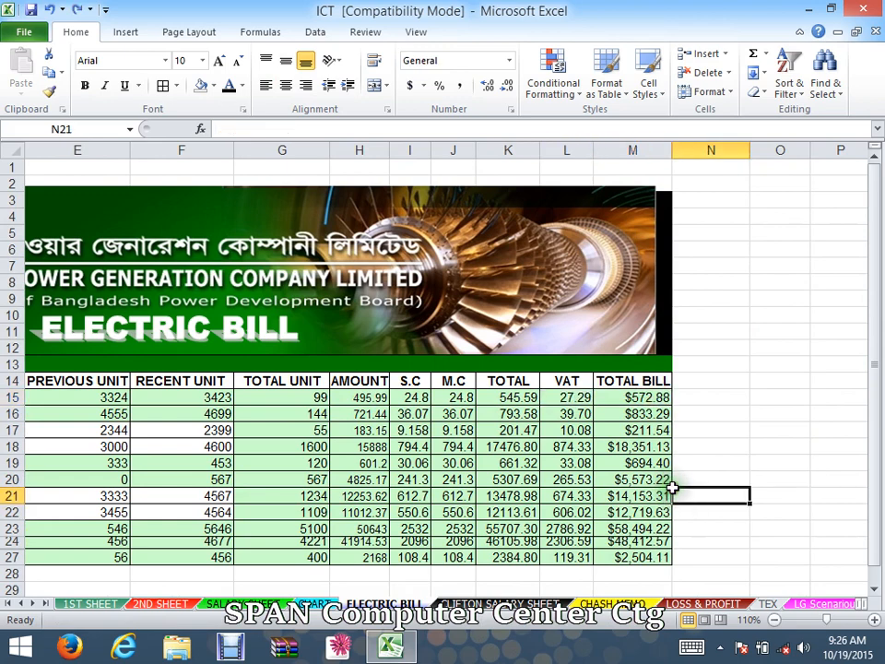
click(654, 397)
drag(751, 494, 138, 554)
click(773, 556)
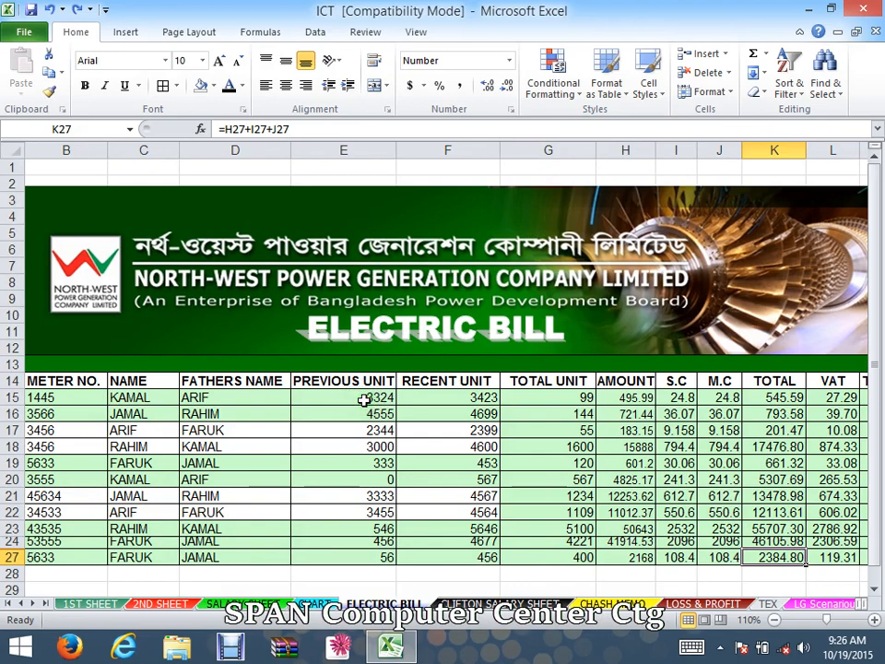
- Enter the formula =F15-E15 in the first TOTAL UNIT cell
click(373, 400)
click(451, 408)
double_click(467, 397)
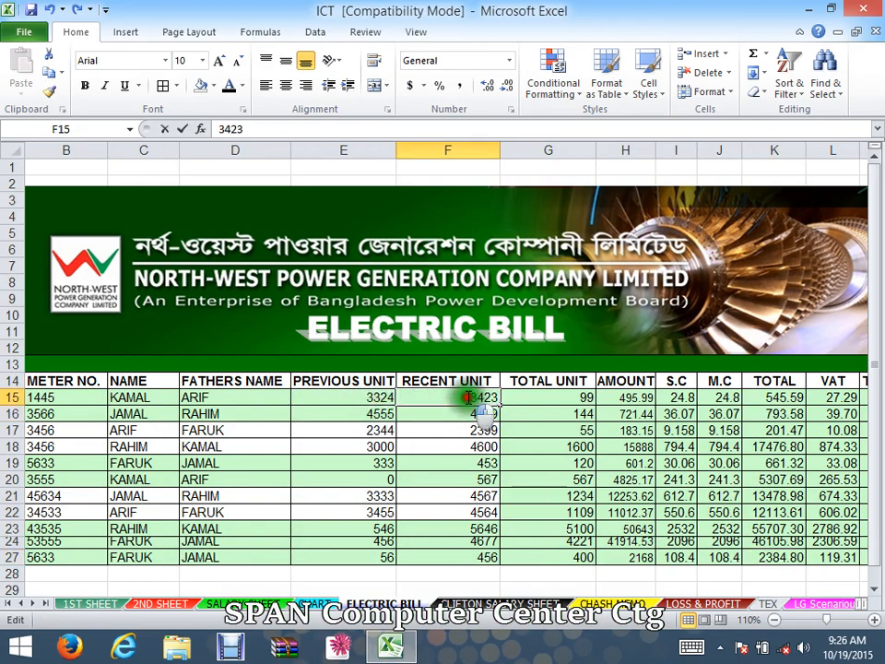
click(553, 397)
text(=F15-E15)
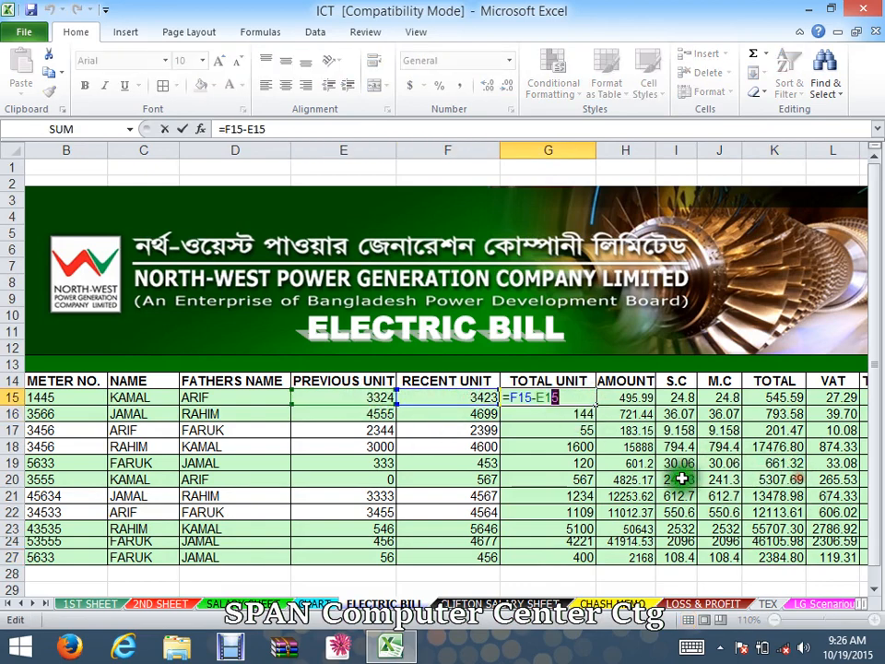
key(ctrl+Return)
- Clear the values from TOTAL UNIT through TOTAL BILL in rows 15 to 24
drag(584, 396, 756, 527)
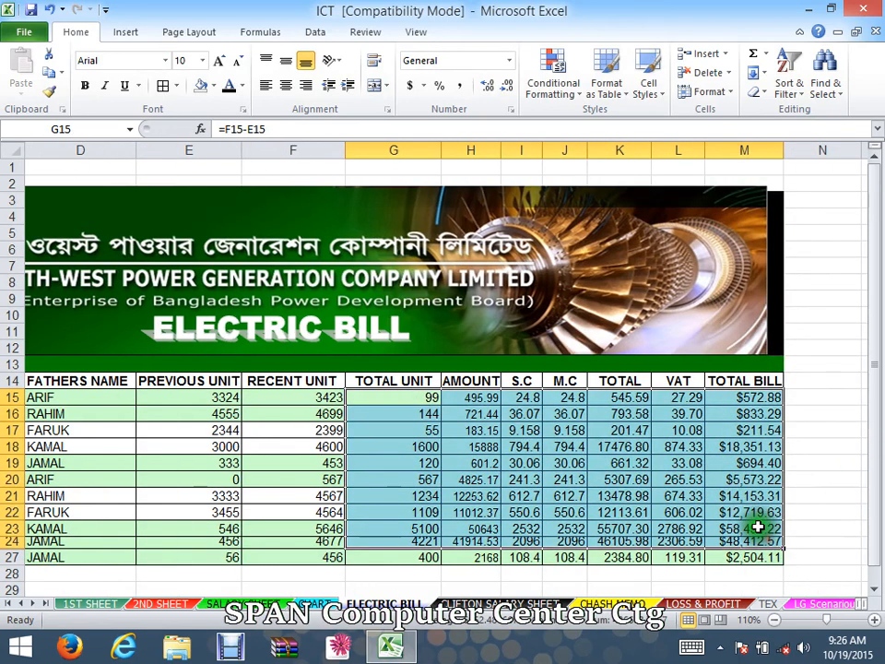
key(Delete)
click(791, 458)
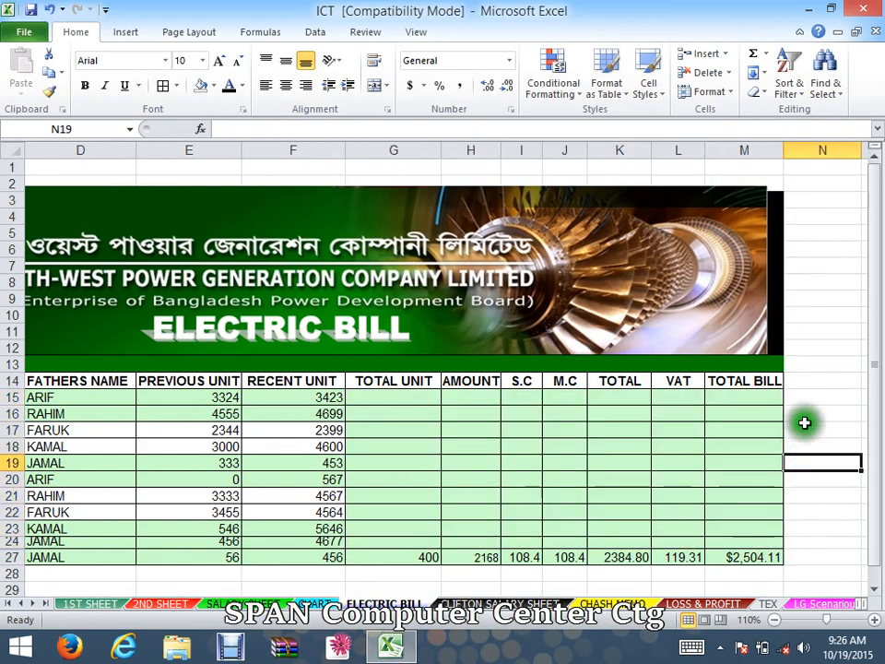
- Stretch the banner picture so its right edge reaches the table's right edge
click(847, 417)
drag(847, 421, 880, 416)
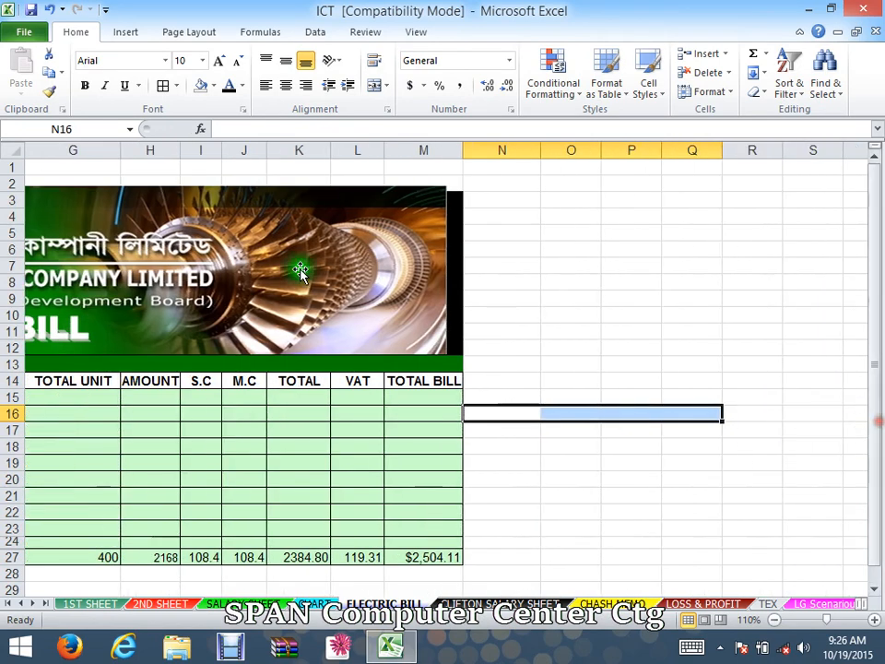
click(367, 272)
drag(447, 269, 464, 276)
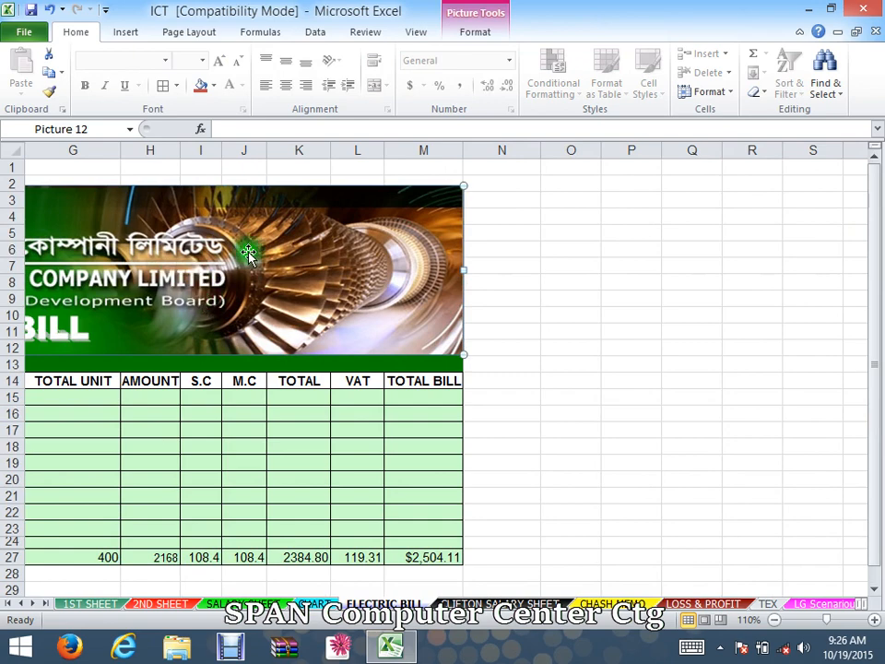
- Insert the picture file 1 from the Desktop into the sheet
click(126, 31)
click(129, 77)
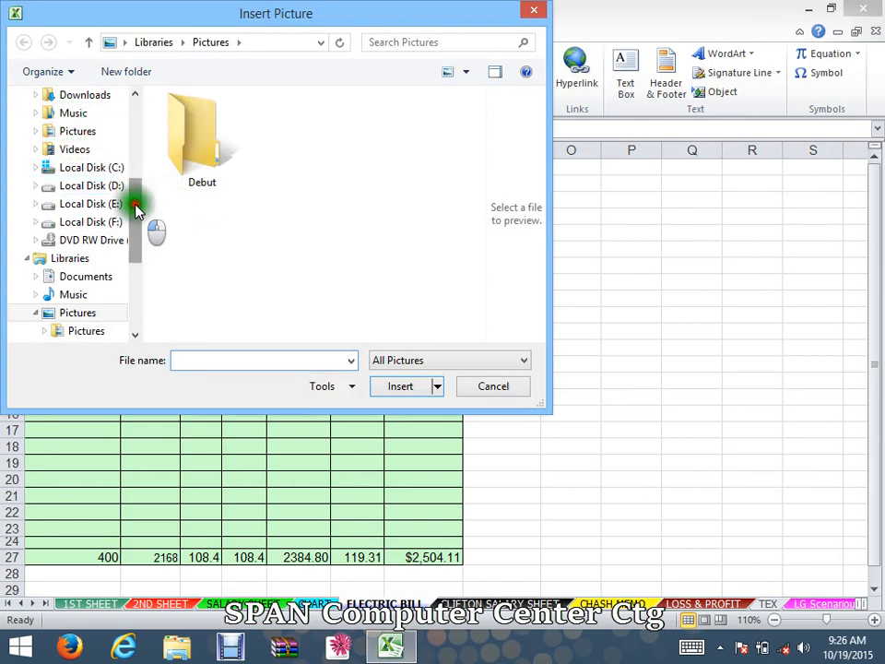
scroll(129, 185, up, 3)
click(77, 98)
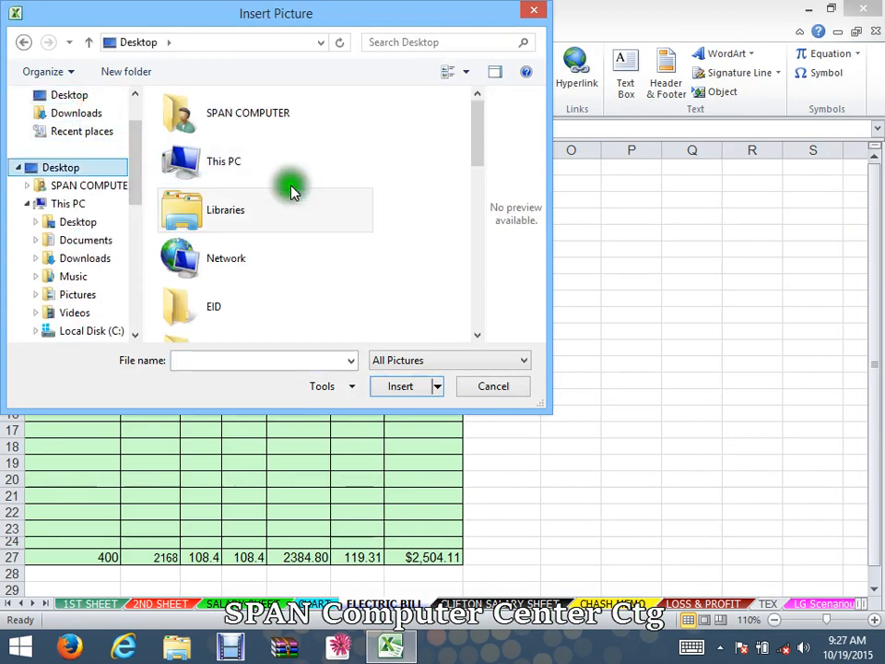
drag(475, 147, 463, 251)
click(162, 125)
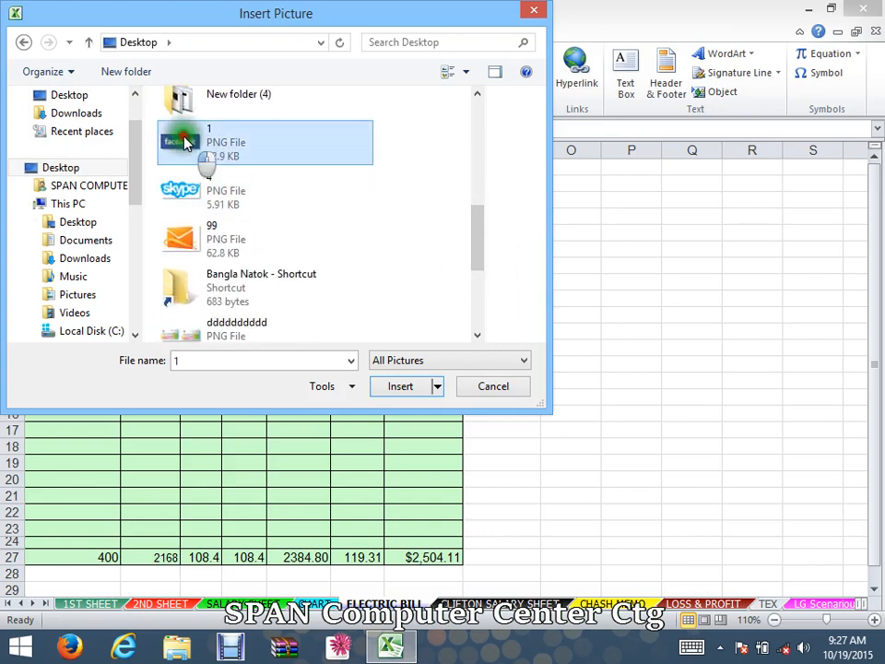
click(400, 385)
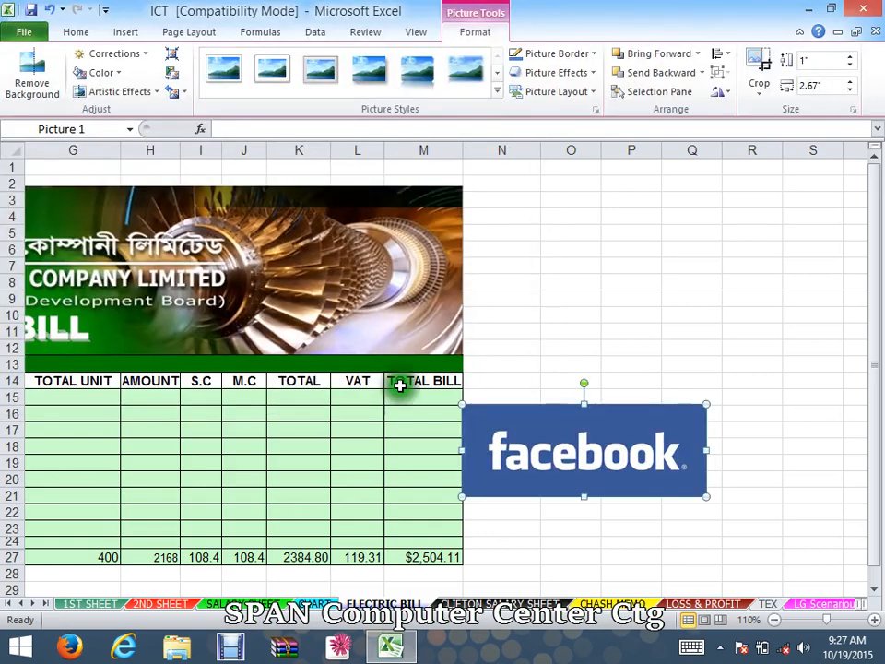
- Move the Facebook picture beside the banner and stretch it to fill rows 3 to 12
drag(543, 455, 558, 257)
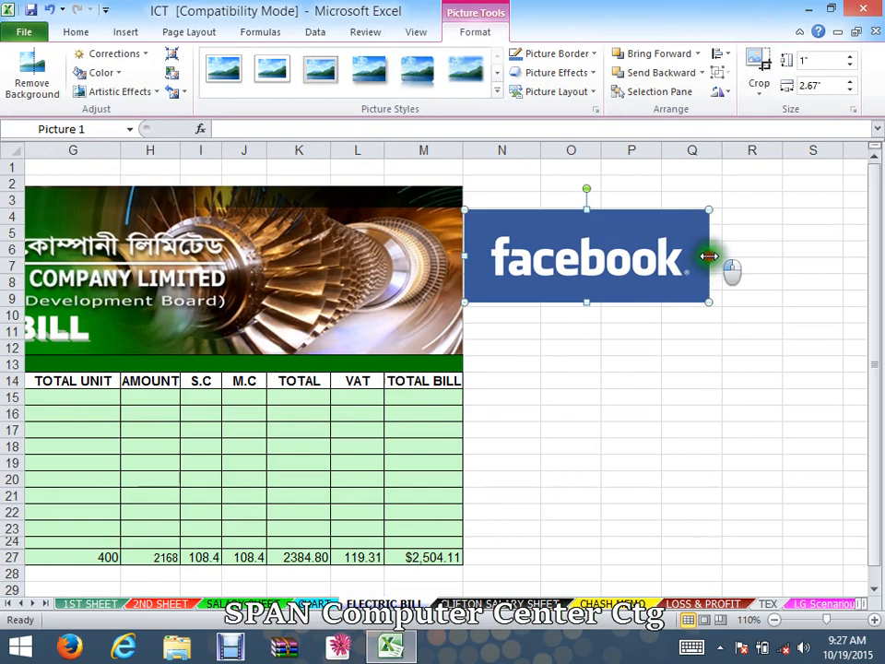
drag(708, 257, 866, 258)
drag(618, 305, 622, 354)
click(634, 394)
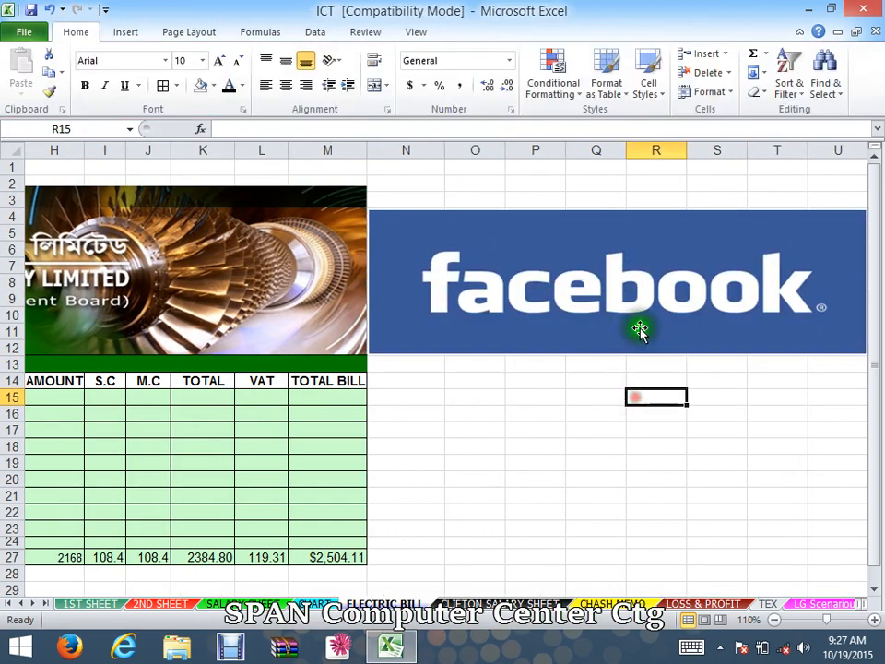
- Delete the Facebook picture from the sheet
click(623, 235)
key(Delete)
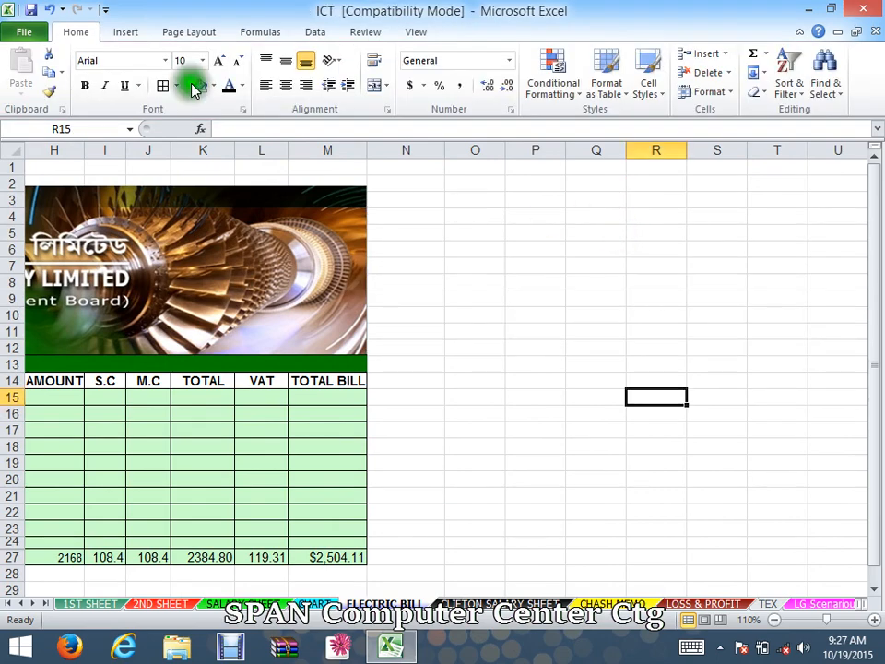
- Insert a WordArt text box with a dark style and move it beside the banner
click(125, 34)
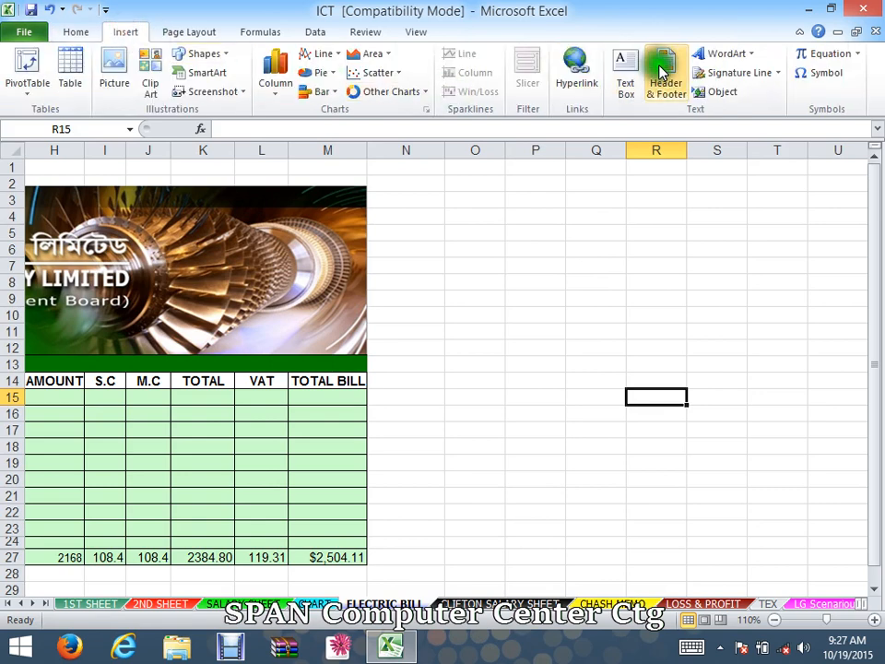
click(754, 58)
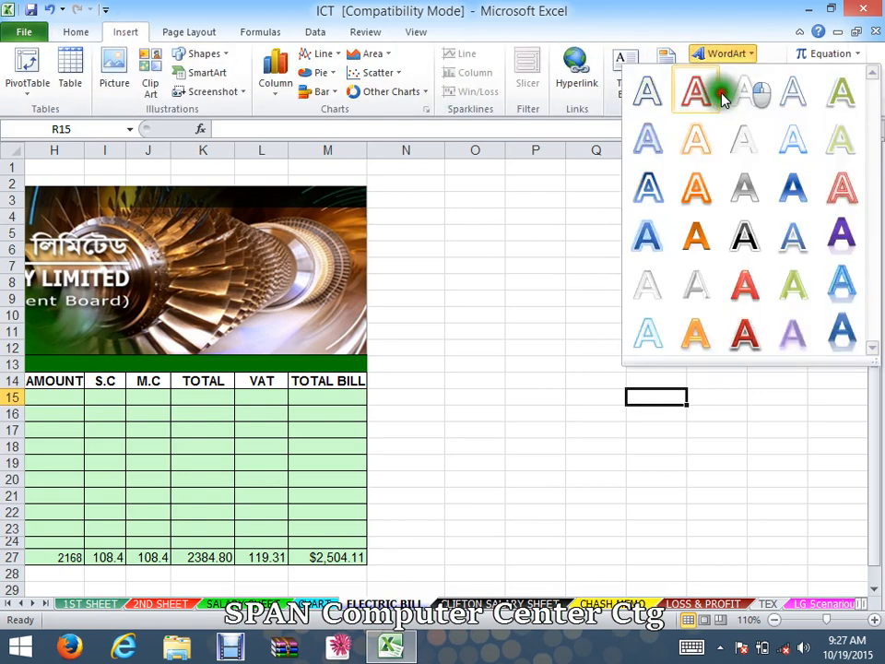
click(754, 235)
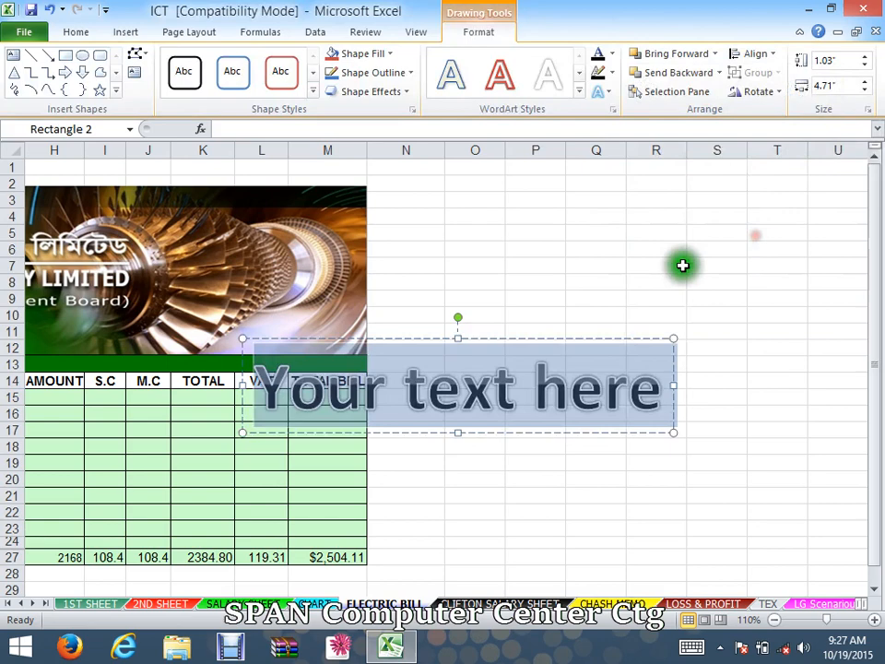
click(510, 332)
click(509, 341)
drag(510, 341, 693, 201)
- Fill cells N1 to W12 with a dark theme colour behind the WordArt
drag(402, 166, 755, 349)
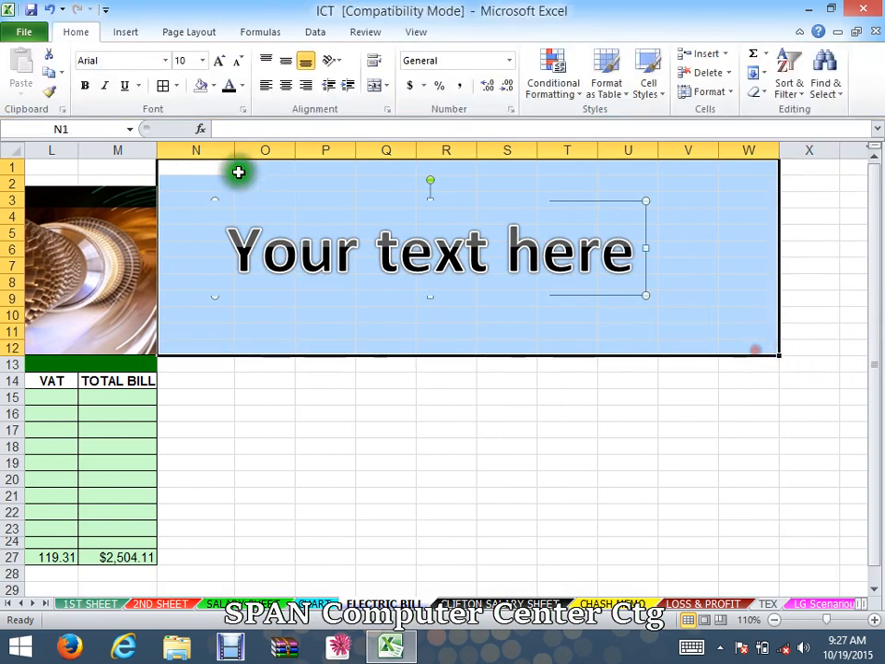
click(213, 86)
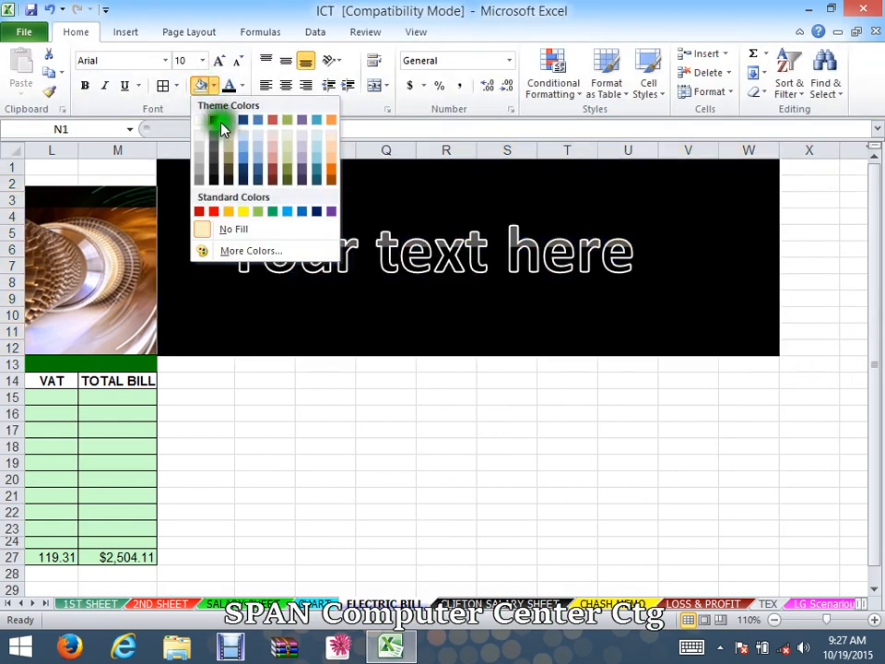
click(217, 121)
click(421, 355)
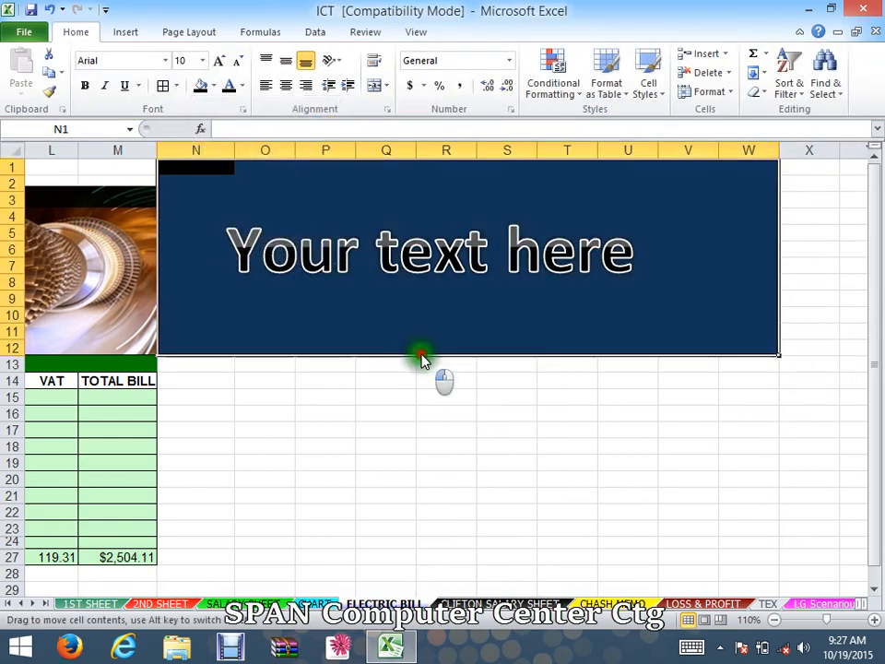
click(524, 455)
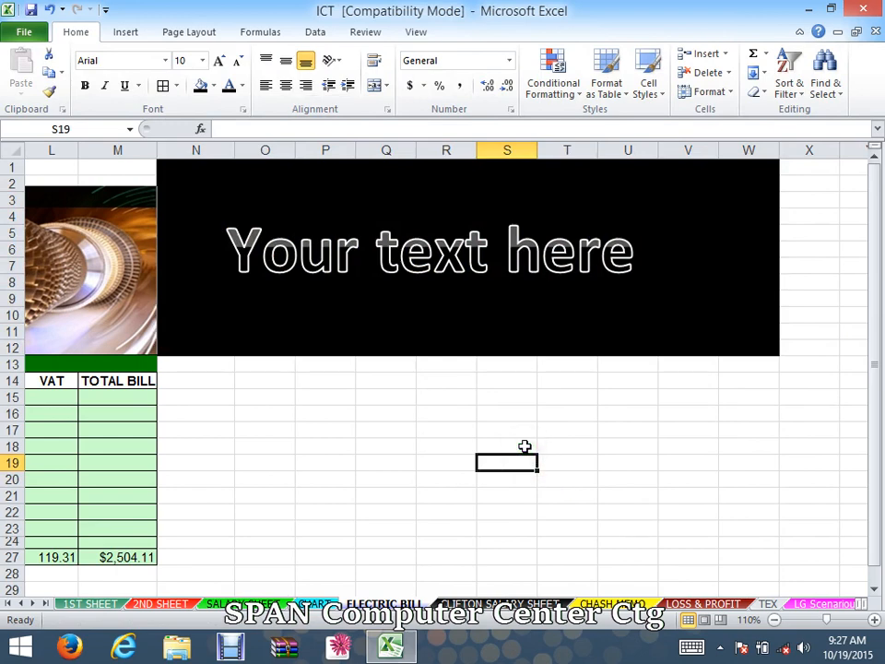
- Undo the fill and the WordArt insertion
key(ctrl+z)
key(ctrl+z)
key(ctrl+z)
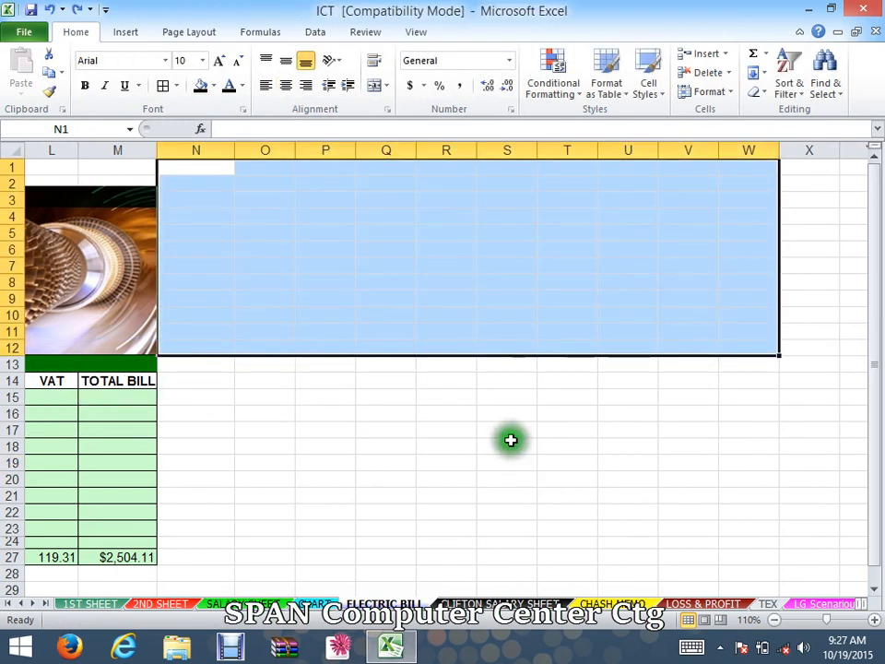
- Enter the unit slab 0--75 in cell O12 and its rate 3 in P12
drag(511, 439, 174, 436)
drag(814, 383, 874, 386)
click(678, 421)
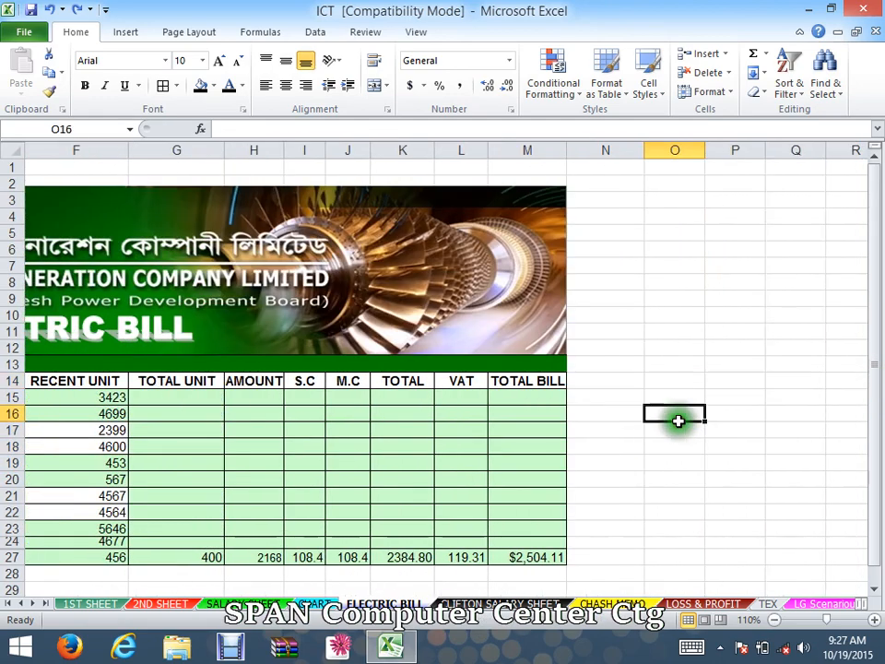
drag(678, 422, 877, 400)
click(704, 427)
click(387, 351)
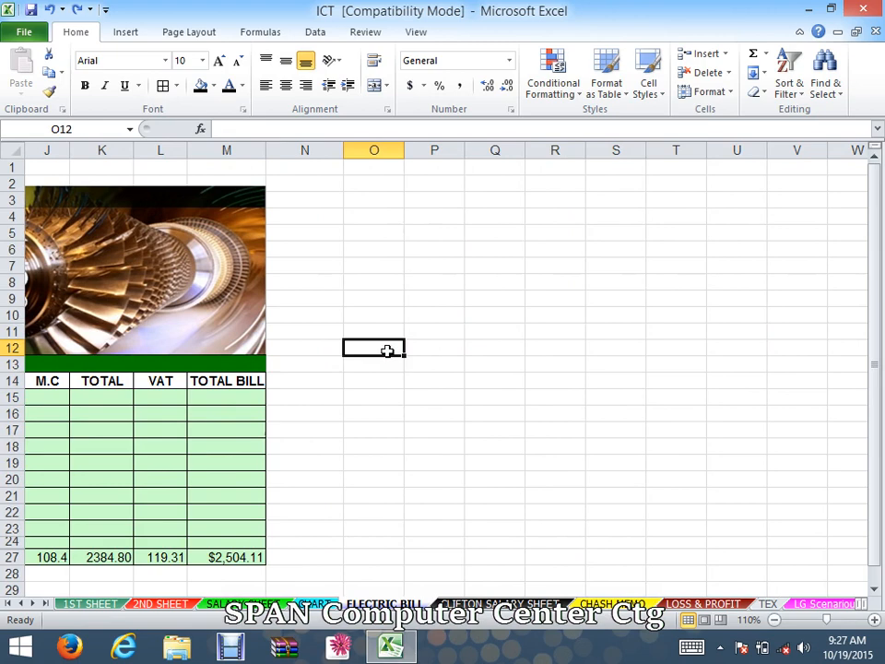
click(387, 351)
text(0--75)
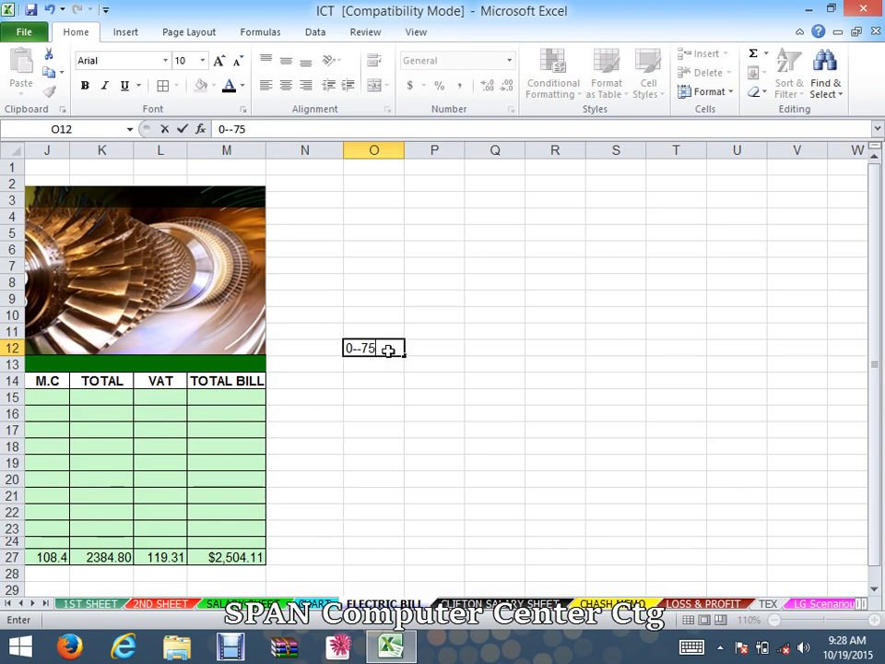
key(Tab)
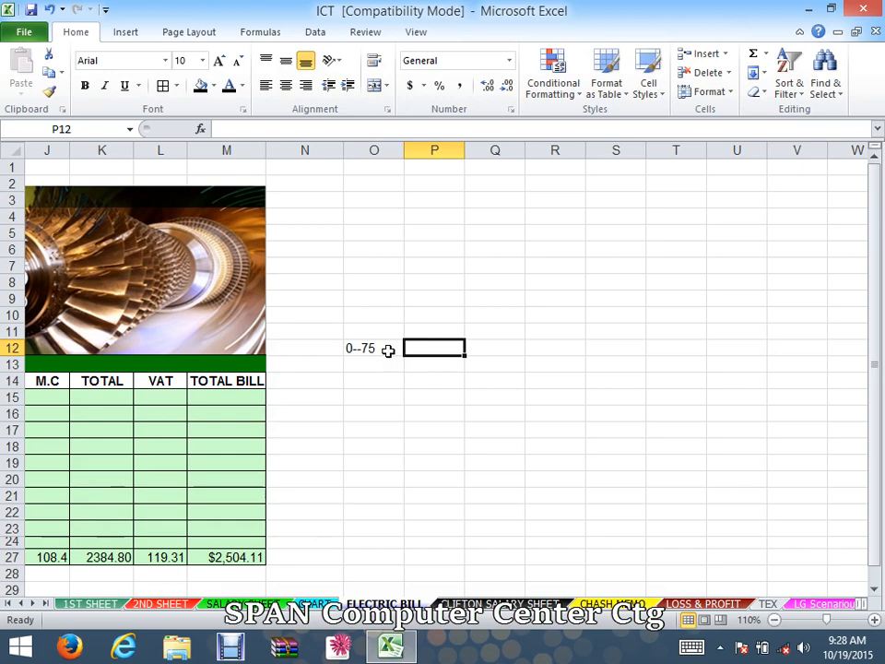
text(3)
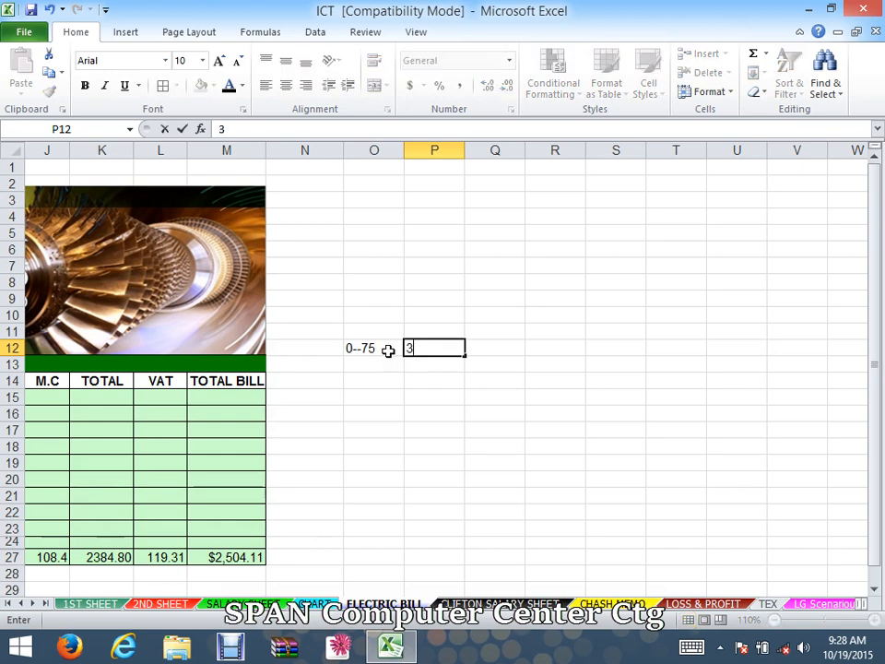
click(388, 351)
key(Return)
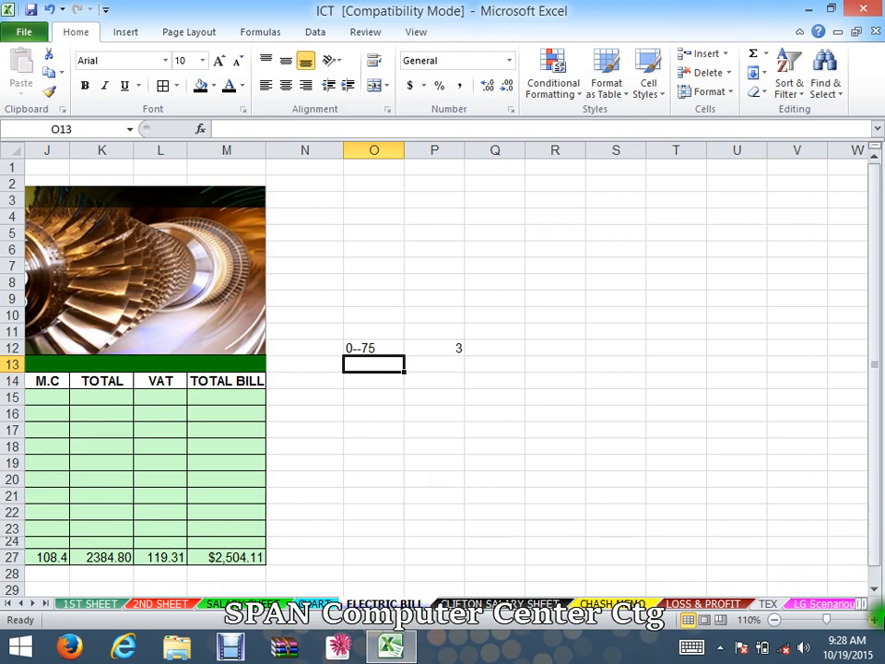
- Enter the unit slab 76--225 in cell O13 and its rate 5 in P13
click(876, 619)
click(876, 619)
click(876, 620)
click(875, 620)
click(876, 619)
click(875, 619)
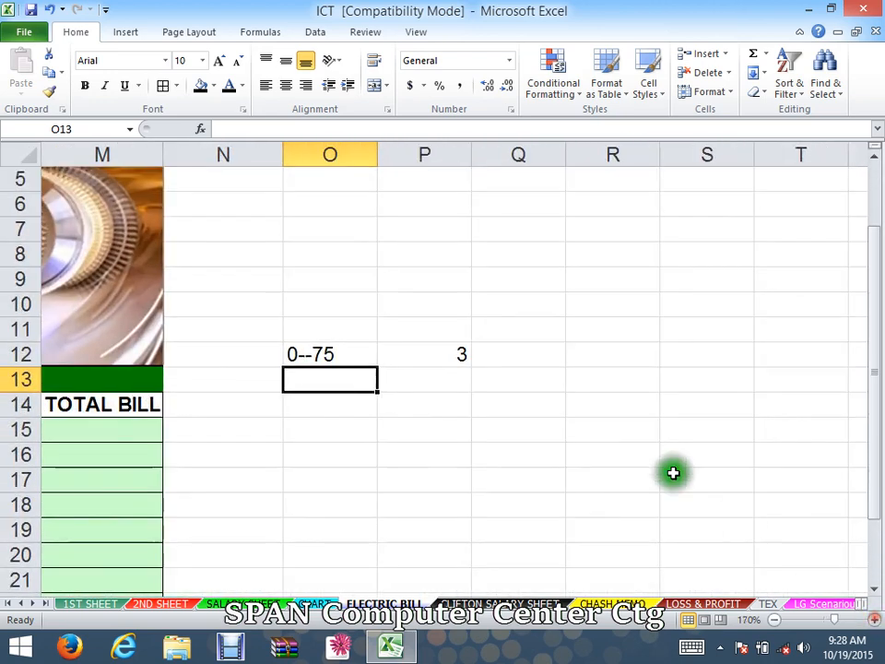
click(592, 431)
click(310, 359)
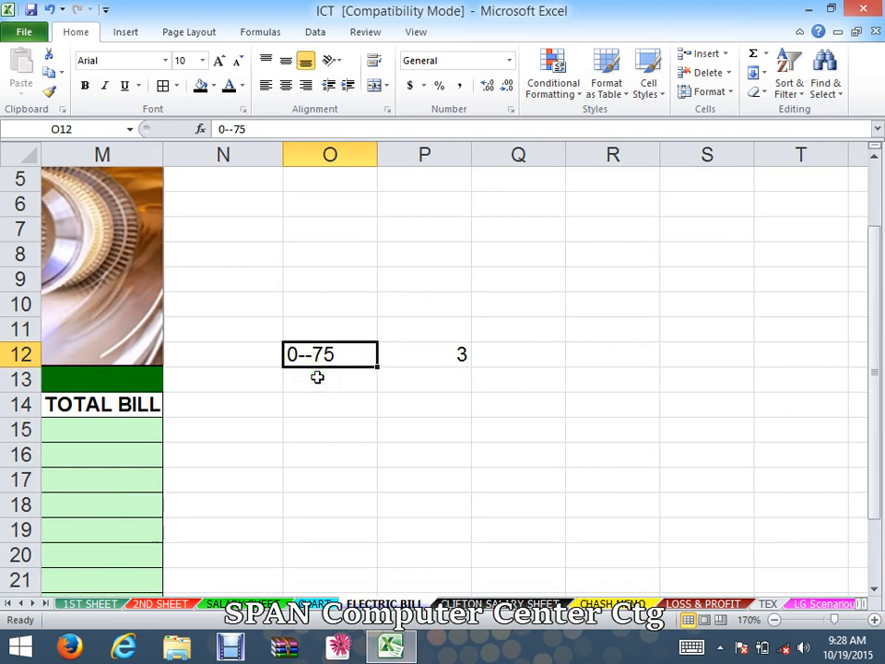
click(340, 384)
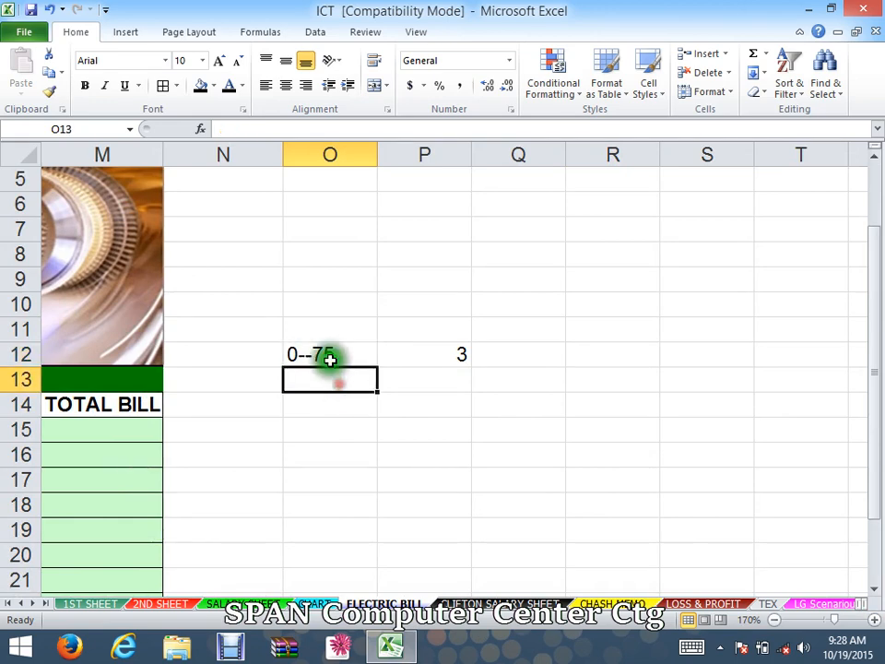
click(329, 358)
click(450, 350)
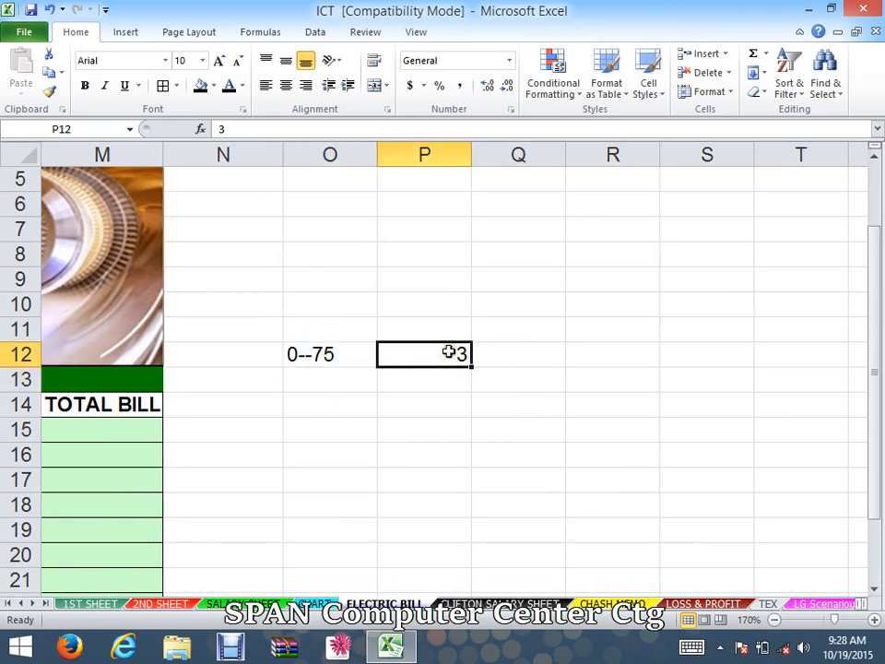
click(347, 379)
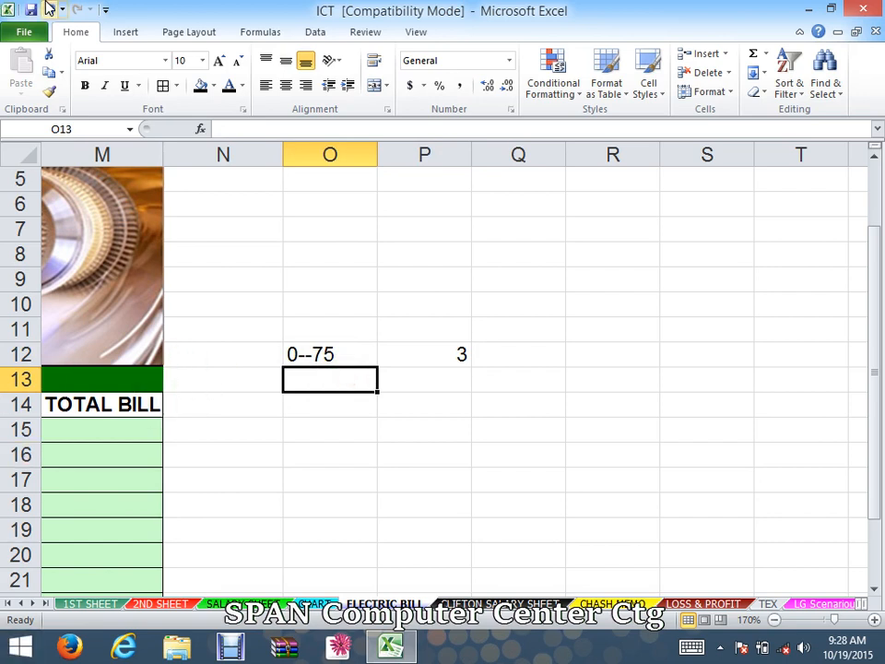
text(76--225)
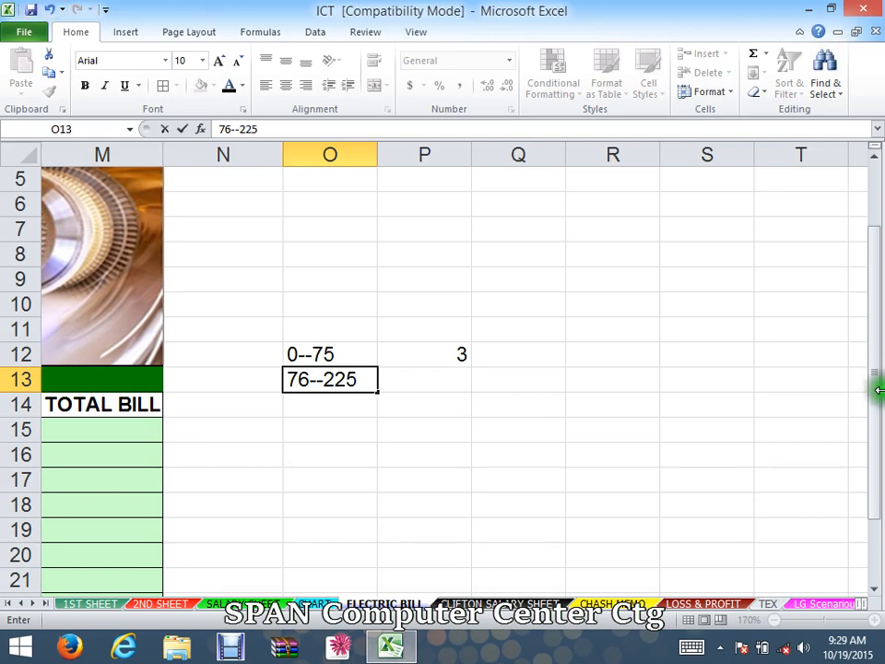
click(434, 385)
double_click(434, 384)
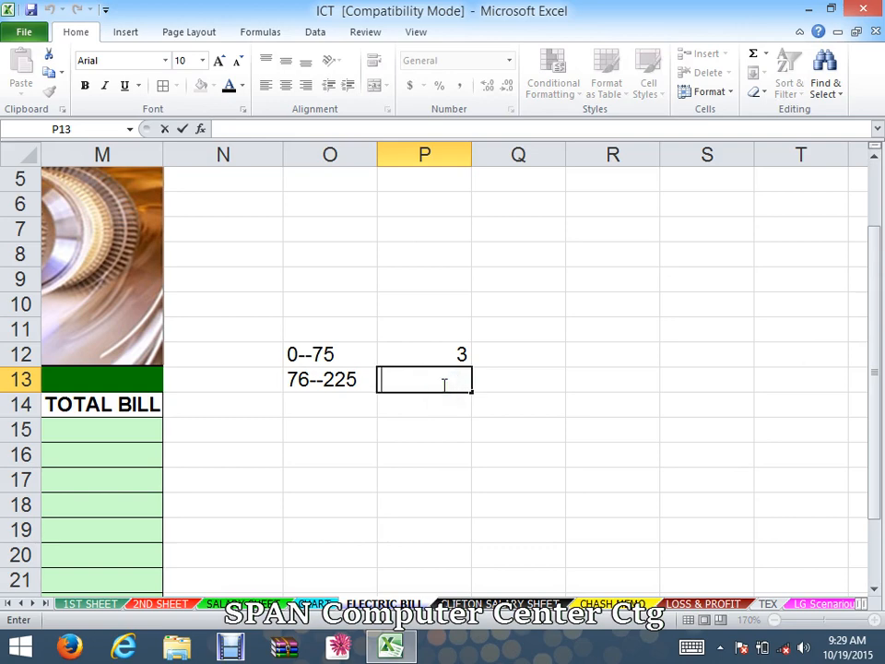
click(304, 406)
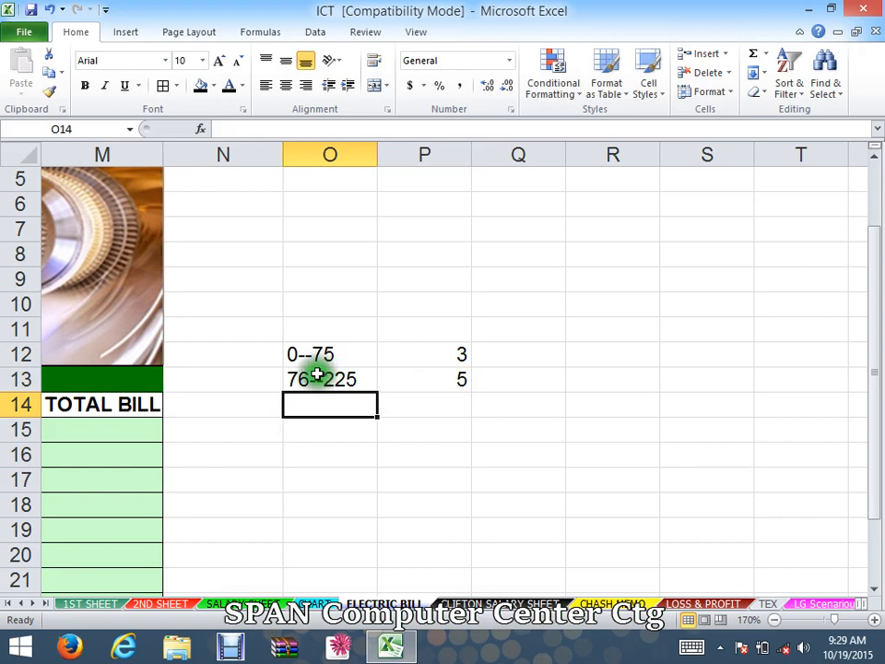
- Enter the unit slab 226--350 in cell O14 and its rate 6 in P14
text(2)
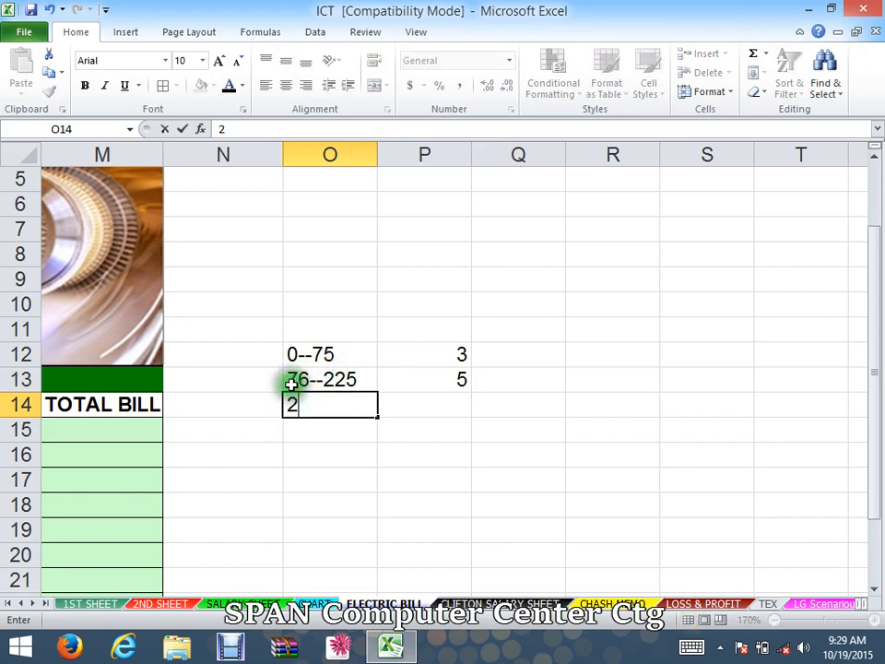
text(26)
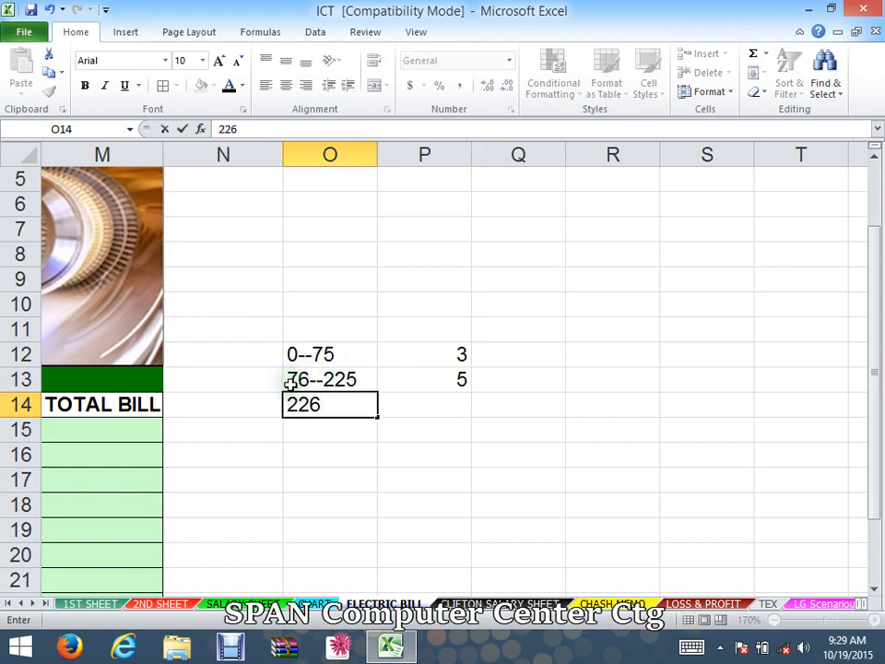
text(--350)
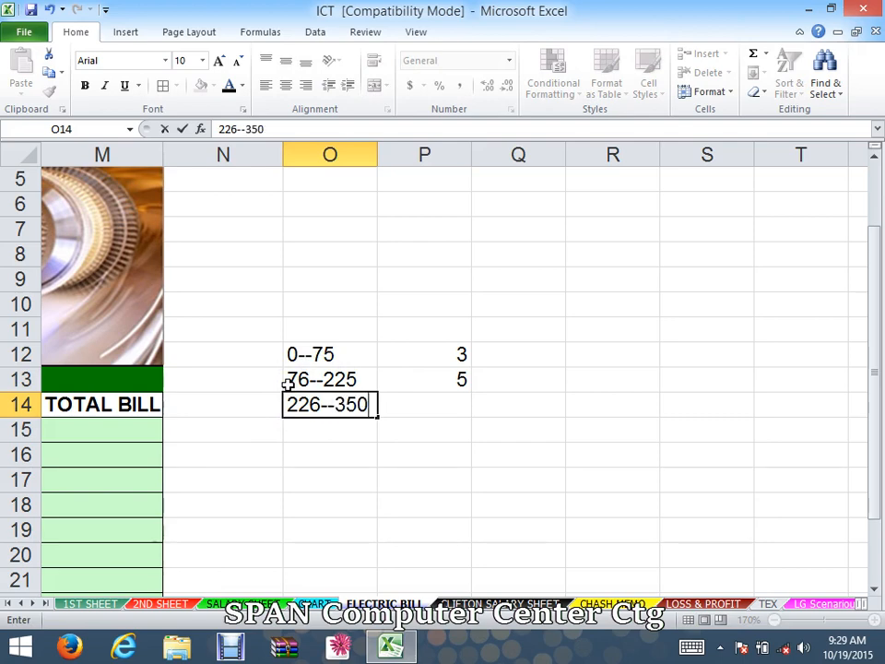
click(340, 460)
click(447, 404)
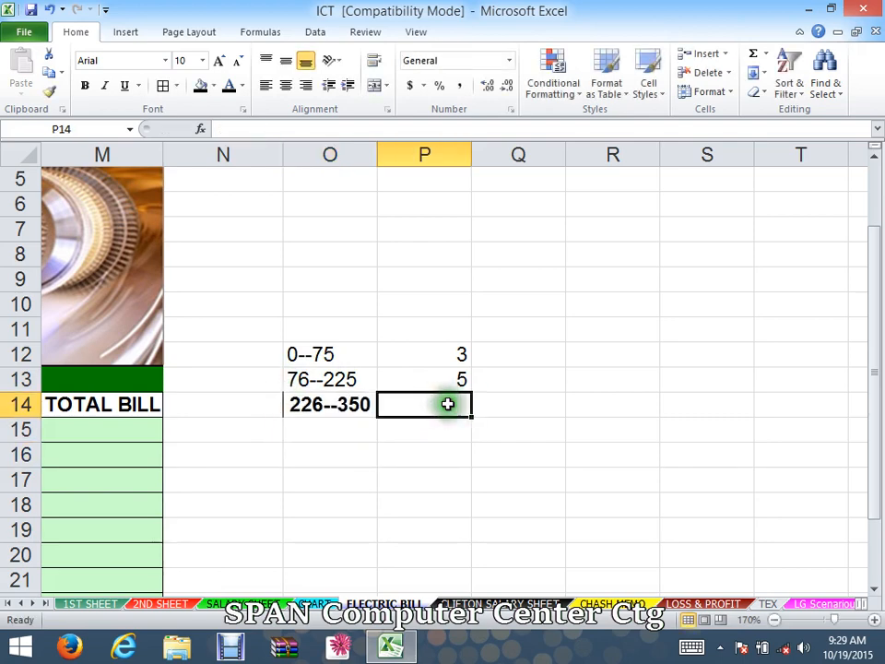
text(6)
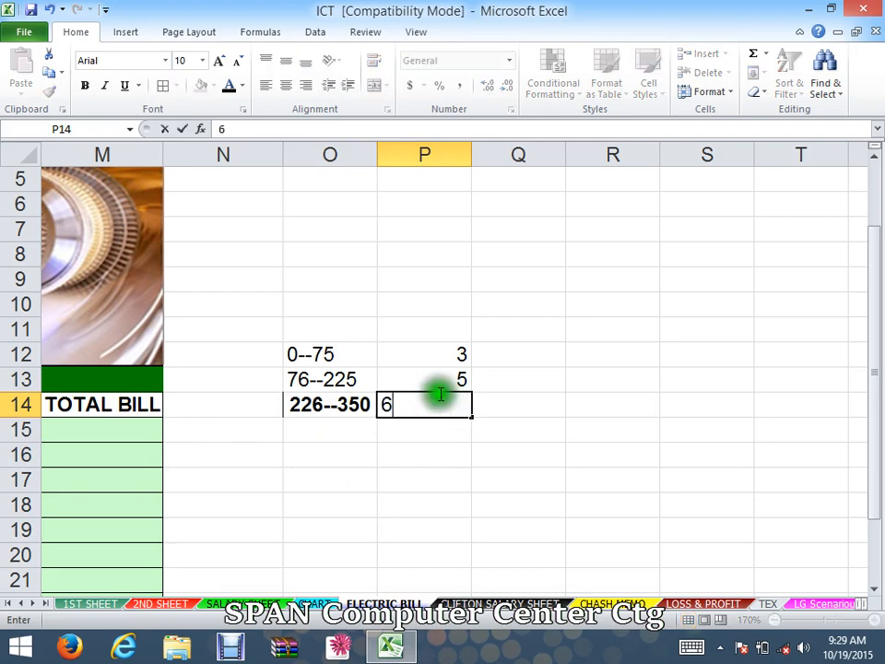
click(393, 446)
- Enter the unit slab 351> in cell O15 and its rate 10 in P15
click(307, 431)
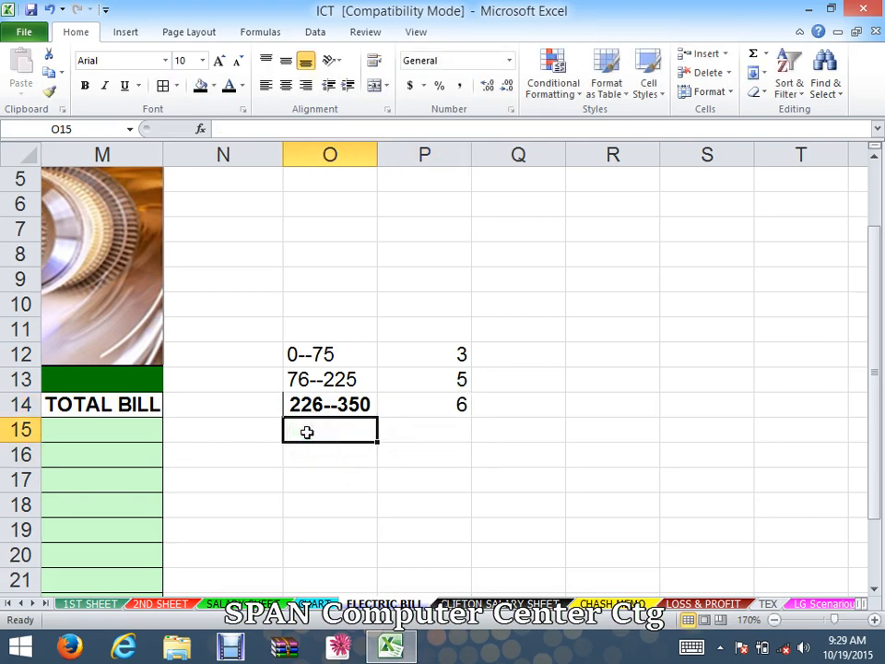
text(35)
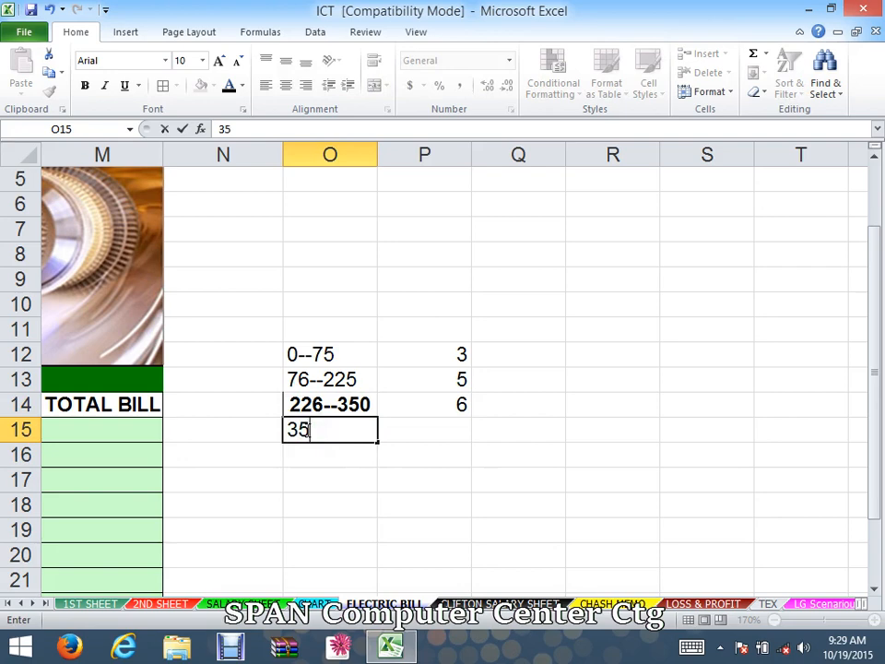
text(1)
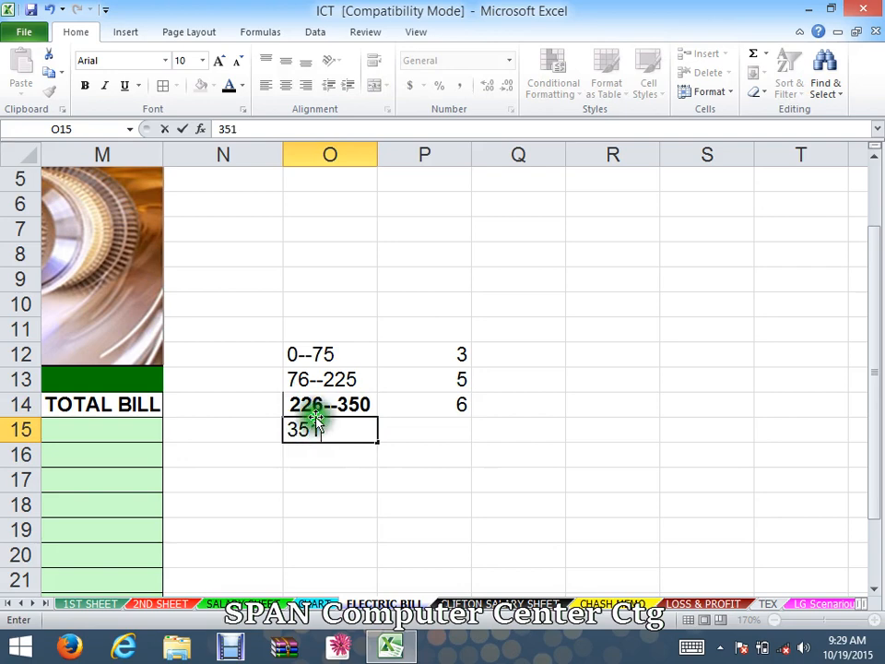
text(>)
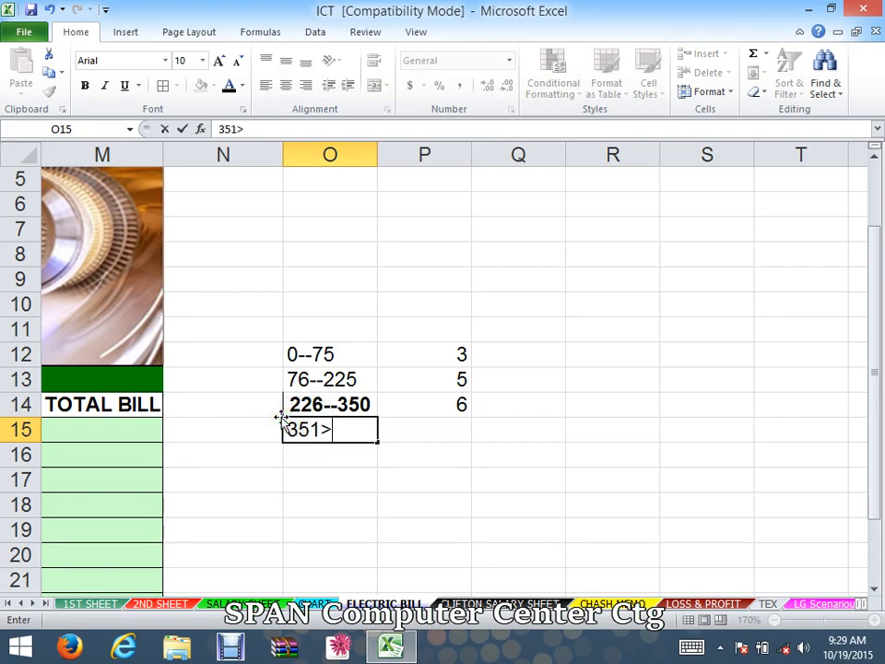
click(466, 429)
text(10)
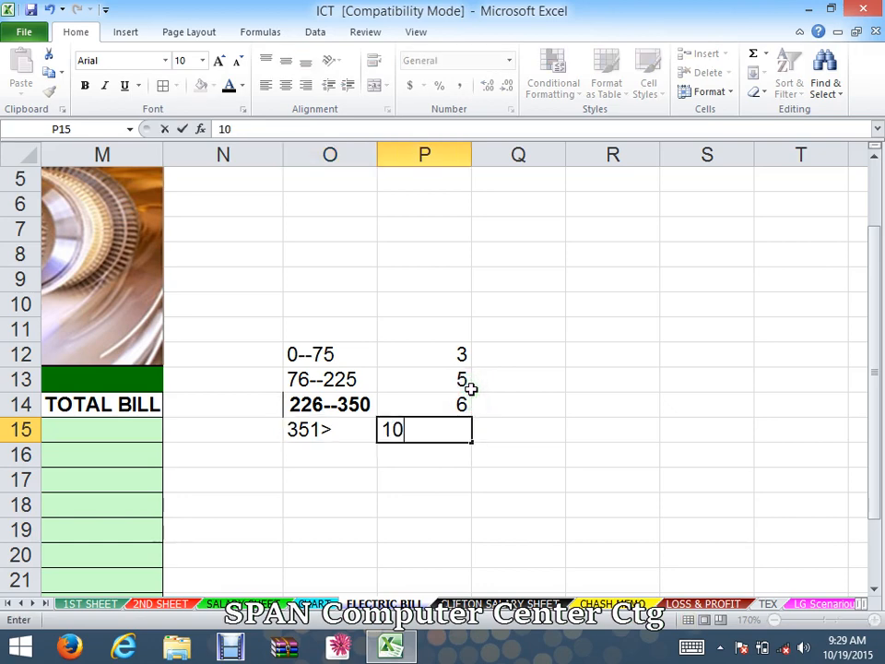
click(529, 429)
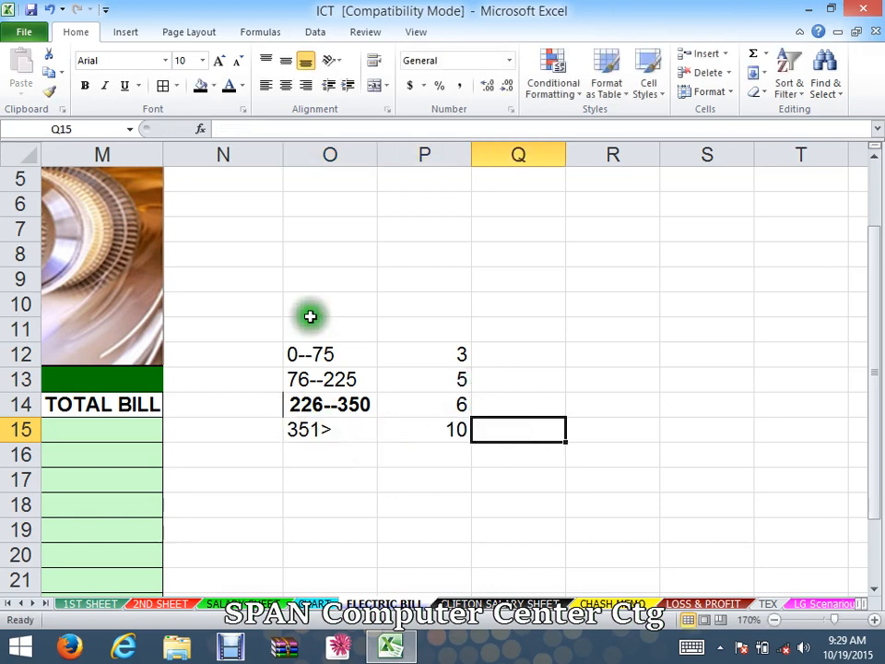
- Apply all borders to the slab table in O12:P15
drag(313, 354, 454, 434)
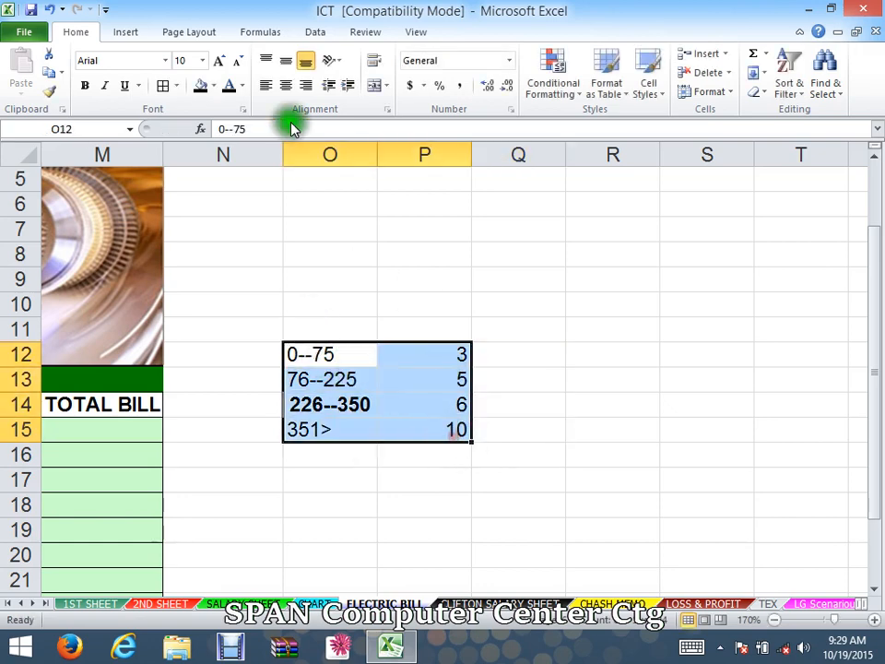
click(164, 85)
click(511, 468)
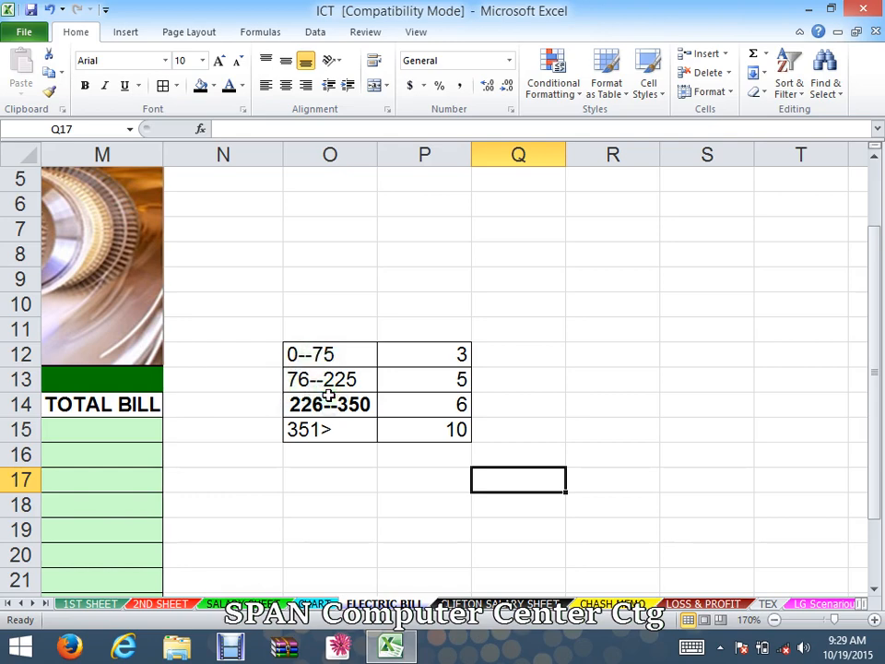
drag(543, 528, 843, 532)
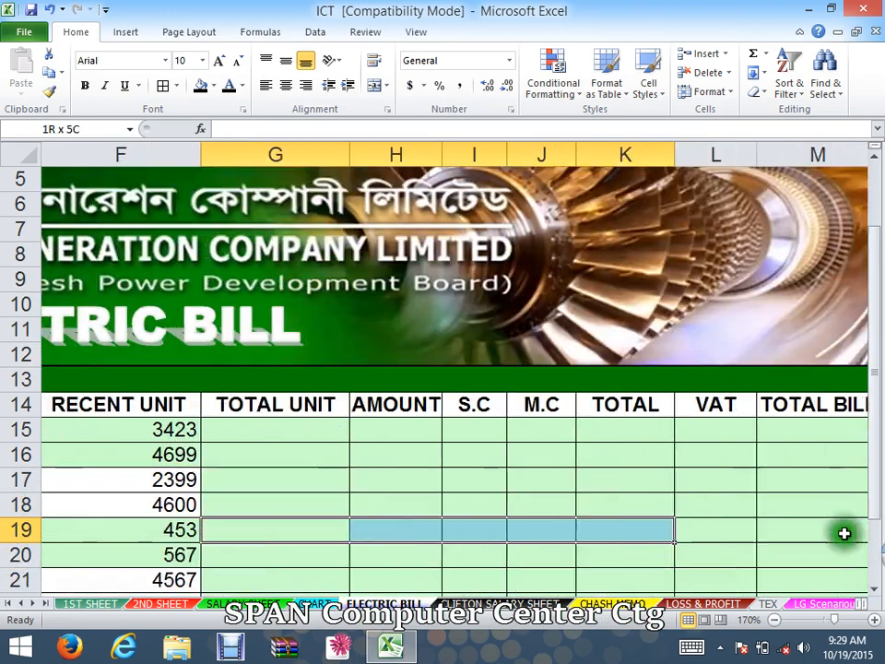
scroll(707, 540, down, 4)
click(707, 539)
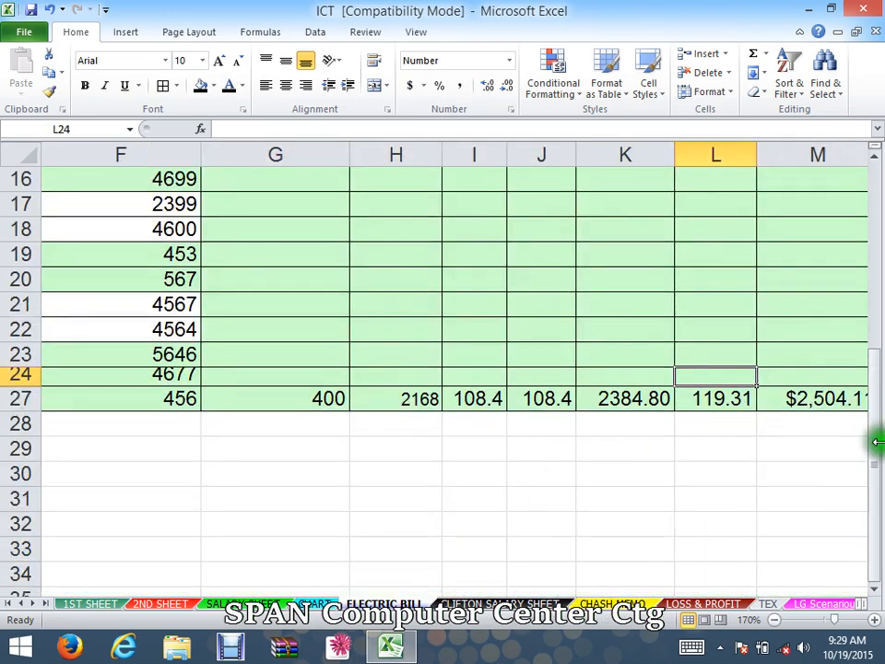
drag(876, 439, 878, 346)
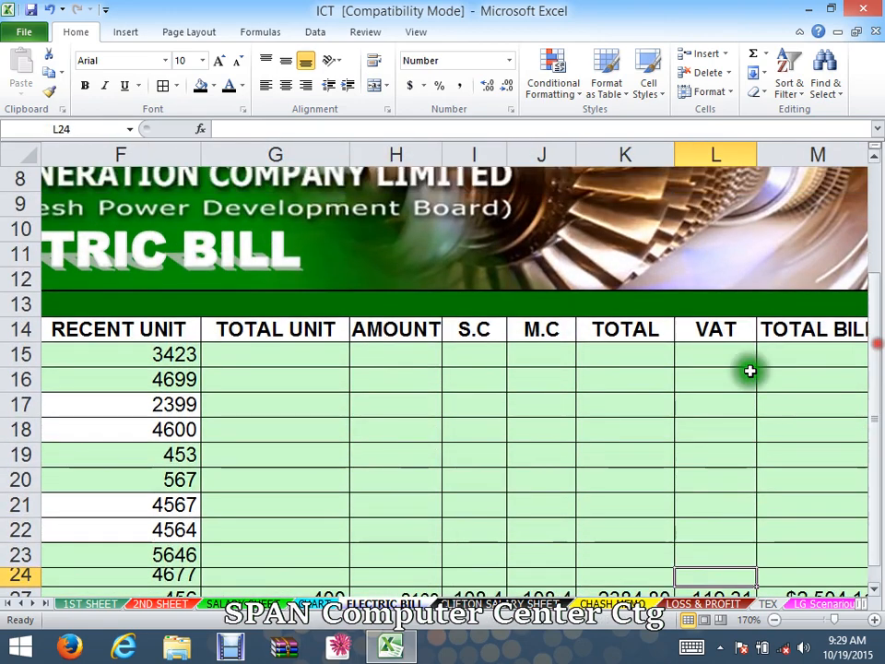
click(271, 356)
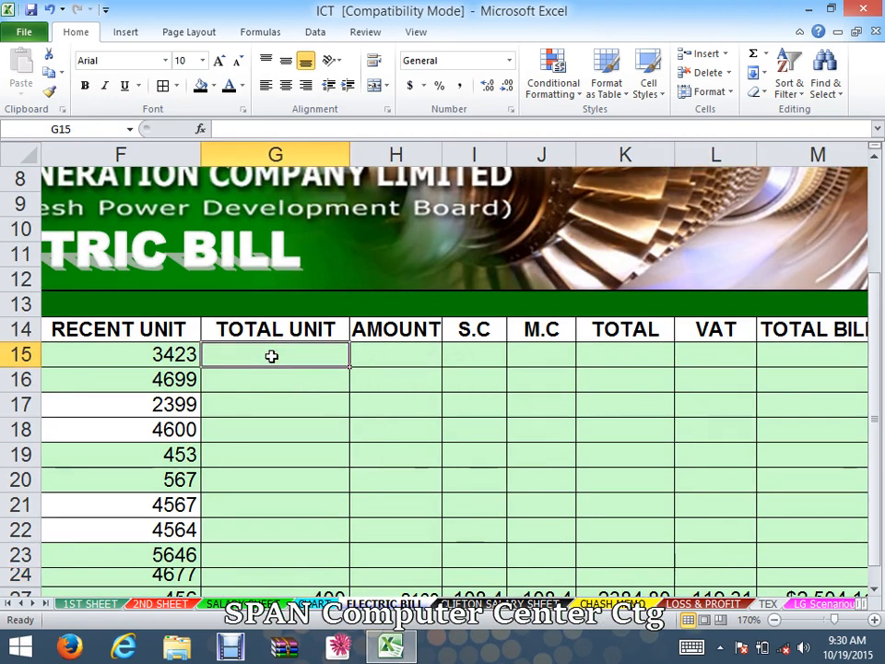
click(774, 624)
click(775, 624)
click(774, 624)
click(774, 624)
click(774, 624)
drag(739, 581, 3, 514)
click(651, 498)
double_click(681, 411)
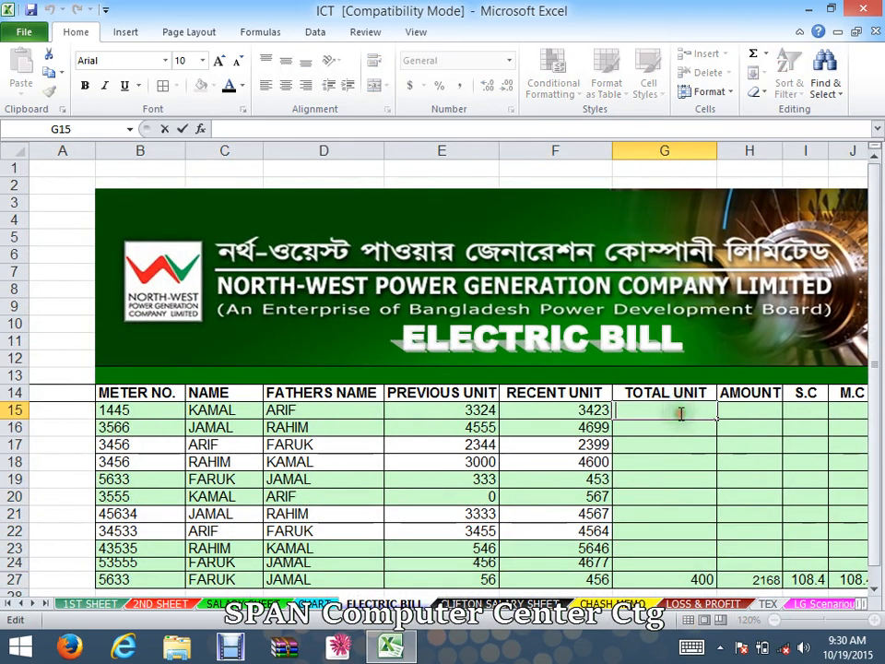
- Enter the formula =F15-E15 in G15 to calculate total units from recent minus previous units
click(444, 406)
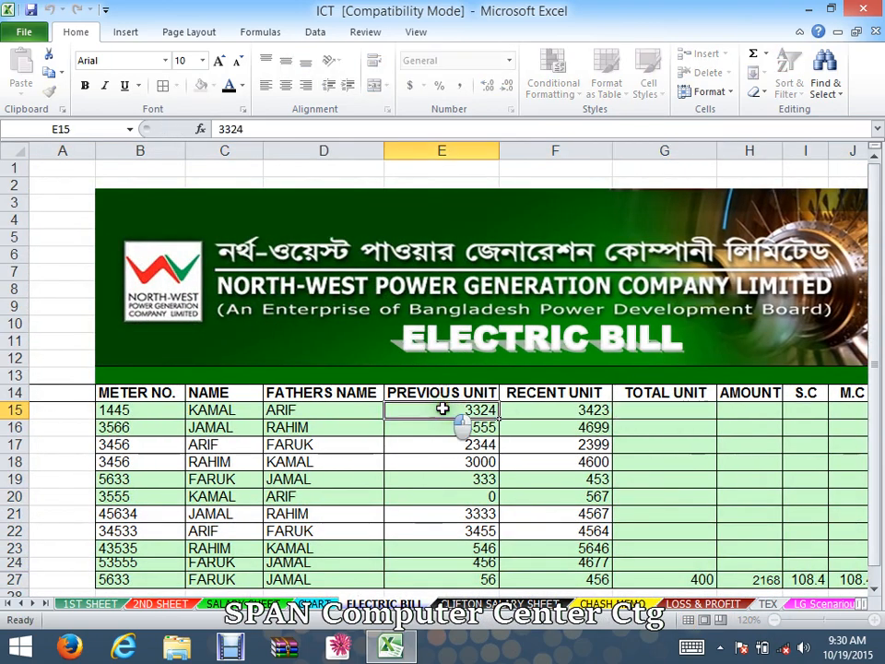
click(559, 412)
click(589, 425)
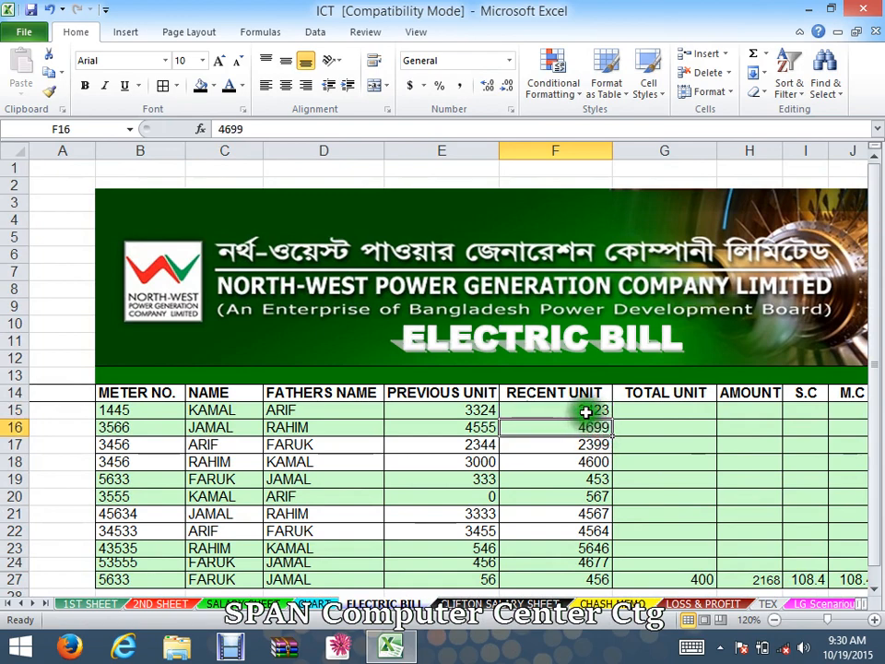
double_click(586, 411)
click(468, 409)
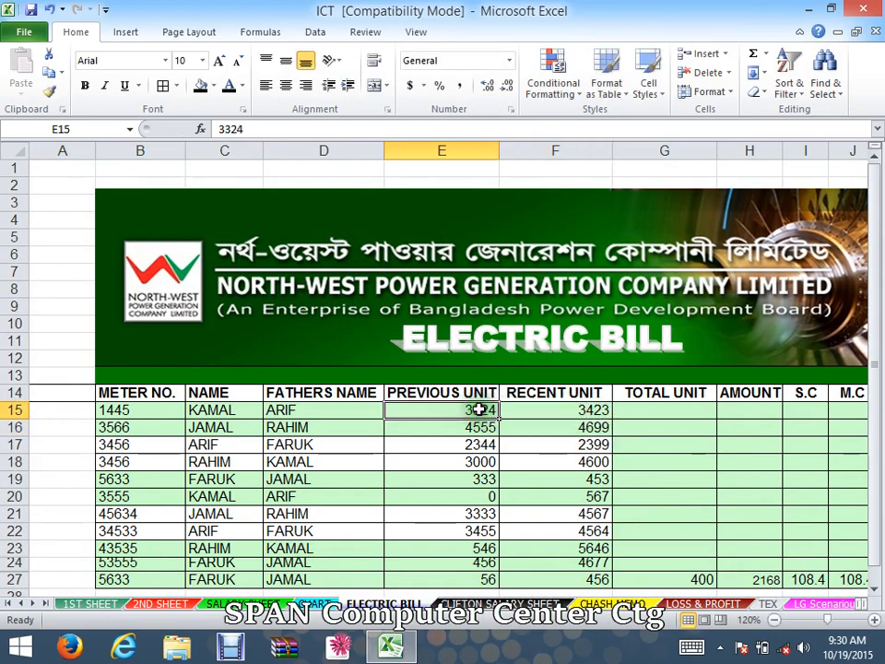
click(672, 413)
text(=)
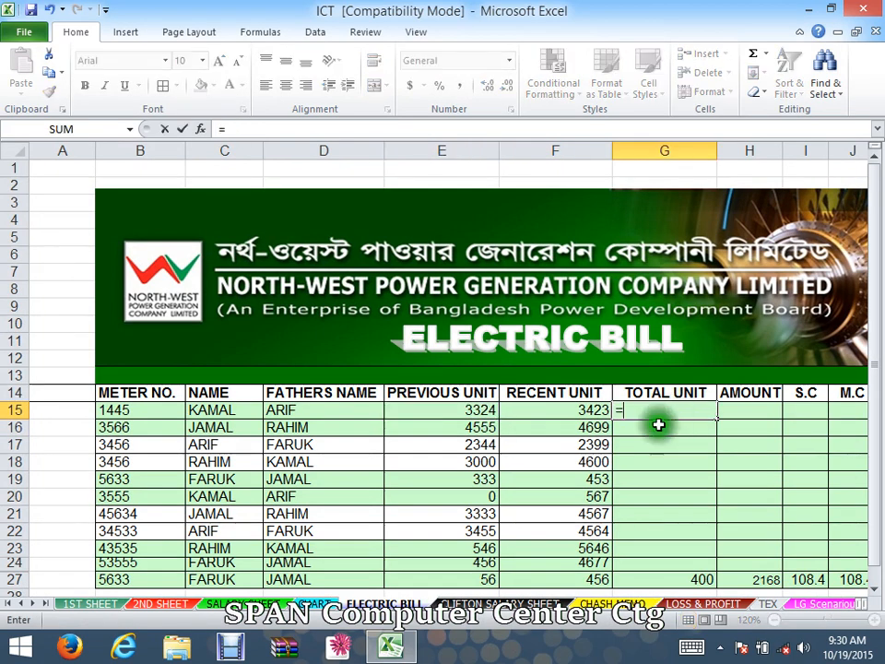
click(594, 409)
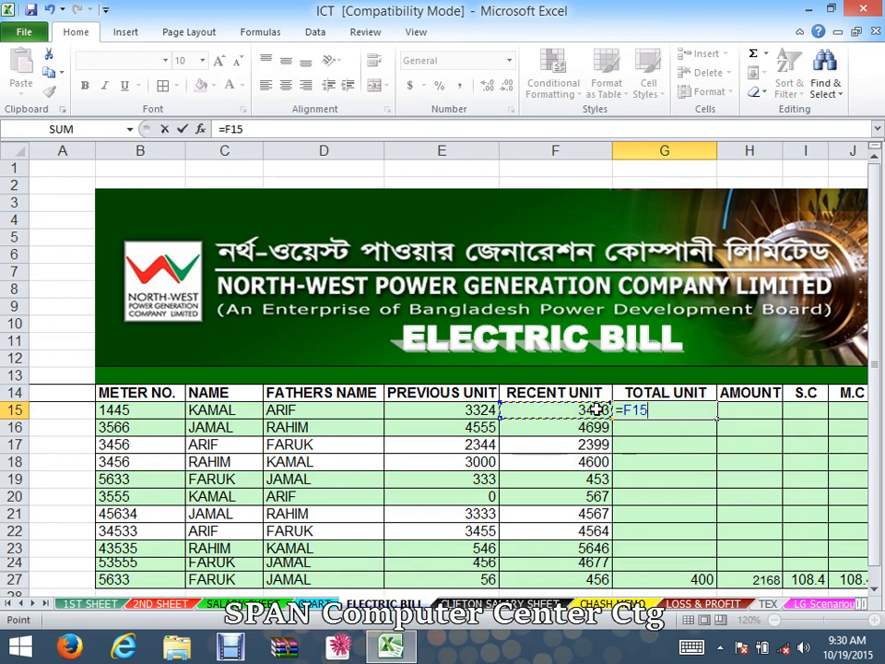
click(465, 414)
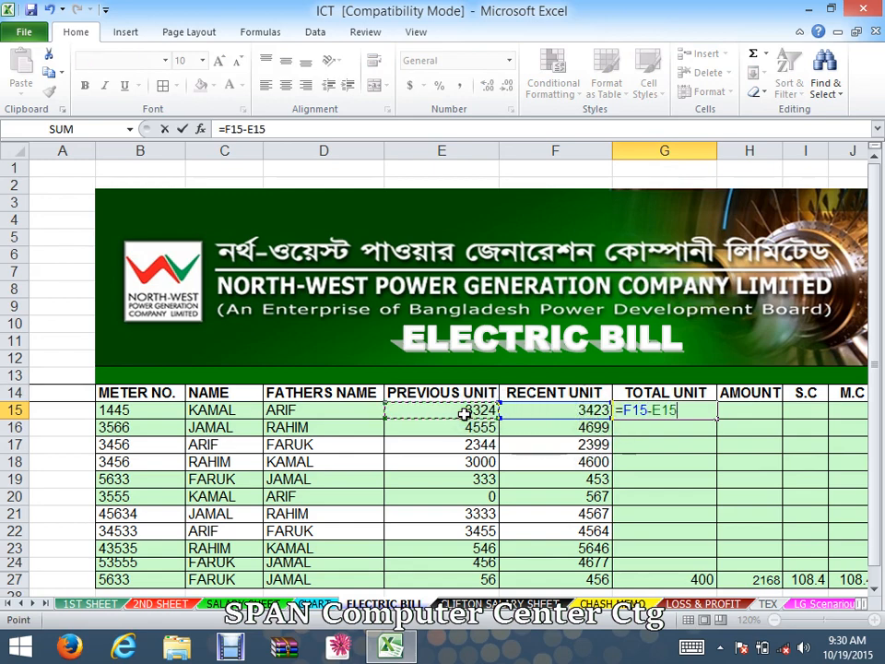
key(Return)
click(698, 411)
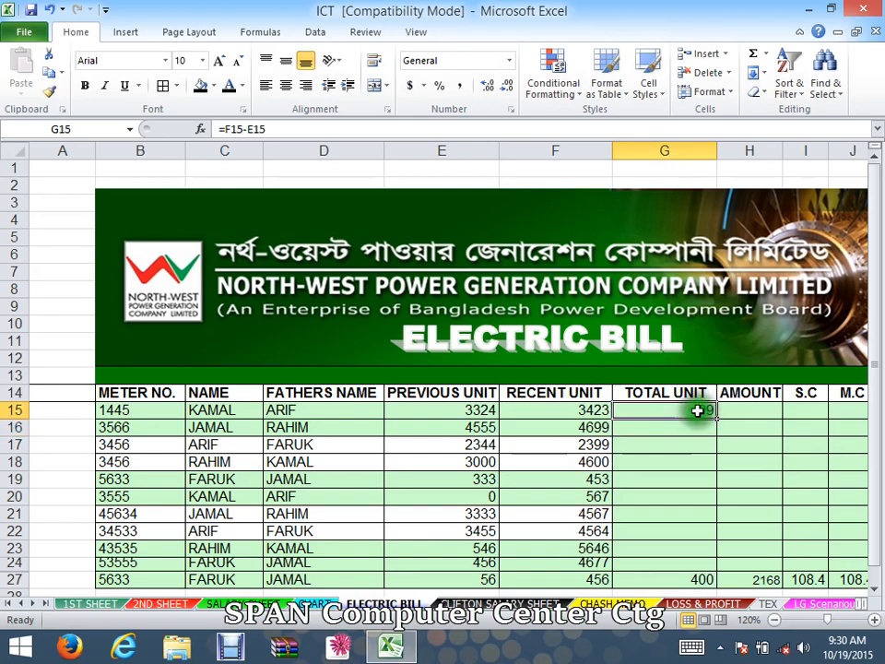
key(Right)
key(Right)
key(Right)
key(Right)
key(Right)
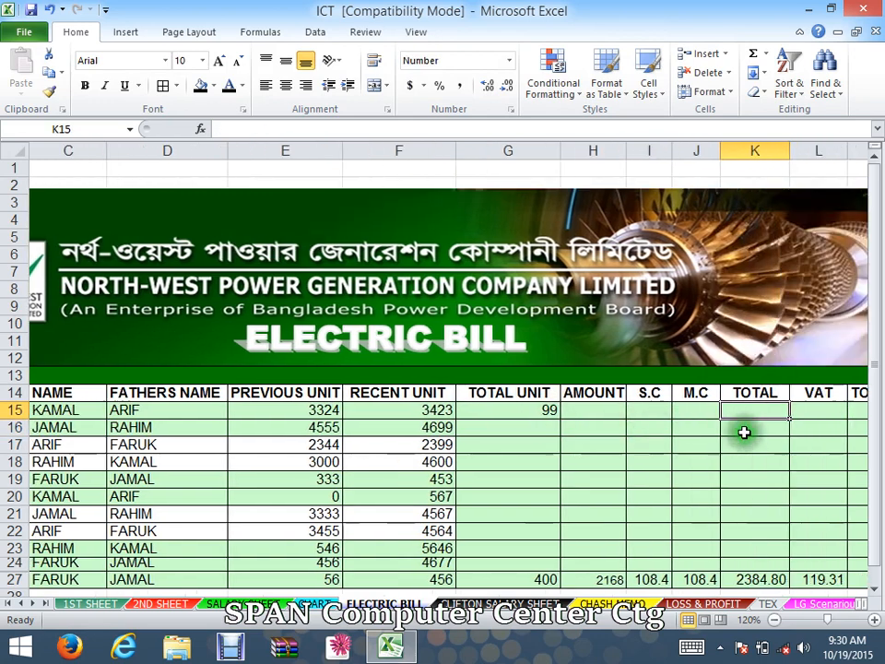
key(Right)
key(Right)
key(Right)
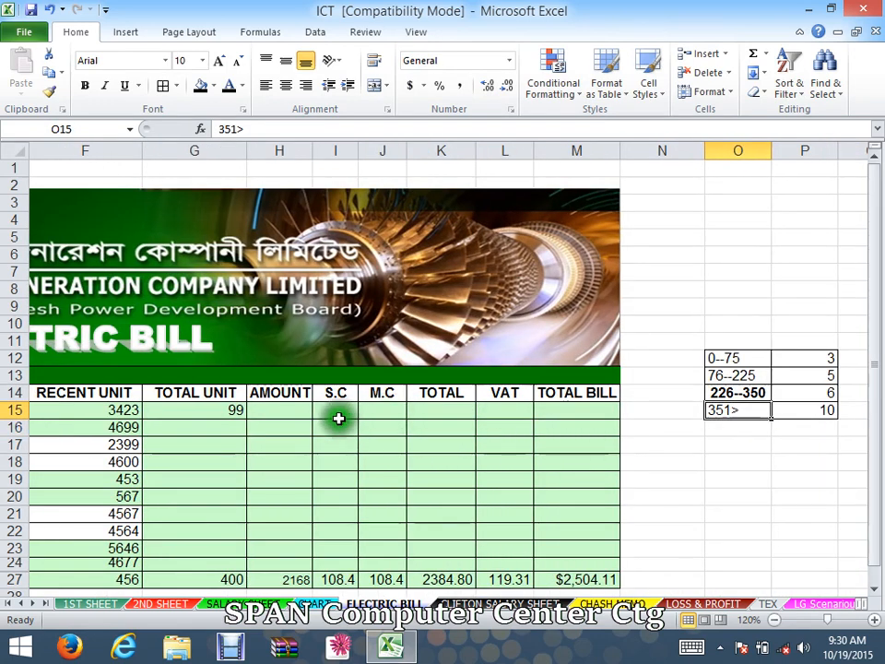
click(274, 415)
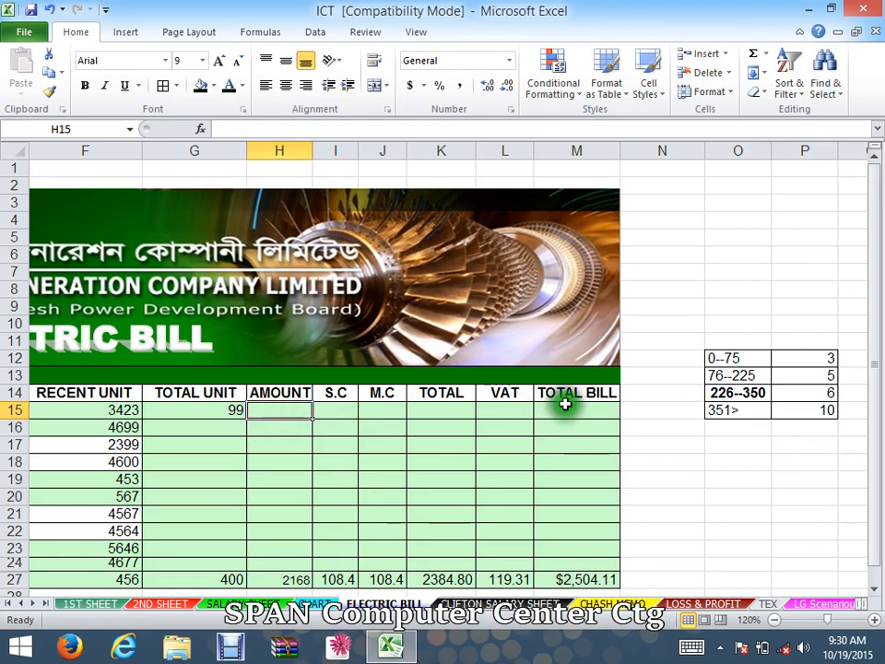
click(874, 623)
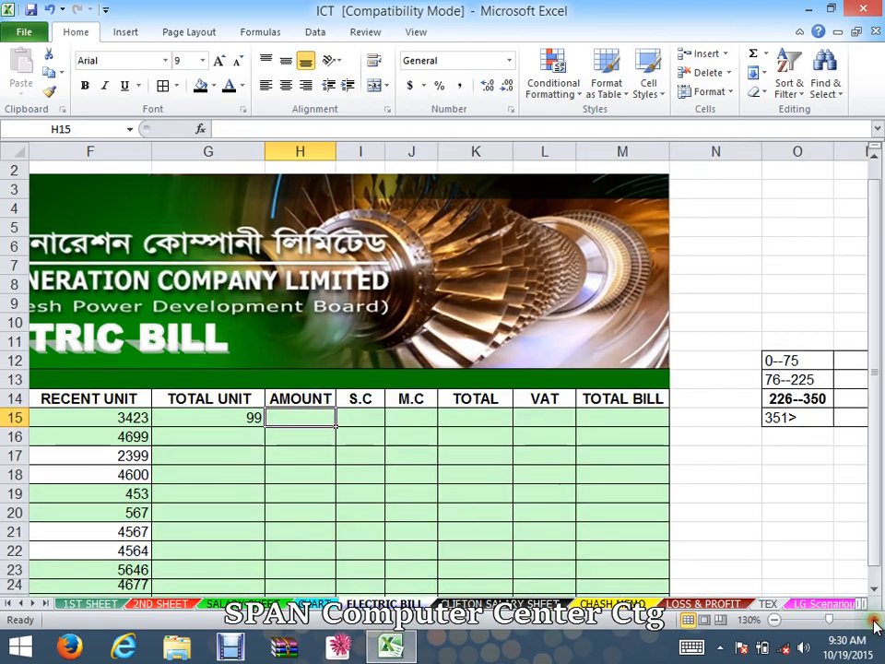
click(874, 623)
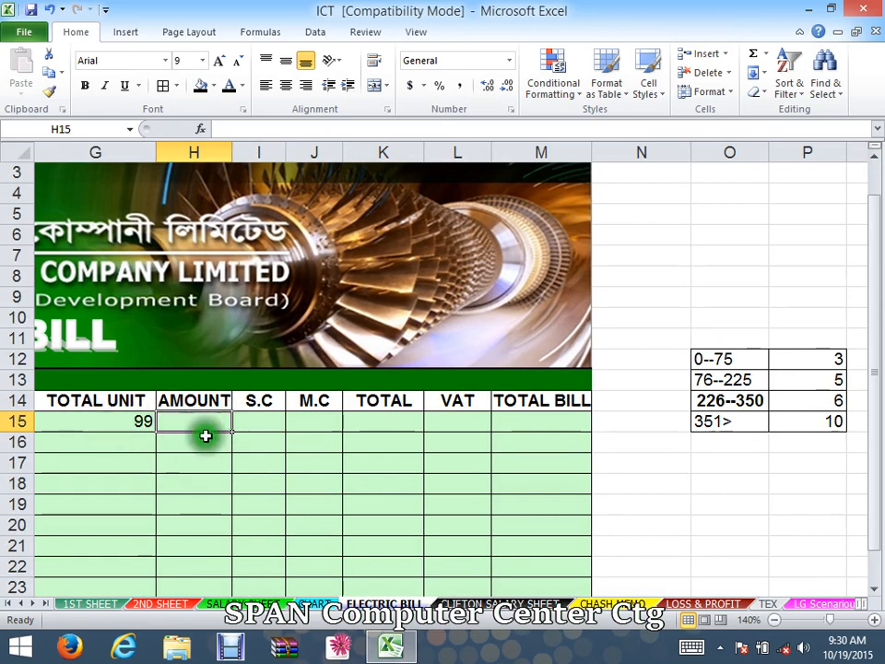
click(117, 422)
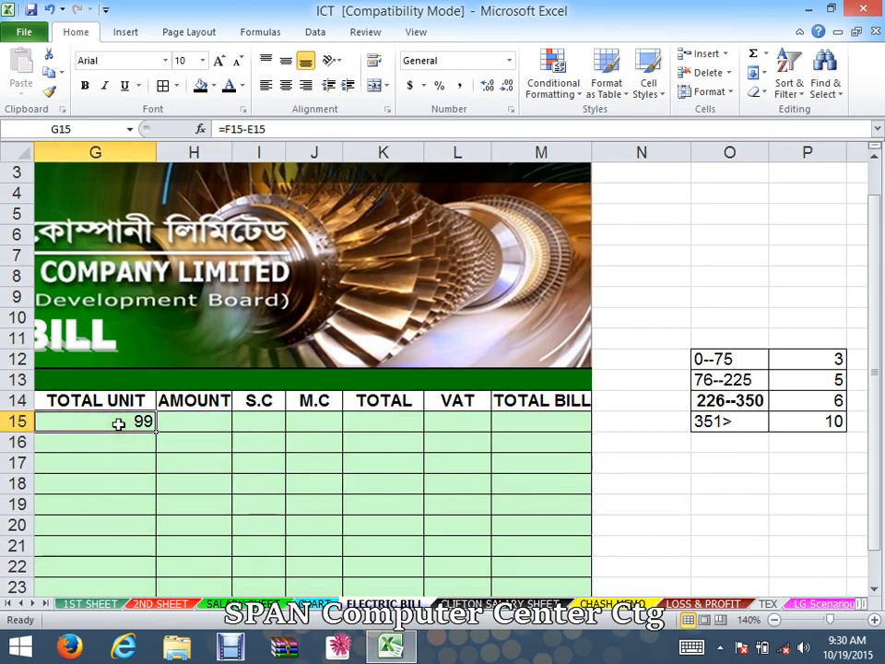
click(189, 419)
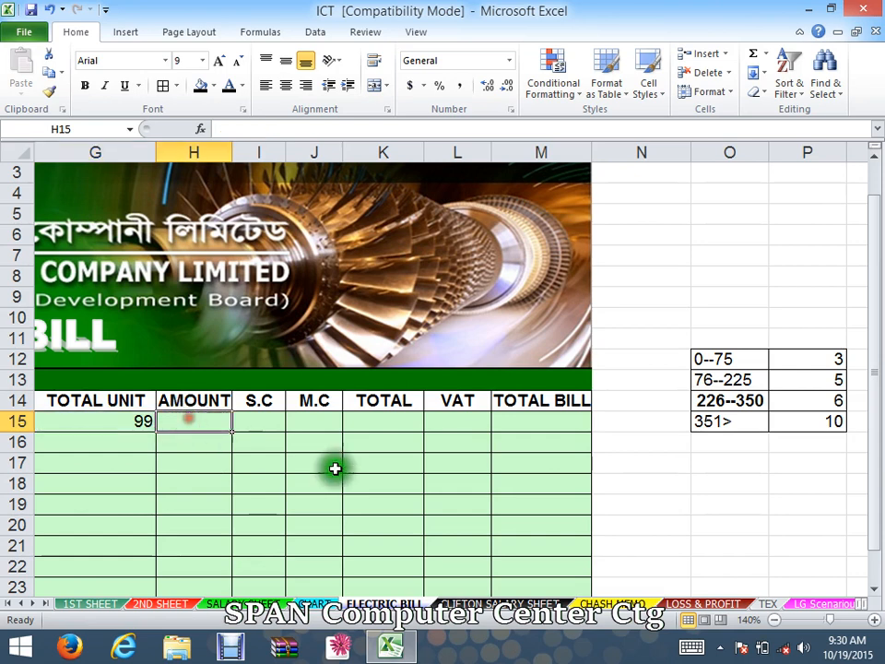
drag(649, 317, 711, 360)
click(839, 501)
click(835, 425)
click(619, 482)
- Start an IF formula in H15 whose AND test checks that G15 is between 0 and 75
click(195, 423)
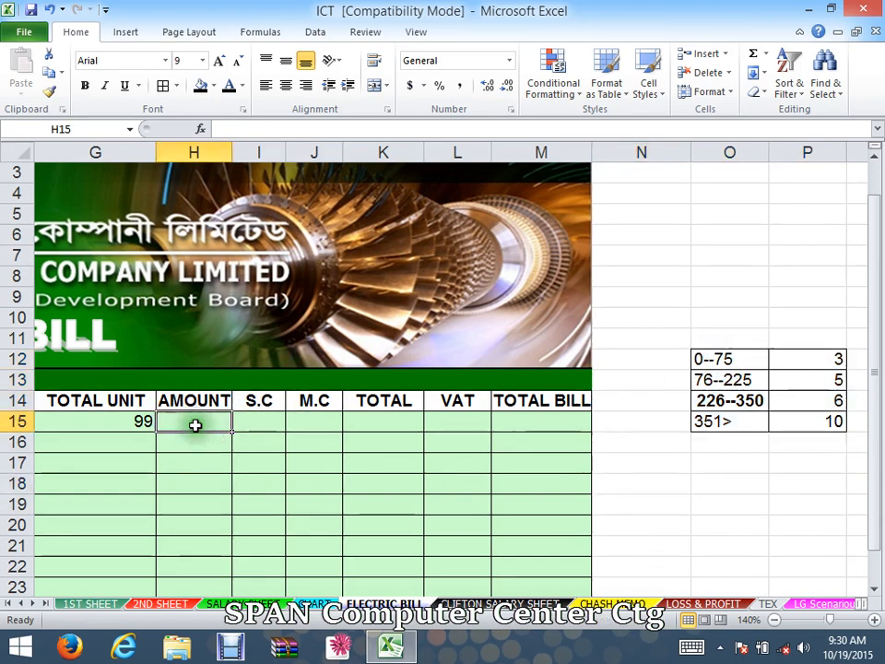
text(=)
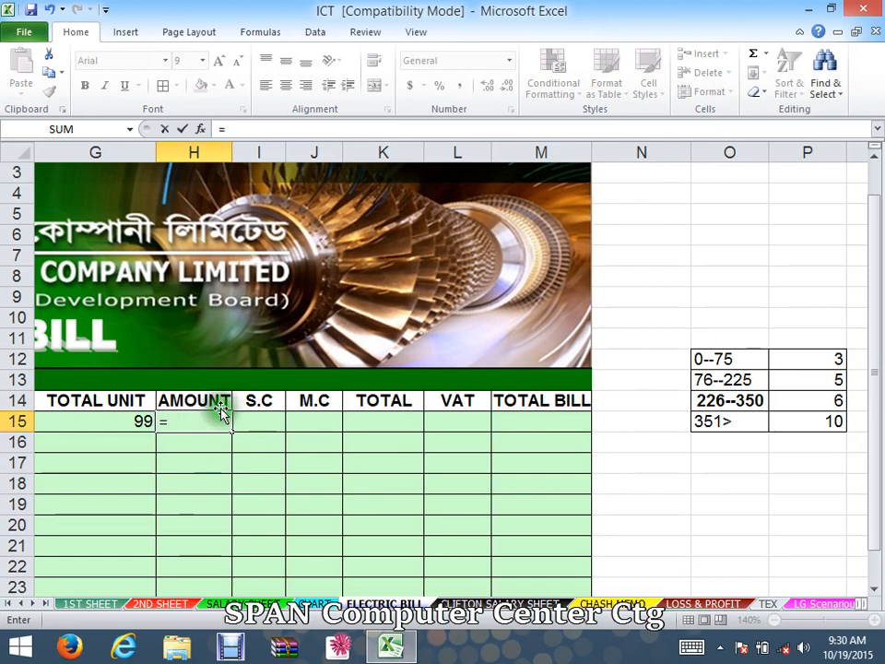
text(if)
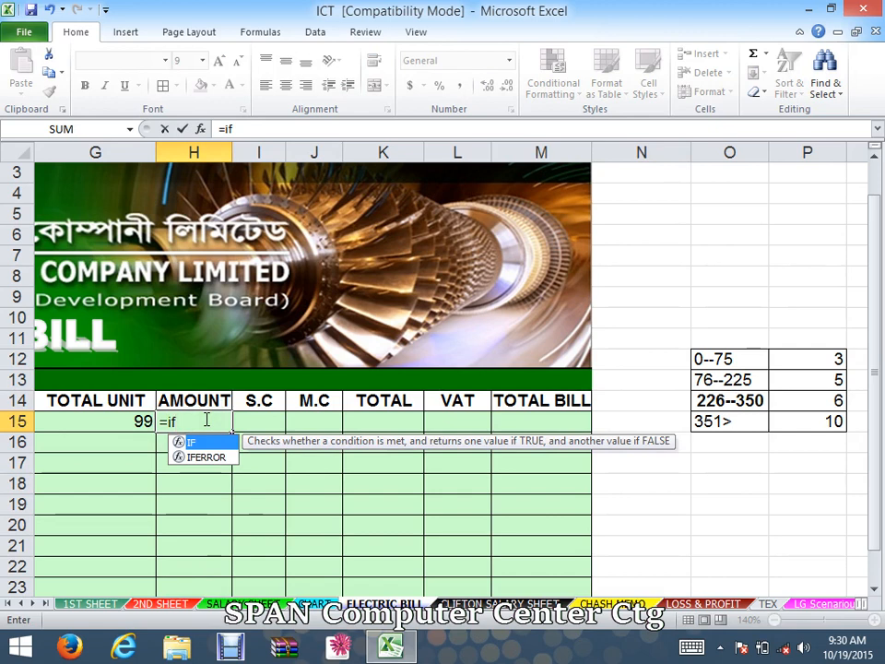
text((a)
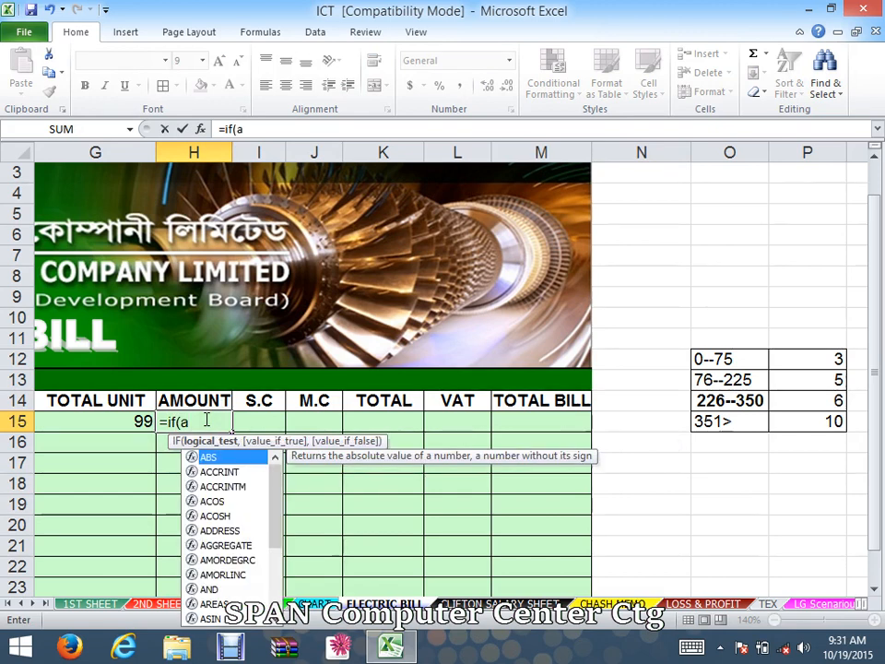
text(nd)
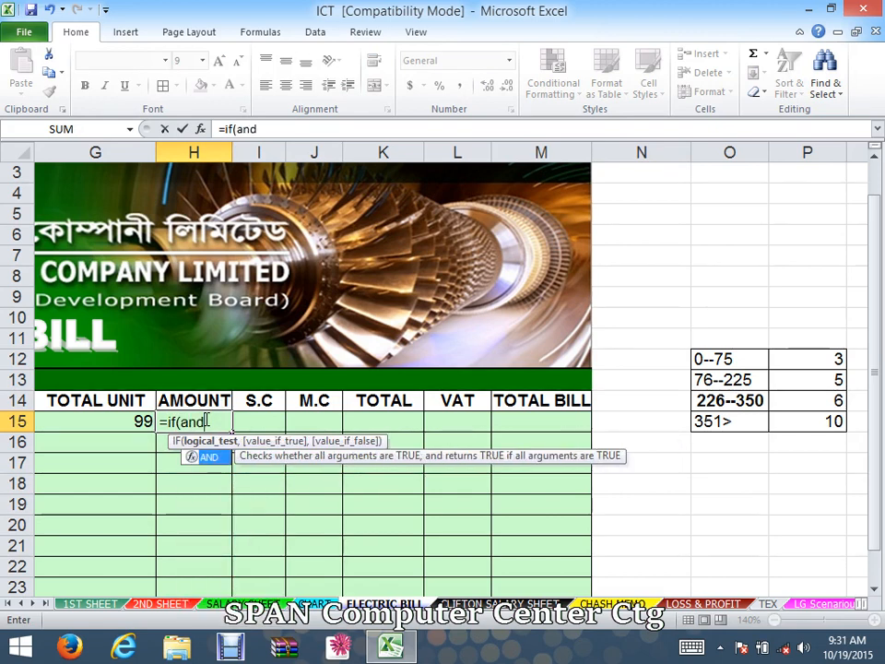
text(()
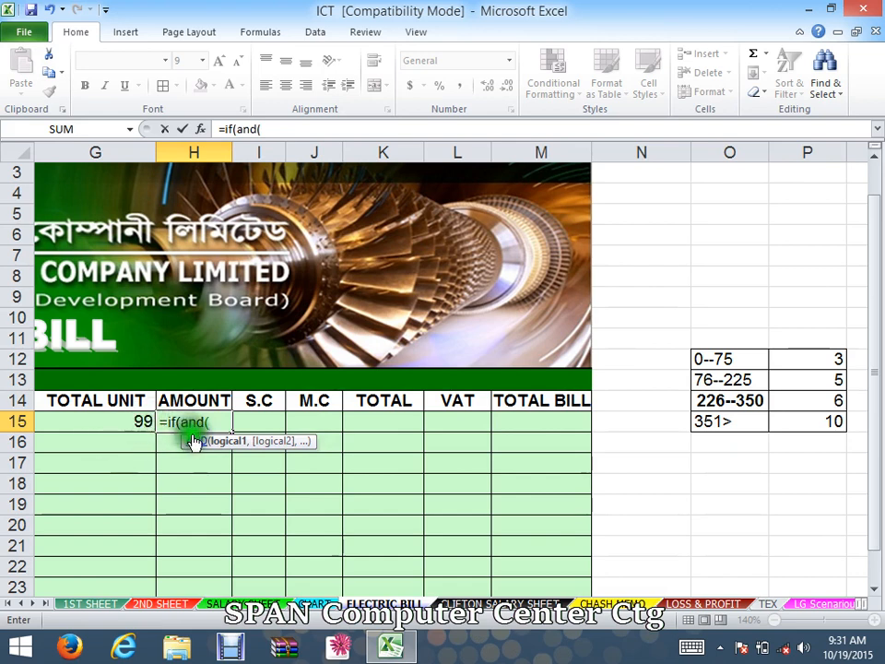
click(118, 422)
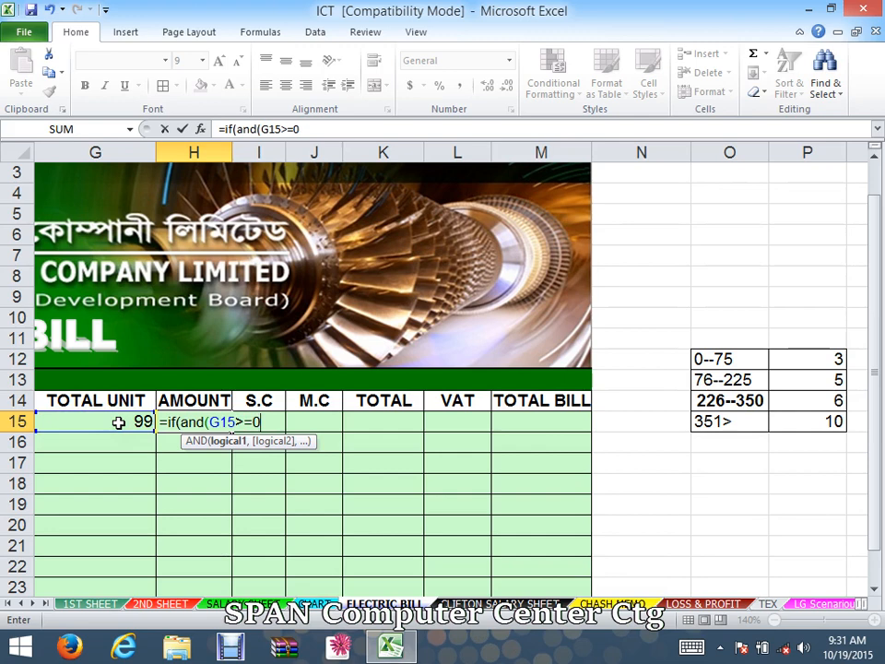
text(,)
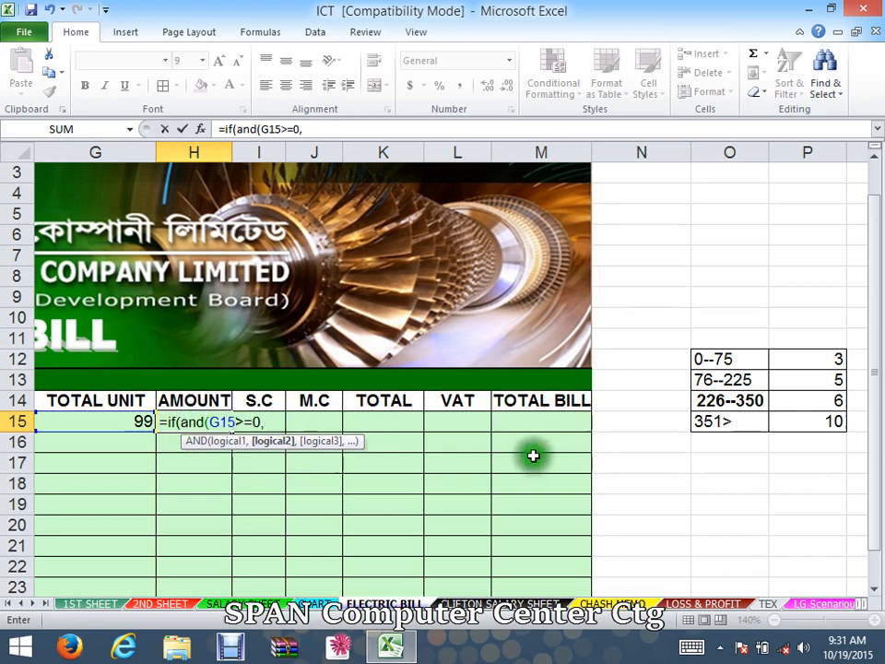
click(131, 420)
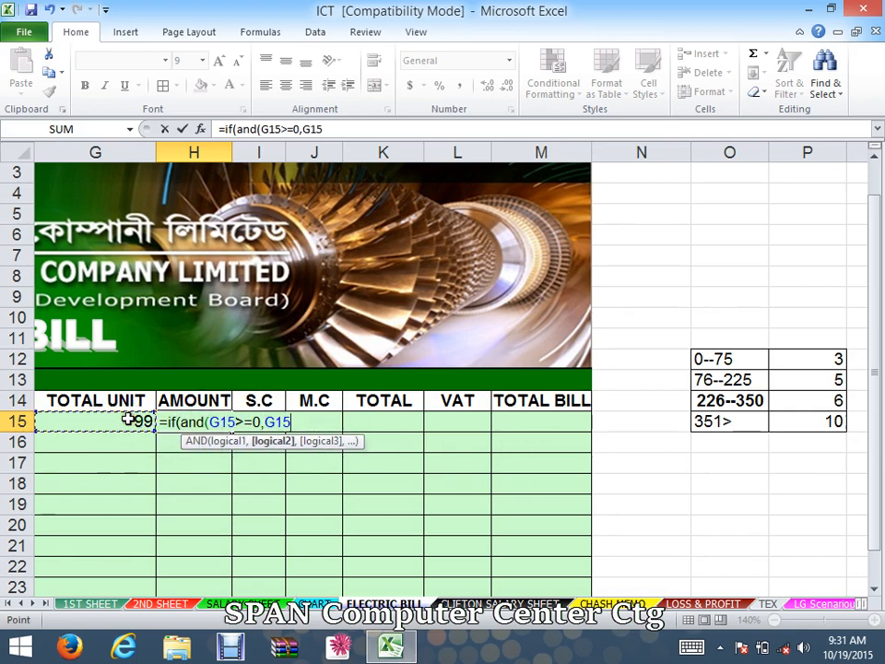
text(<)
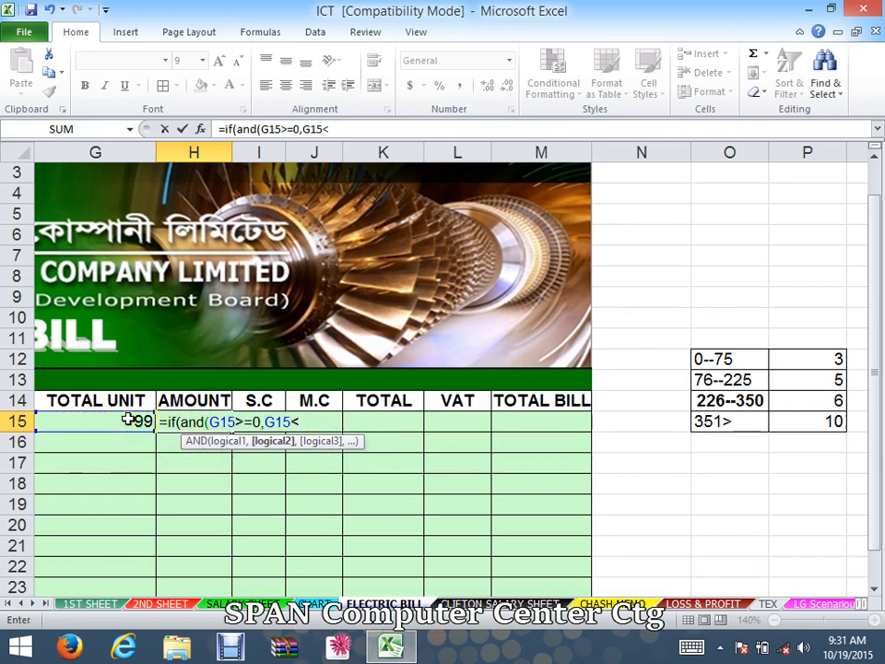
text(=75)
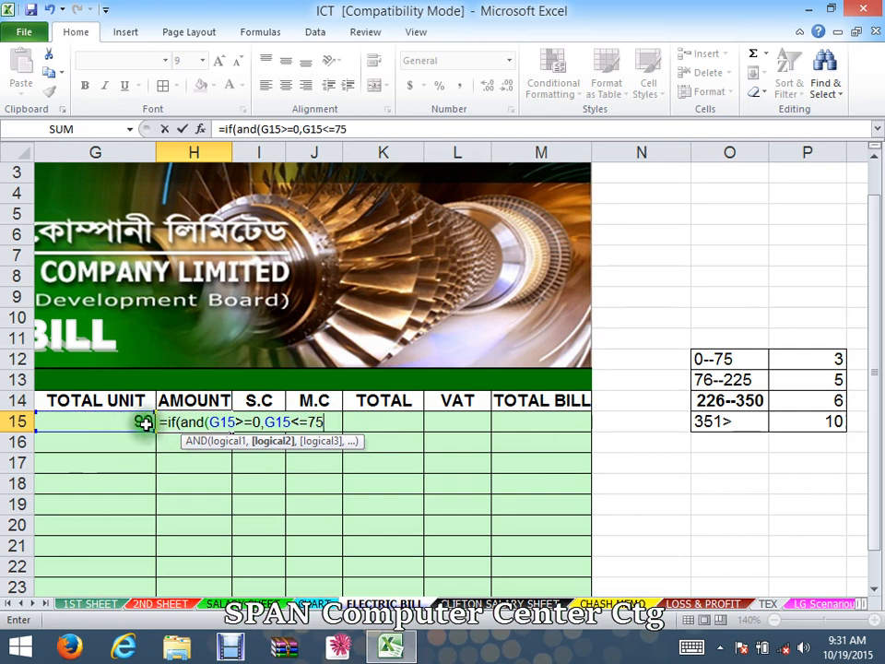
text())
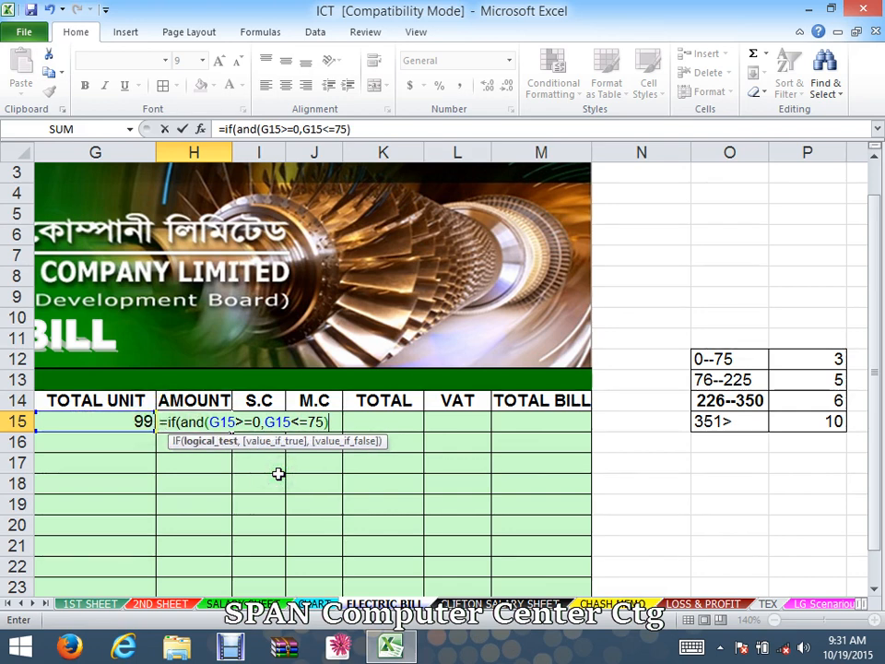
text(,)
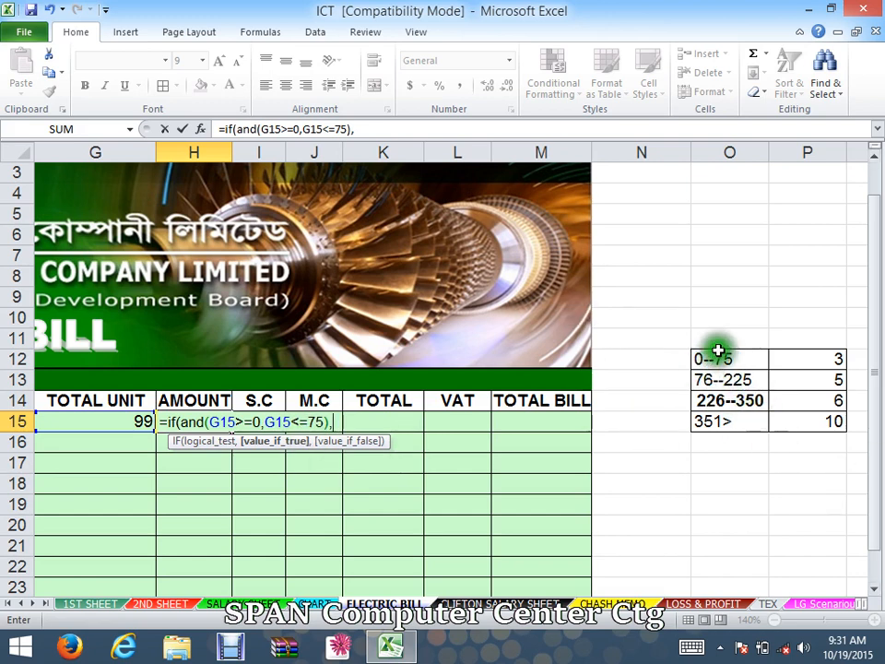
- Add G15*3 as the value returned when the first slab condition is true
click(784, 367)
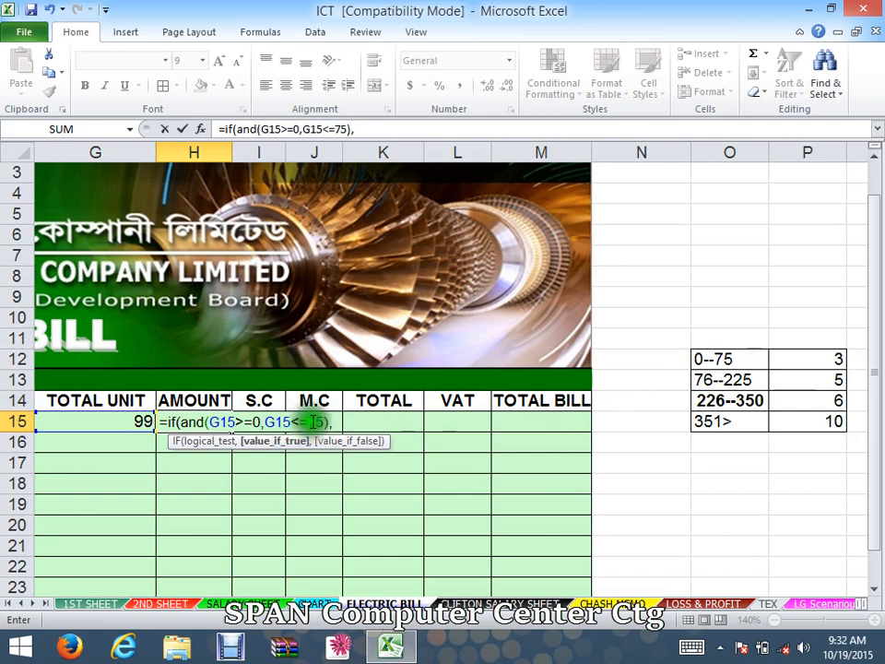
click(134, 419)
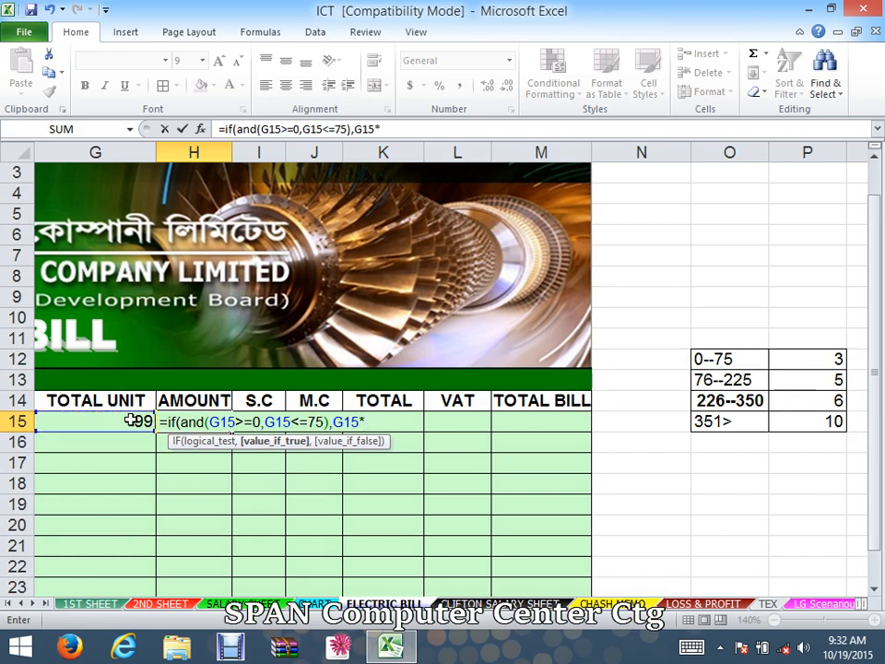
text(*3)
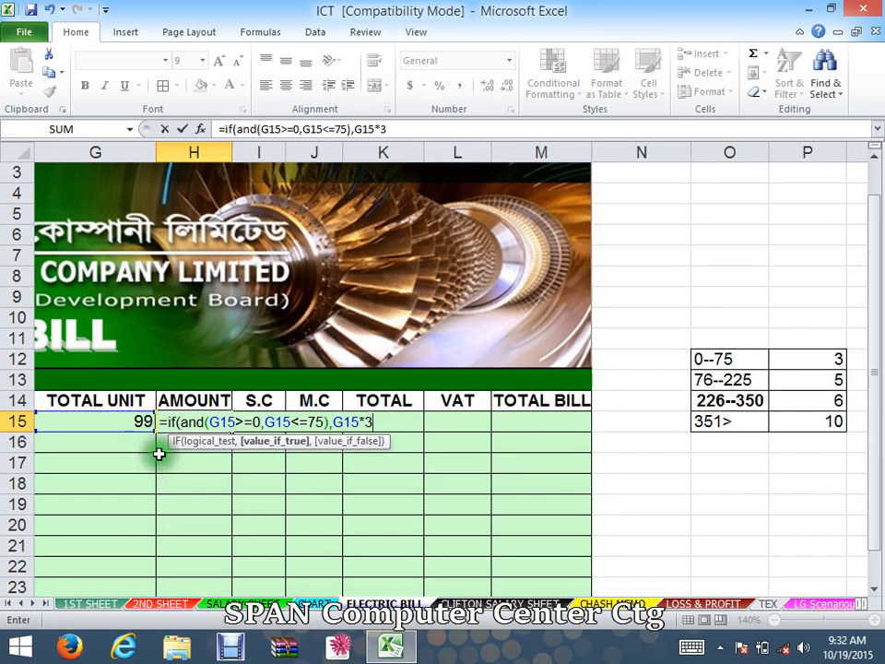
text(,)
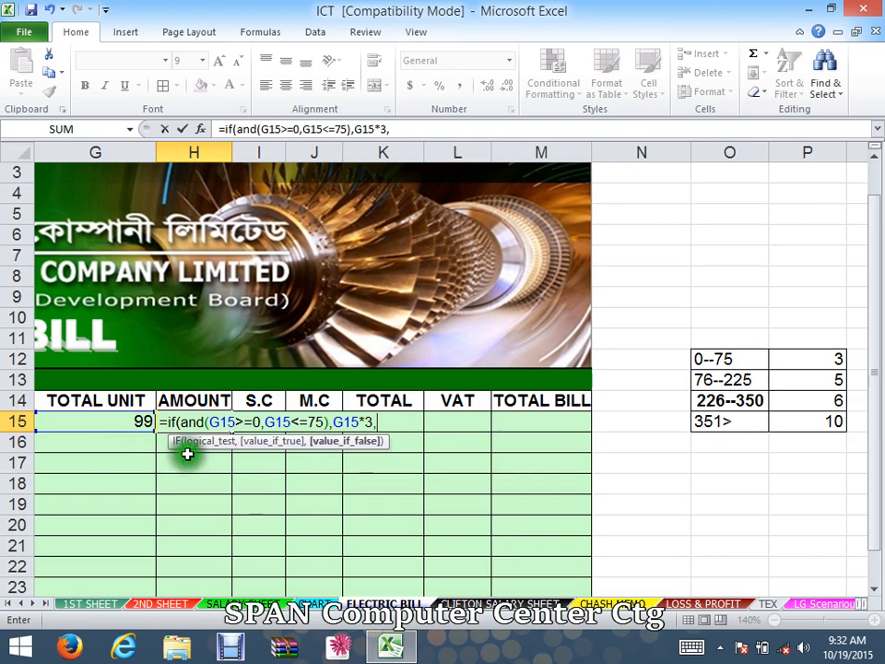
- Copy the IF(AND(...),G15*3, segment and paste it twice at the formula's end to nest further conditions
drag(380, 421, 171, 423)
right_click(181, 426)
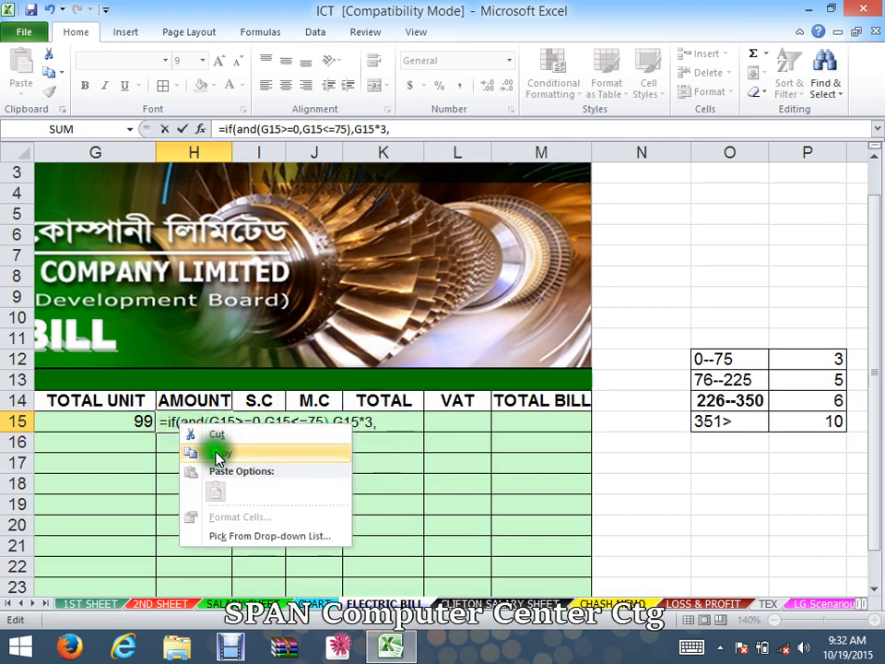
click(220, 452)
click(389, 420)
right_click(390, 422)
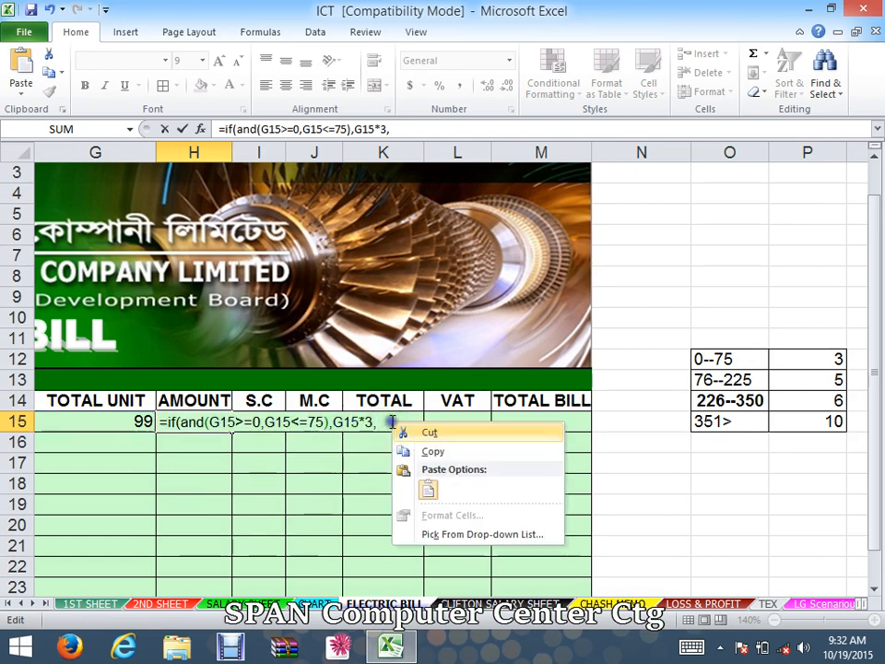
click(425, 489)
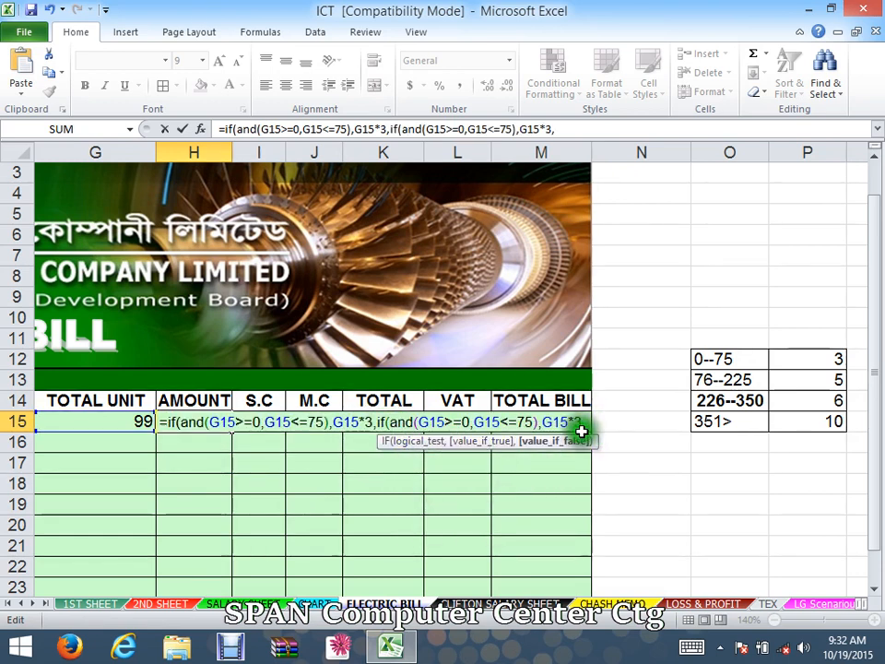
right_click(589, 422)
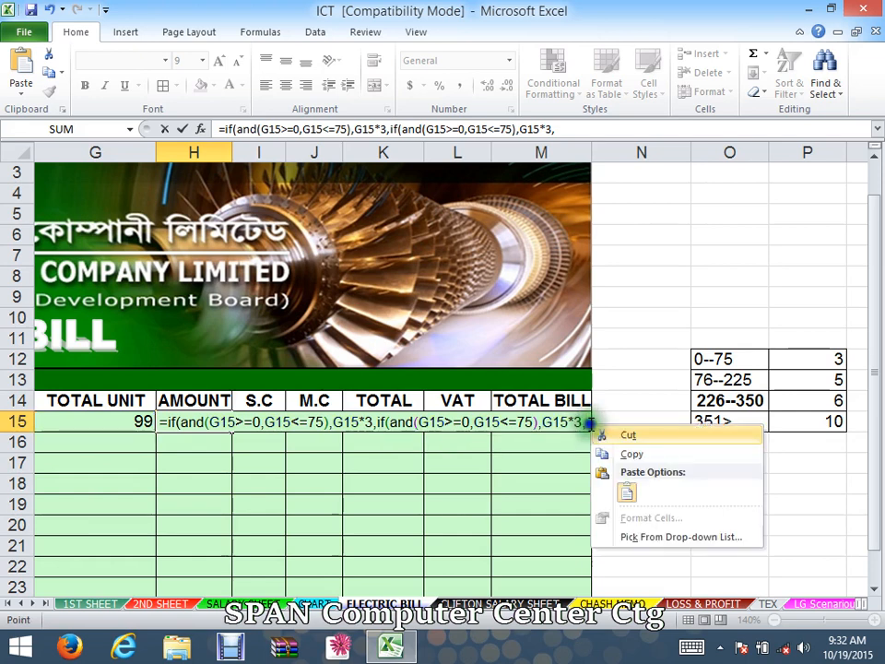
click(627, 492)
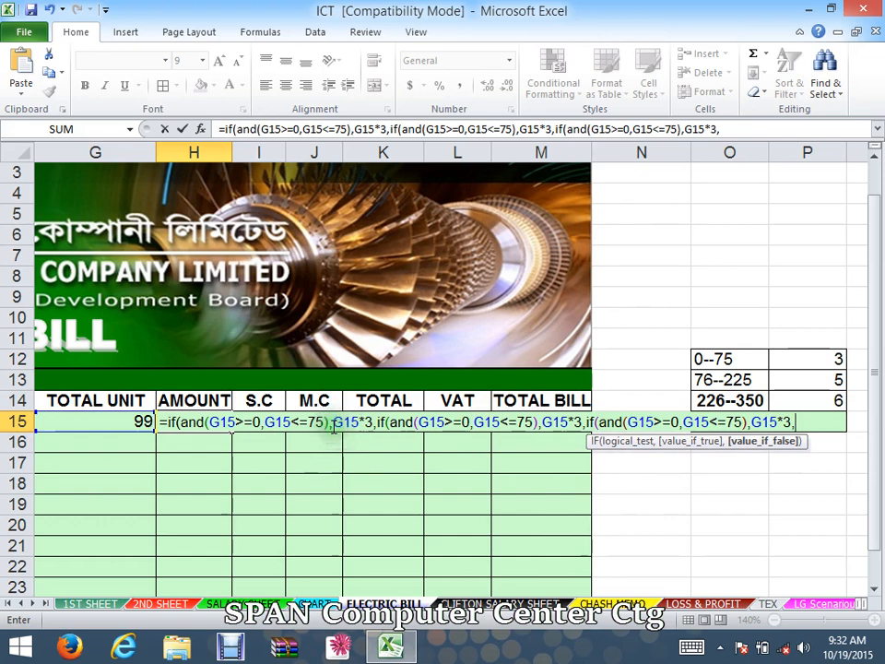
- Change the second nested condition's limits to G15>=76 and G15<=225
drag(377, 424, 578, 422)
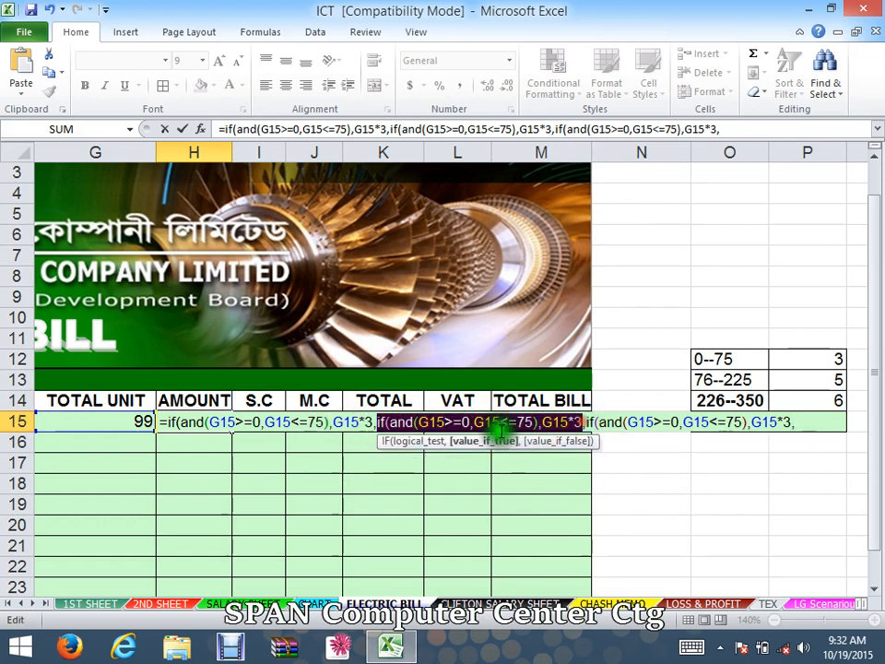
click(463, 423)
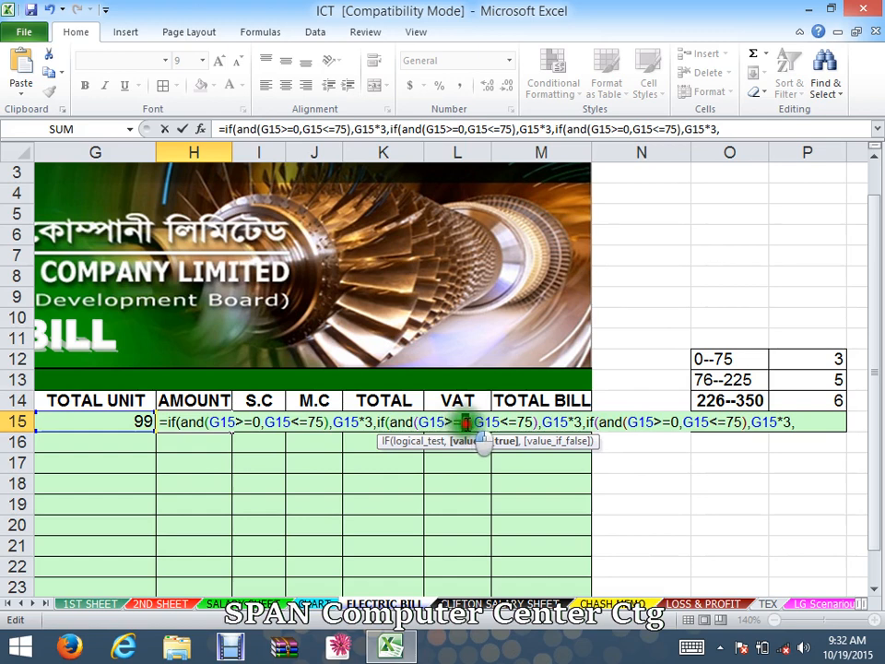
drag(463, 422, 470, 422)
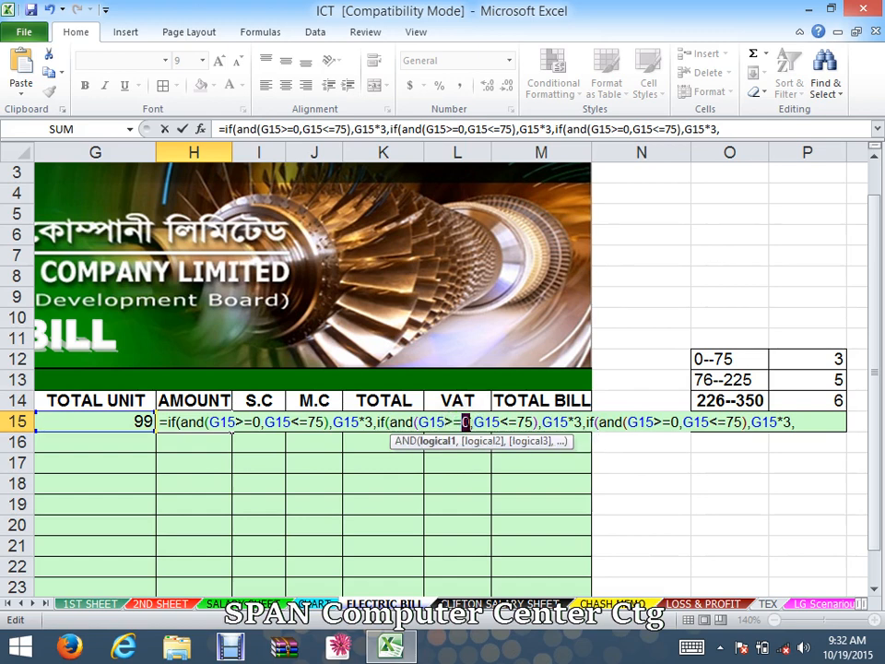
text(75),G15*3,if(and(G15>=76)
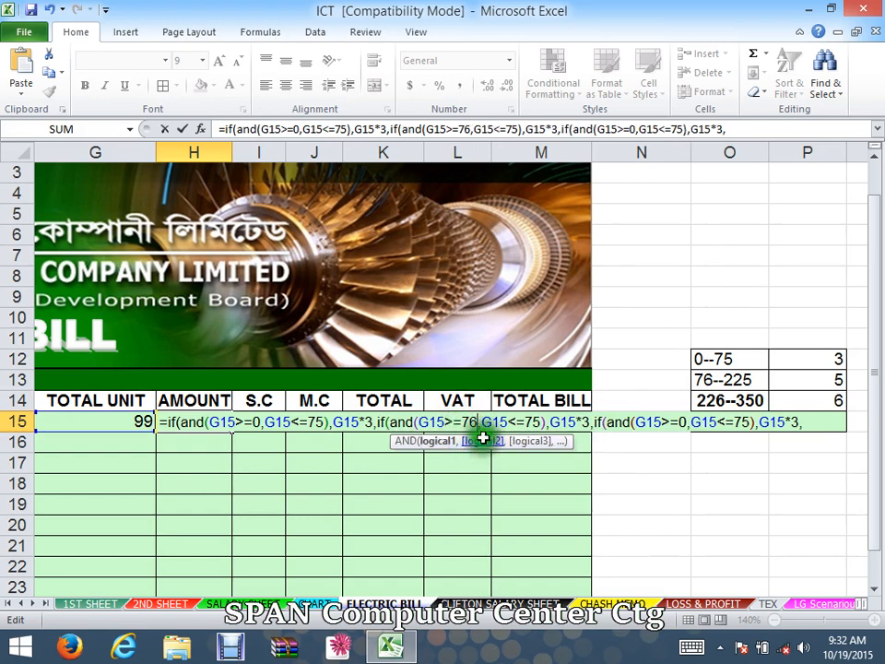
drag(525, 422, 544, 422)
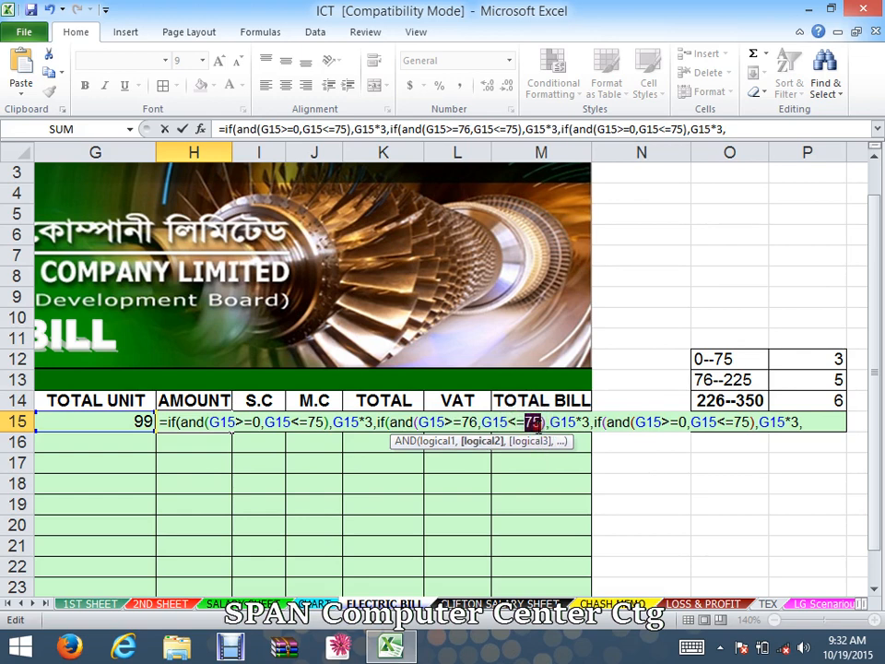
text(225)
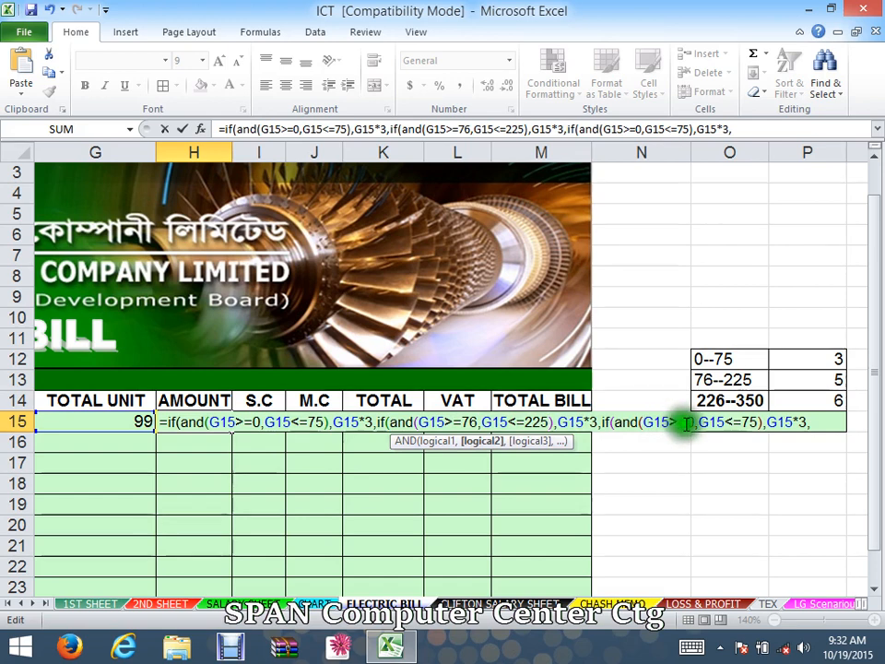
- Change the third nested condition's limits to G15>=226 and G15<=350
drag(693, 422, 683, 422)
text(2)
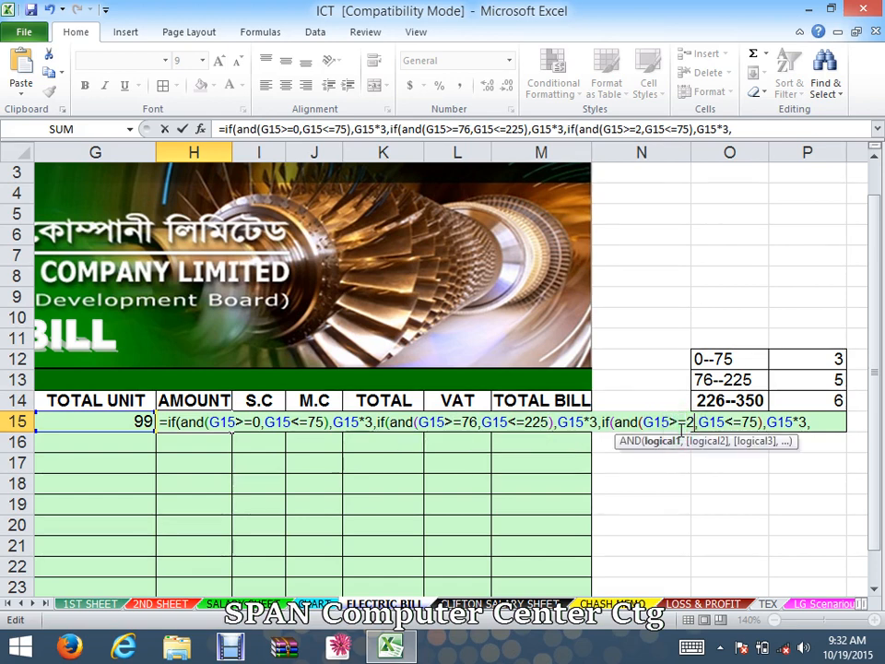
text(26)
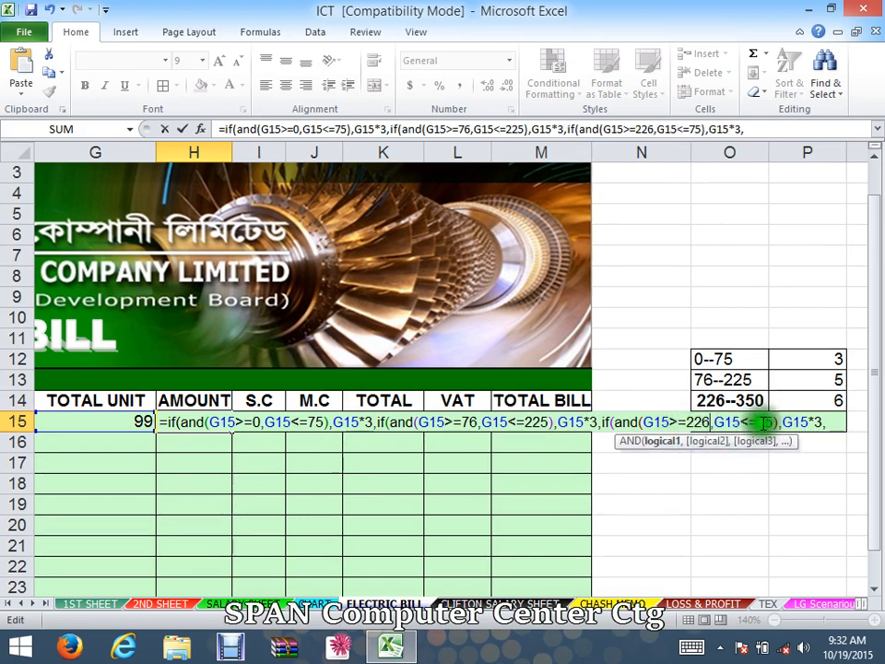
double_click(764, 422)
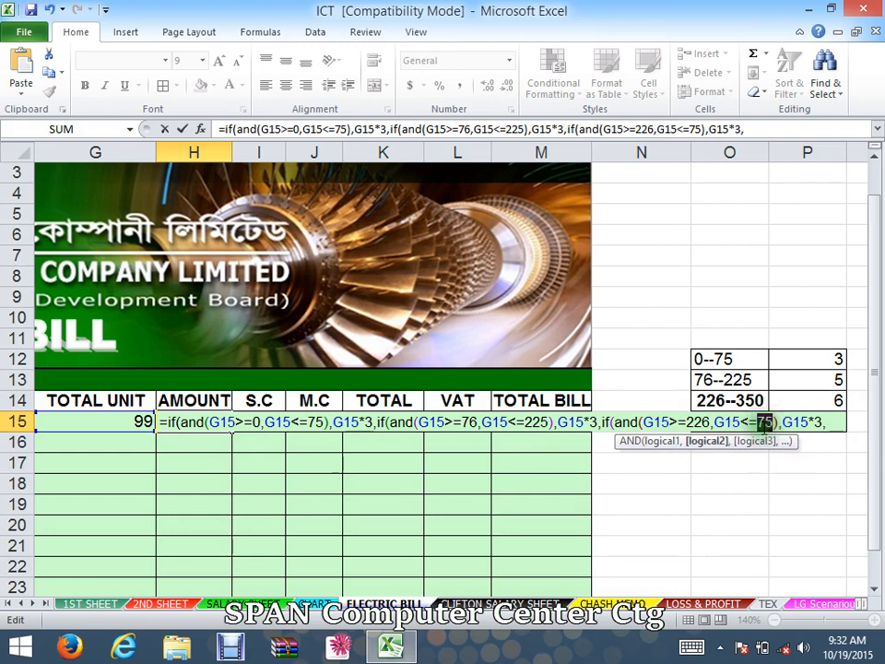
text(25)
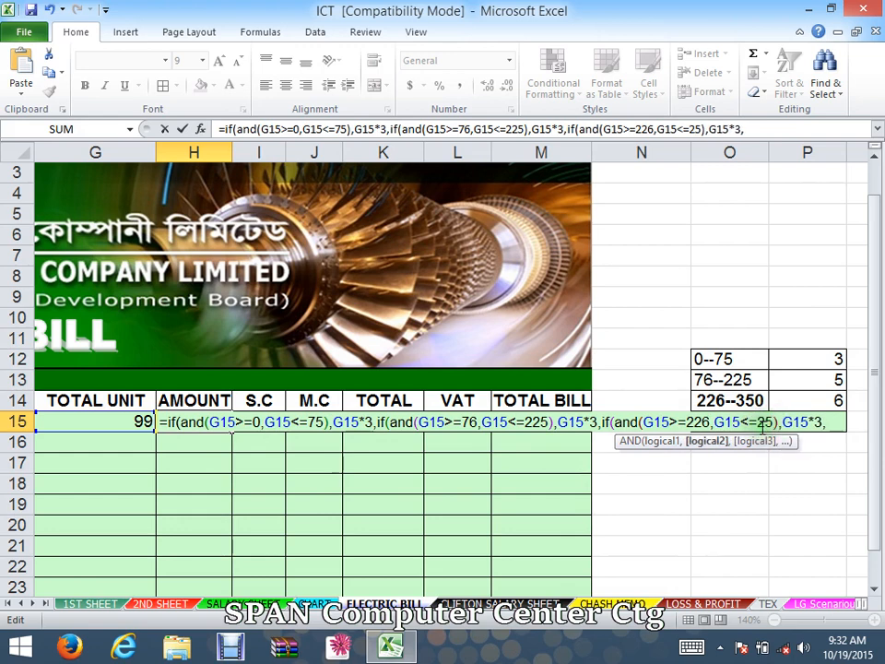
text(0)
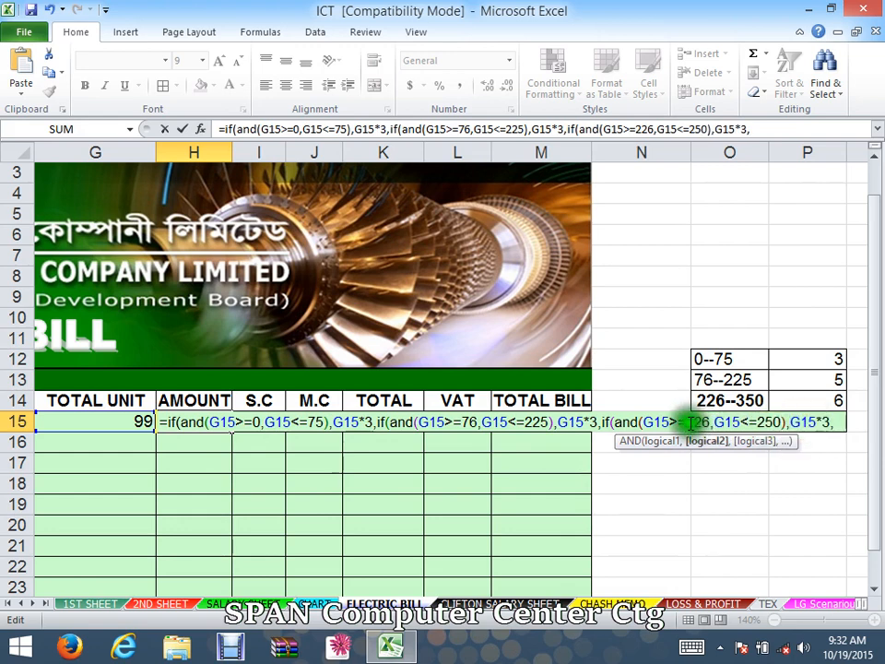
click(767, 423)
drag(766, 422, 760, 421)
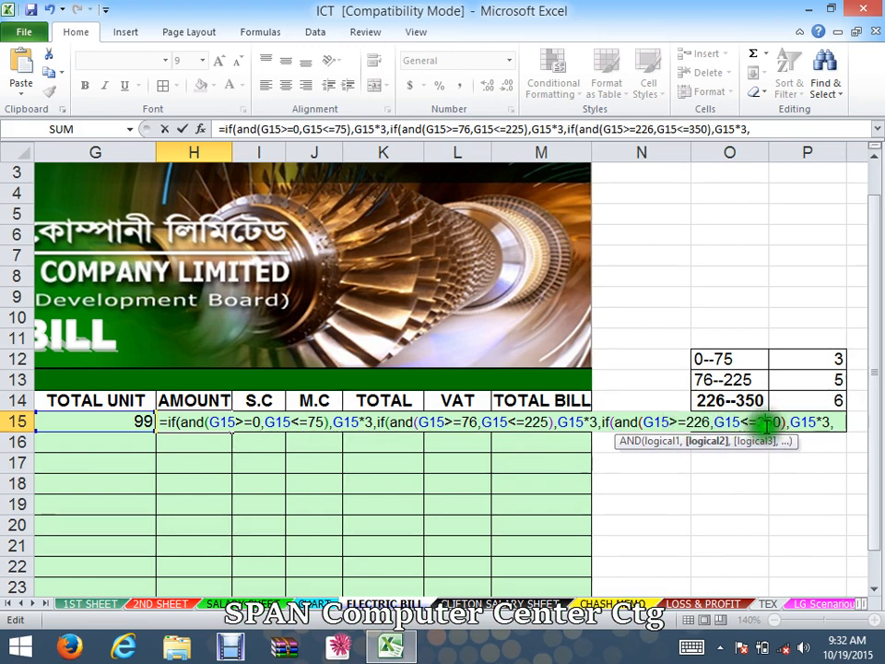
- Set the second and third slab multipliers to G15*5 and G15*6
click(597, 421)
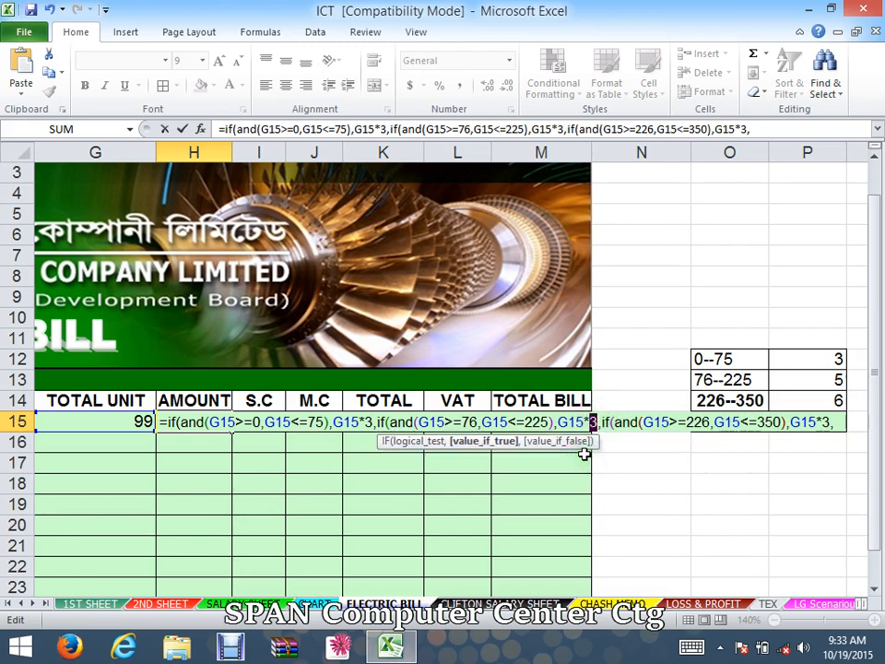
text(5)
click(826, 422)
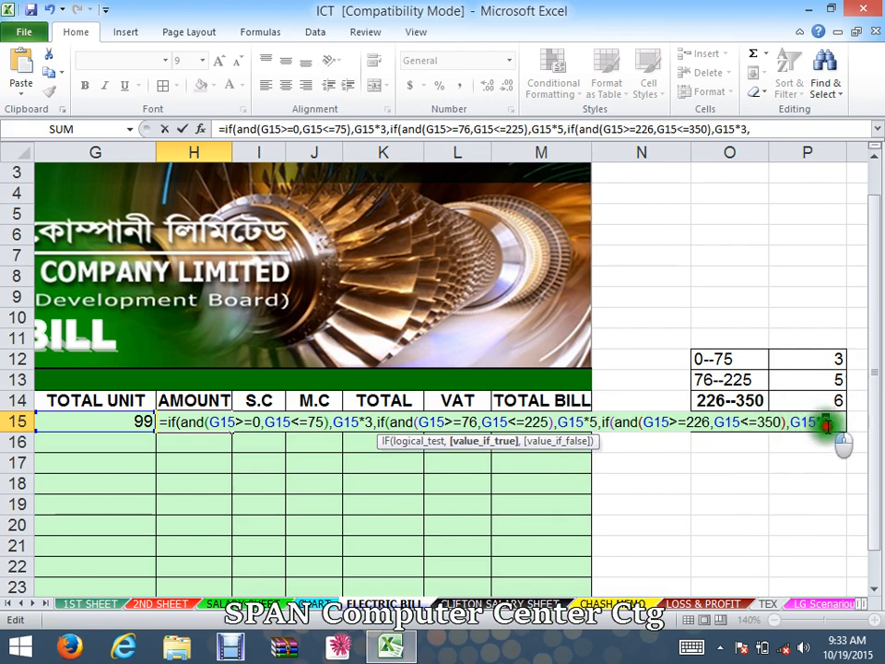
text(6)
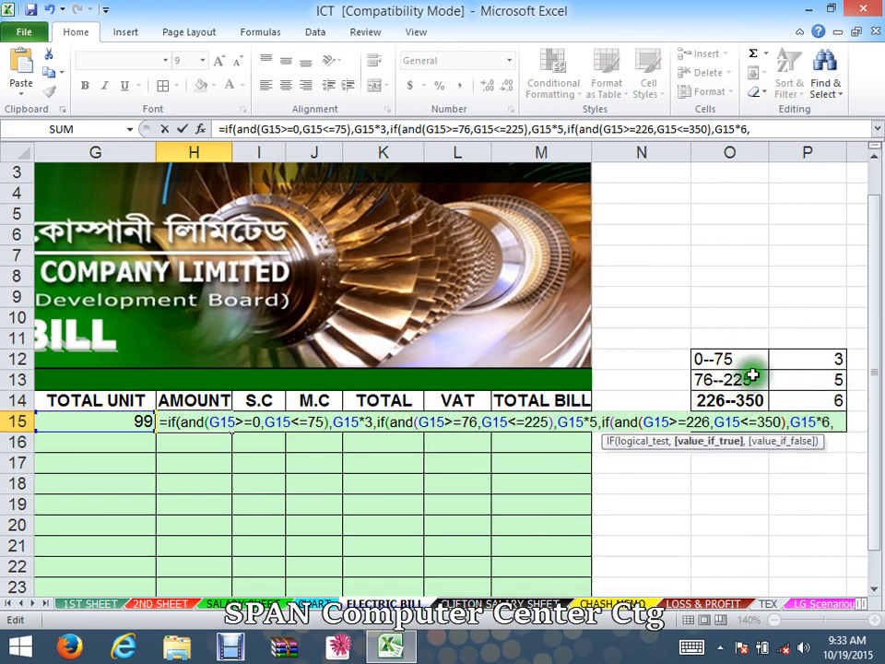
- Append a fourth nested IF whose test is G15>=351
click(835, 421)
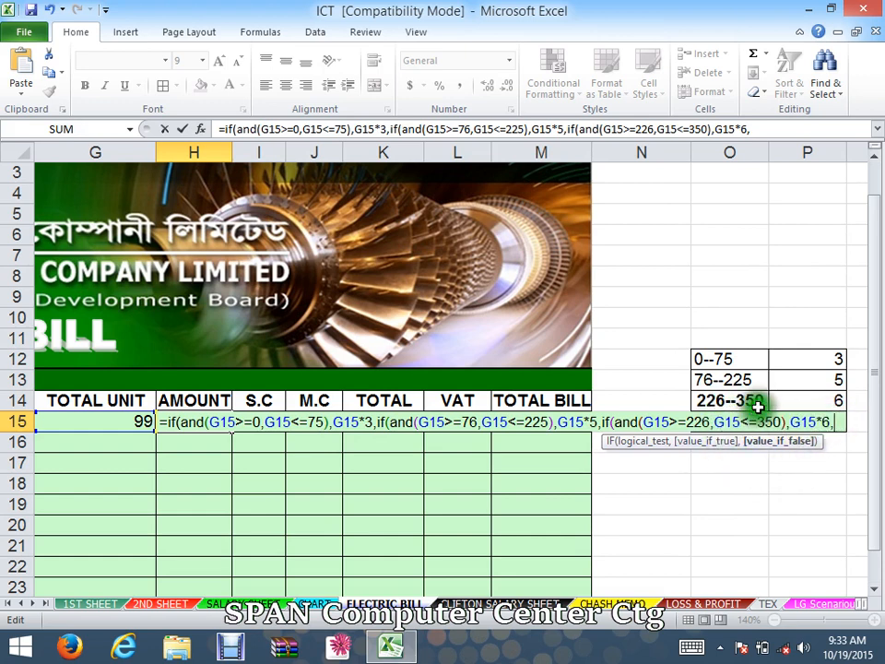
text(,)
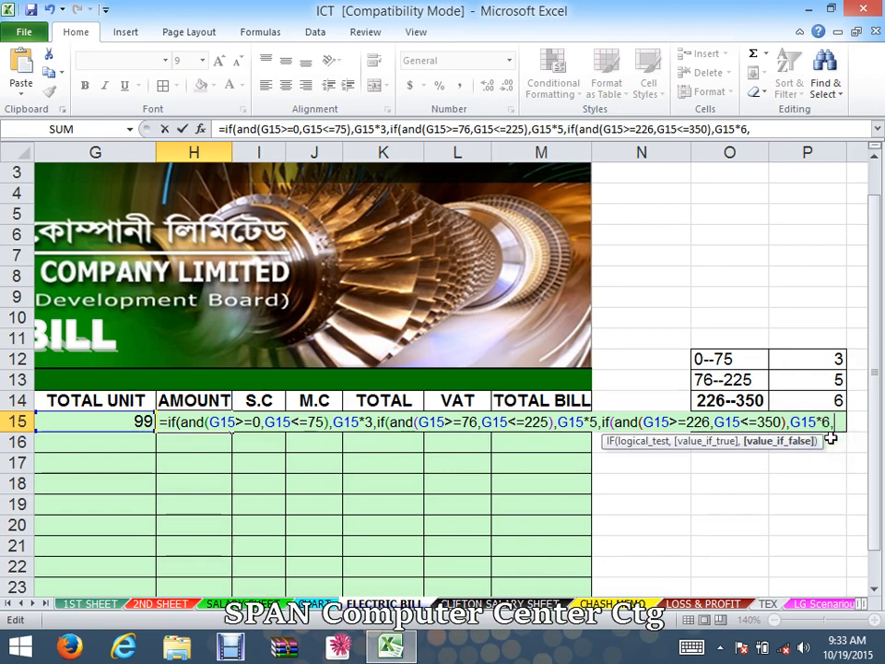
text(i)
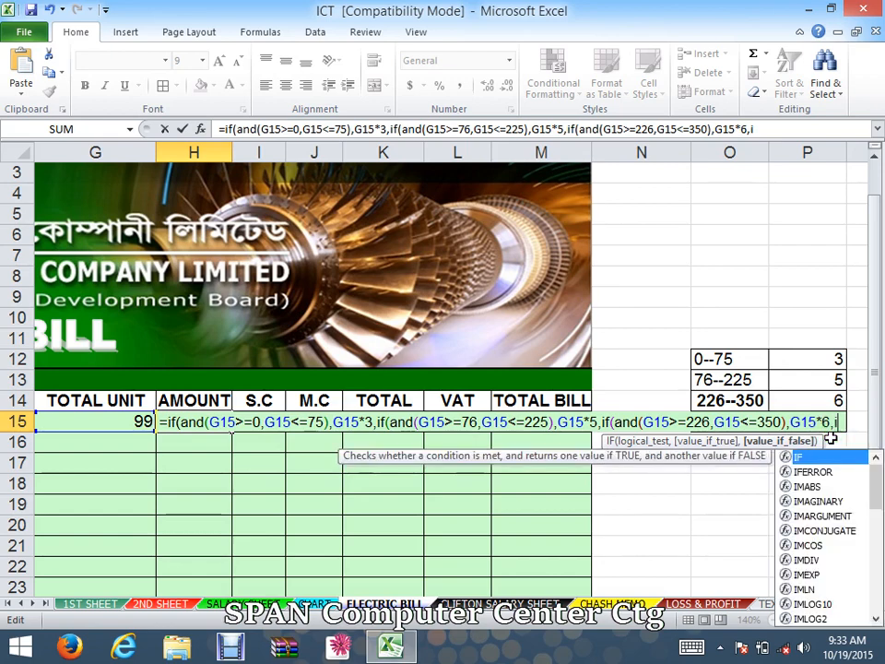
text(f)
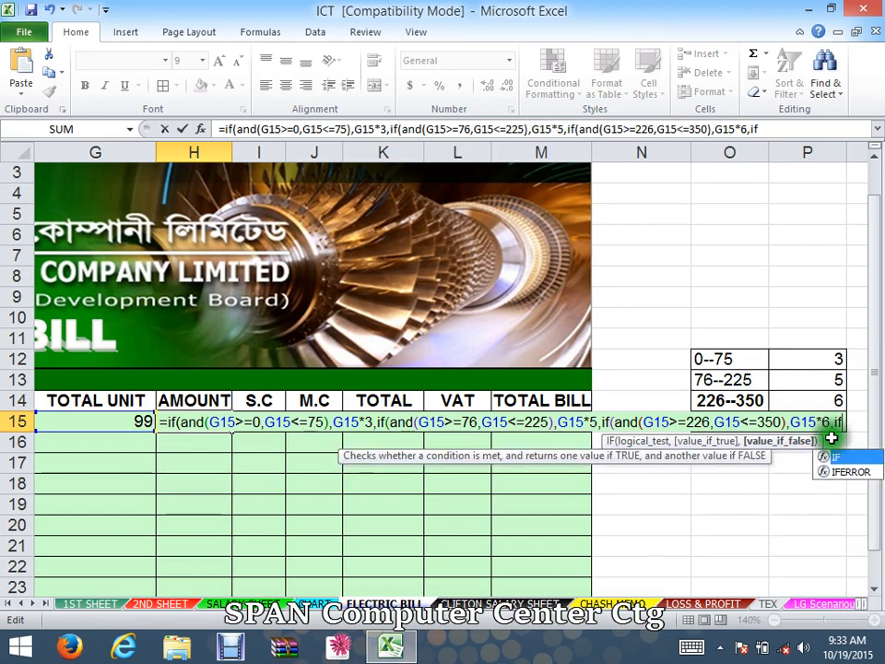
text(()
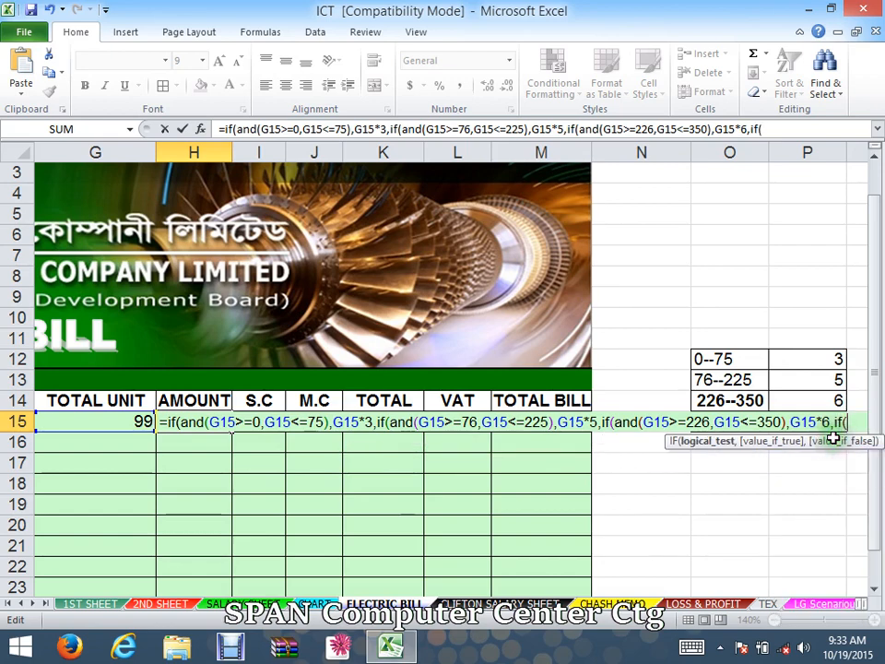
click(90, 422)
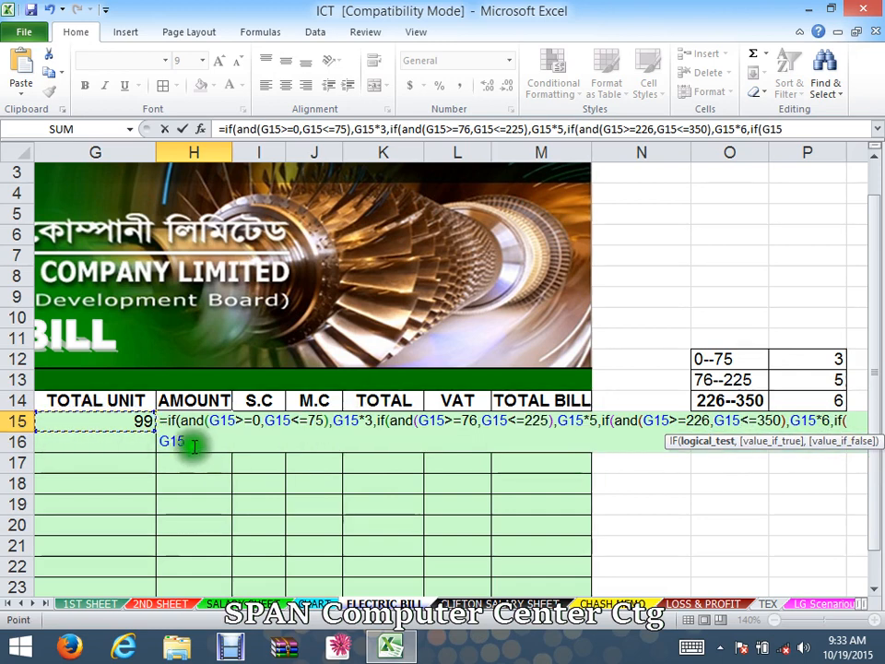
text(>)
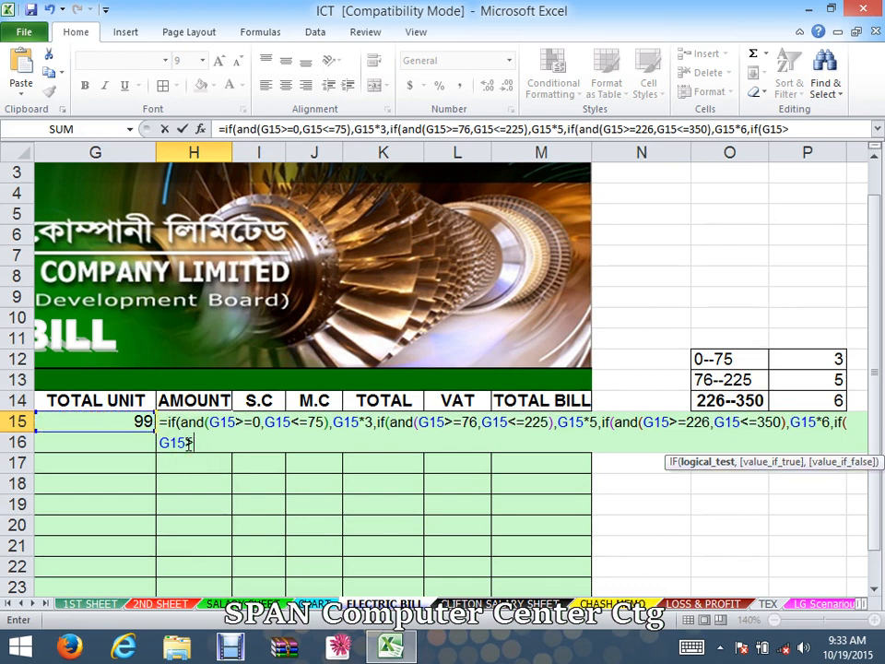
text(=)
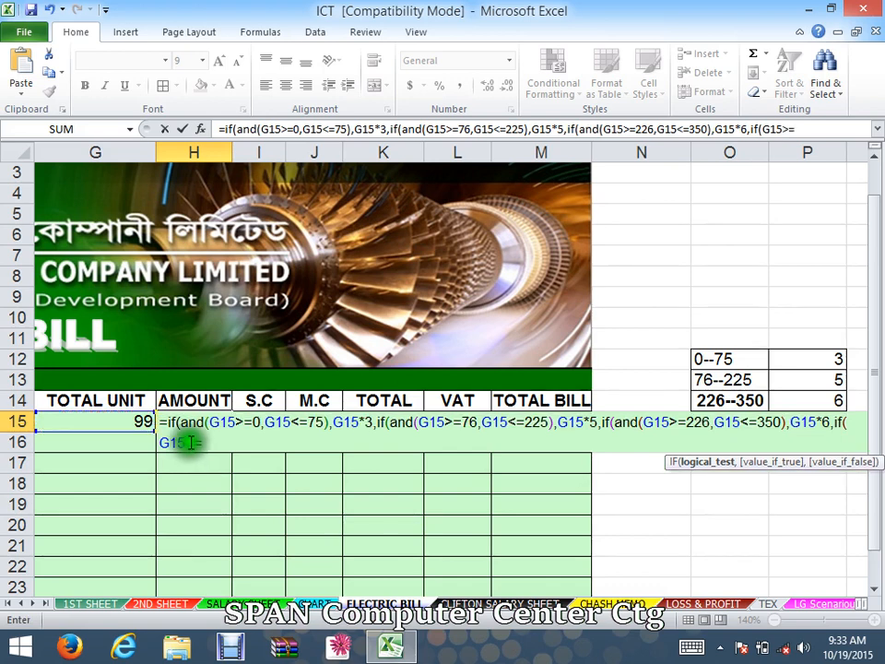
text(35)
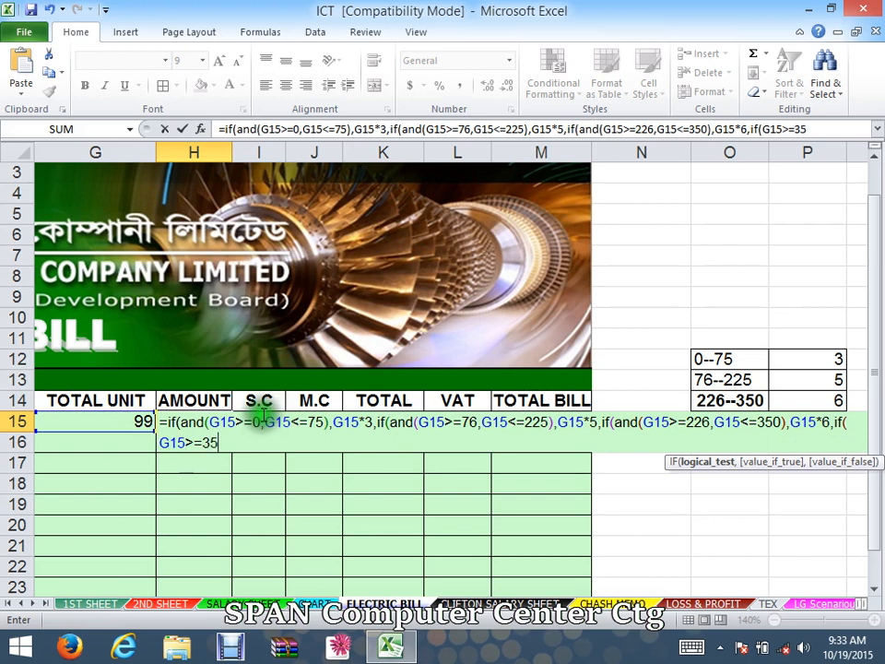
text(1,)
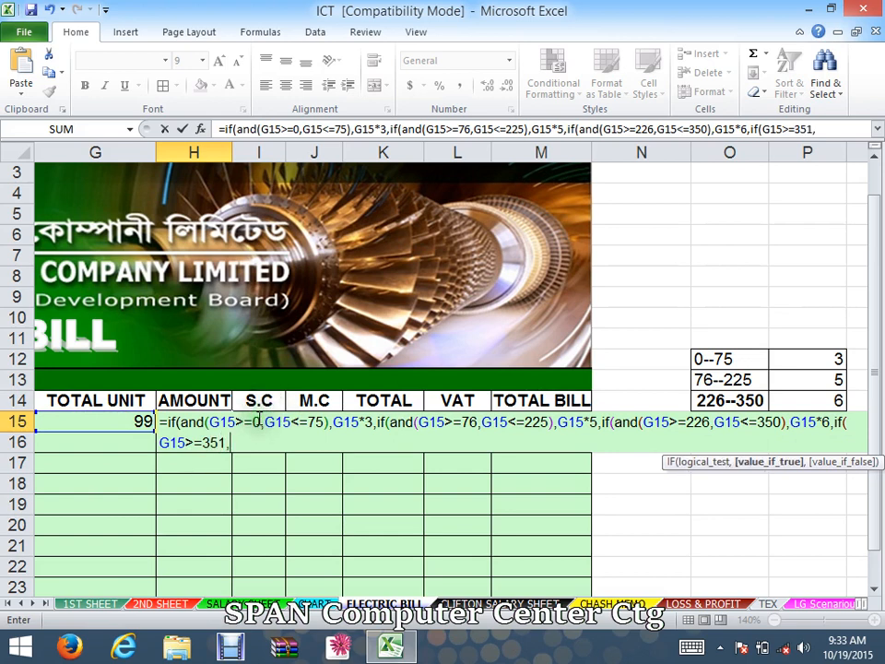
- Return G15*10 for the last slab, close all four parentheses and enter the formula in H15
click(123, 422)
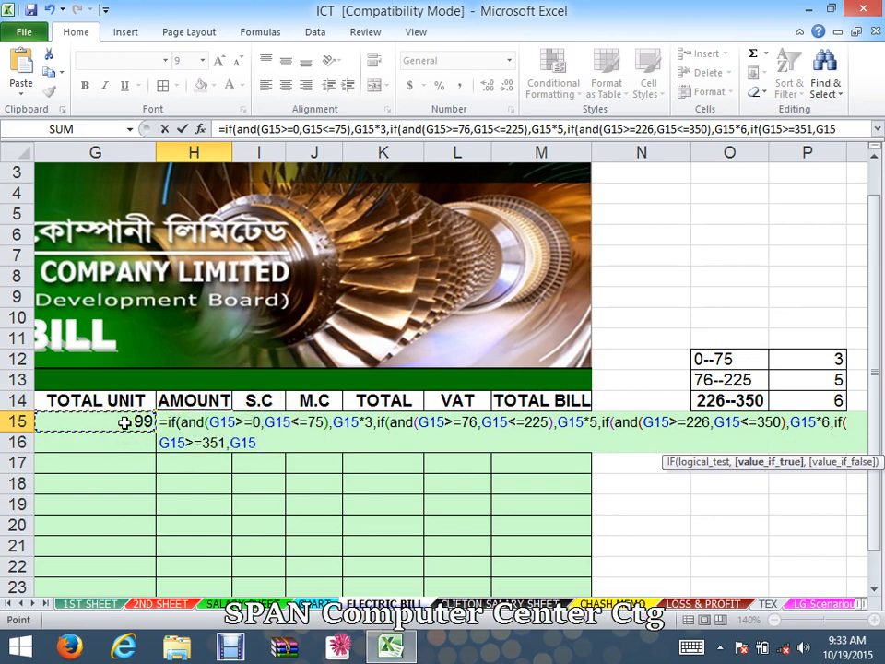
text(*)
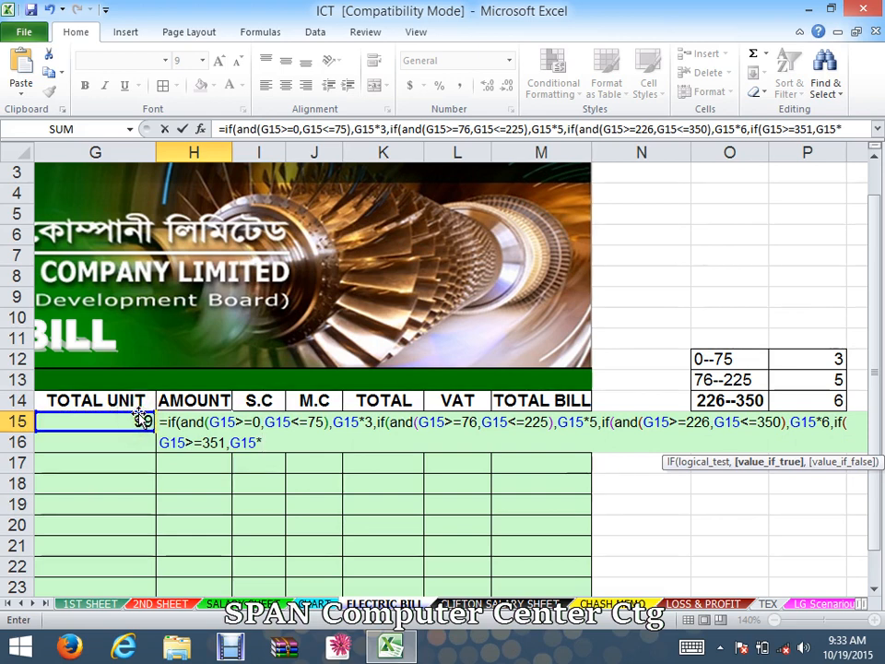
text(10)
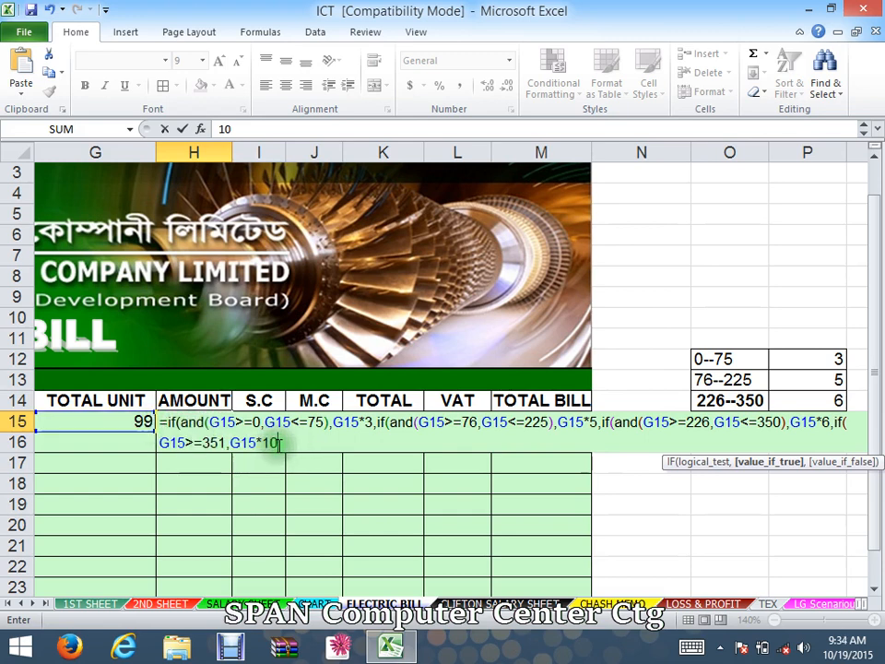
text())))
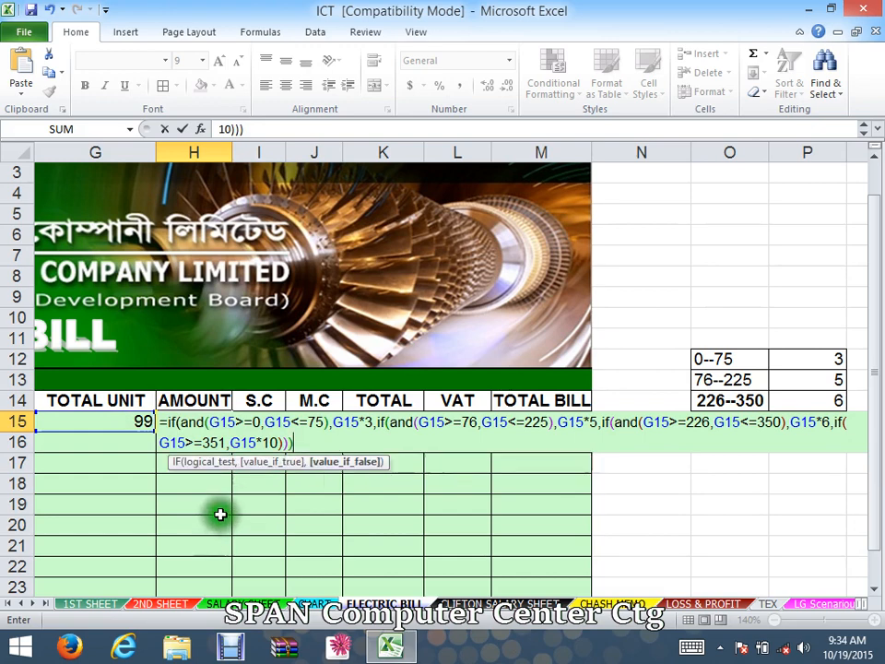
text())
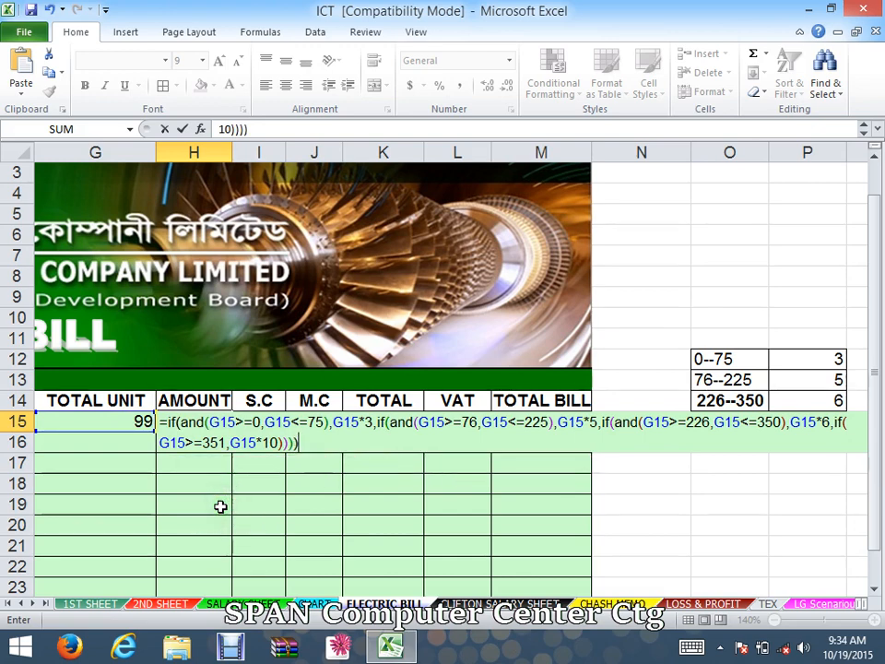
key(Return)
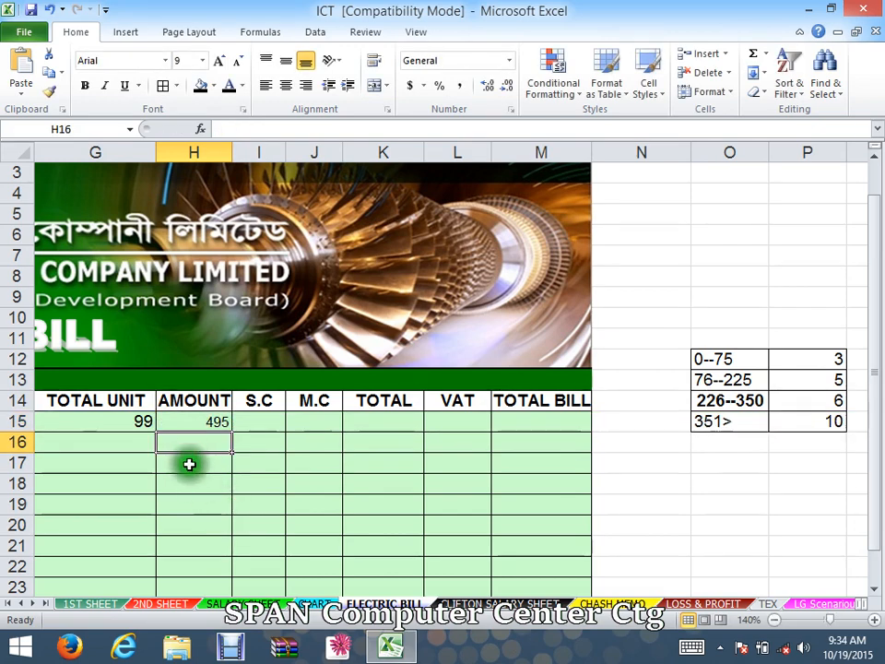
- Inspect the formulas behind the amount in H15 and the total unit in G15
click(205, 423)
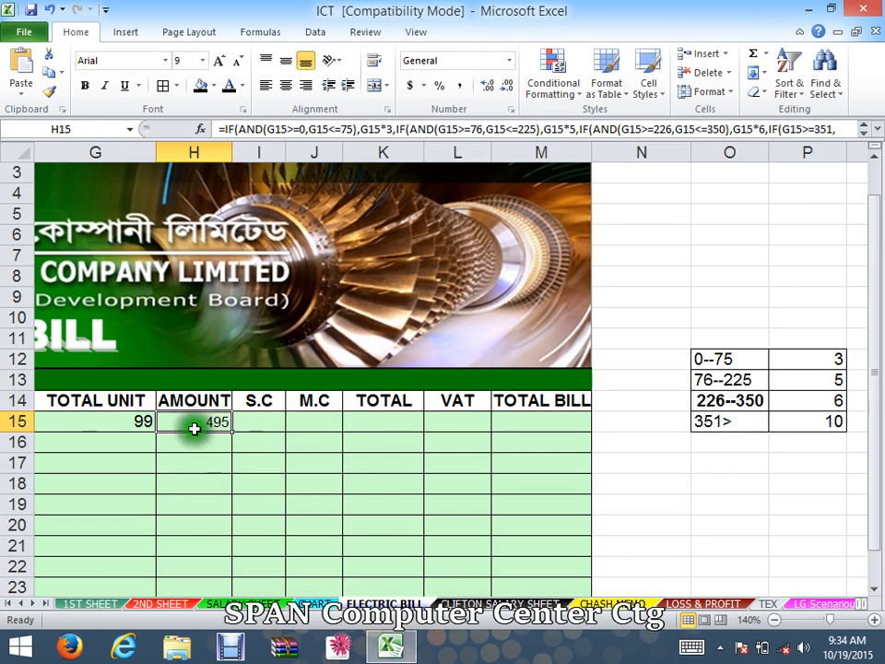
click(141, 421)
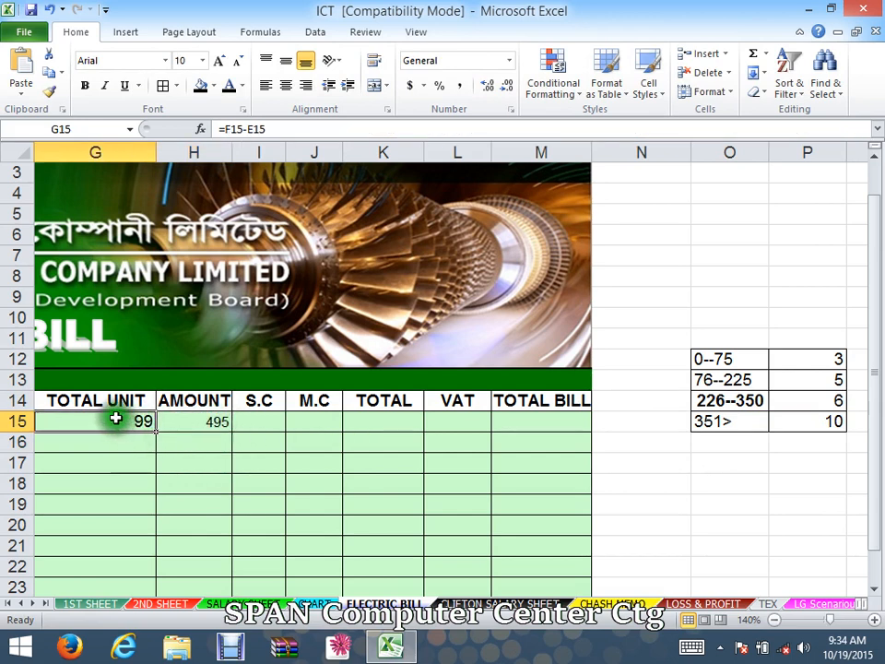
drag(87, 466, 22, 466)
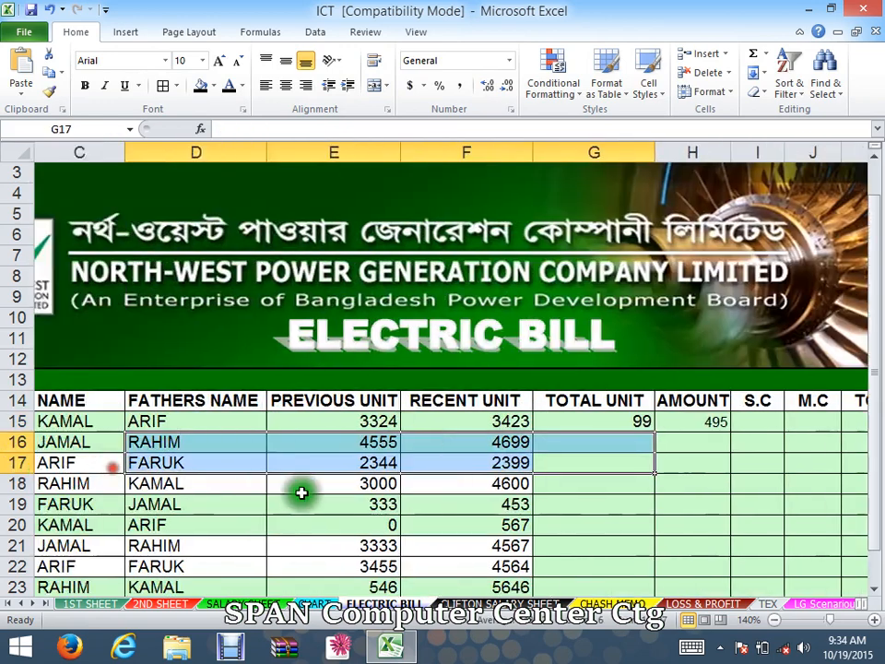
click(402, 480)
click(384, 423)
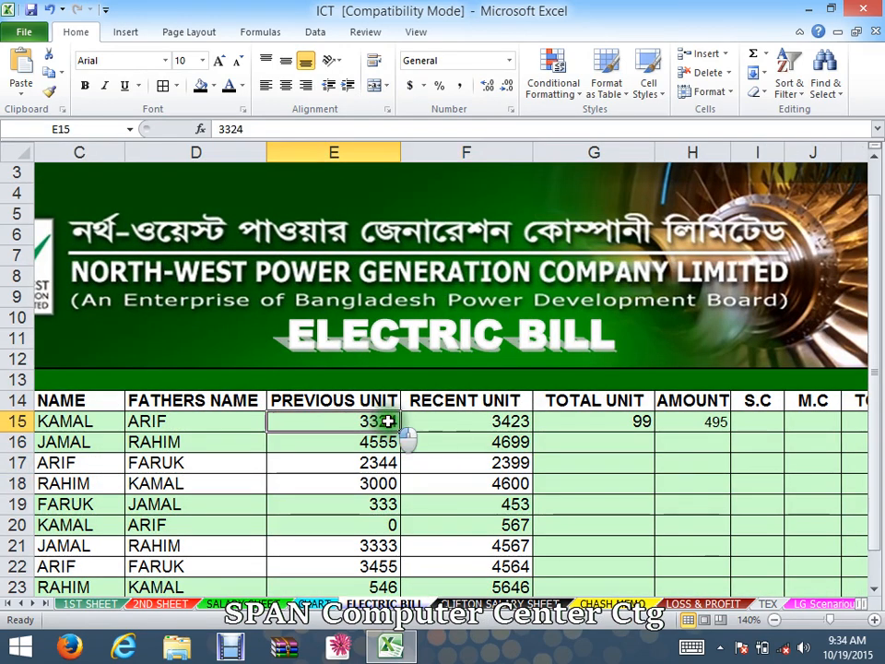
double_click(391, 421)
click(389, 422)
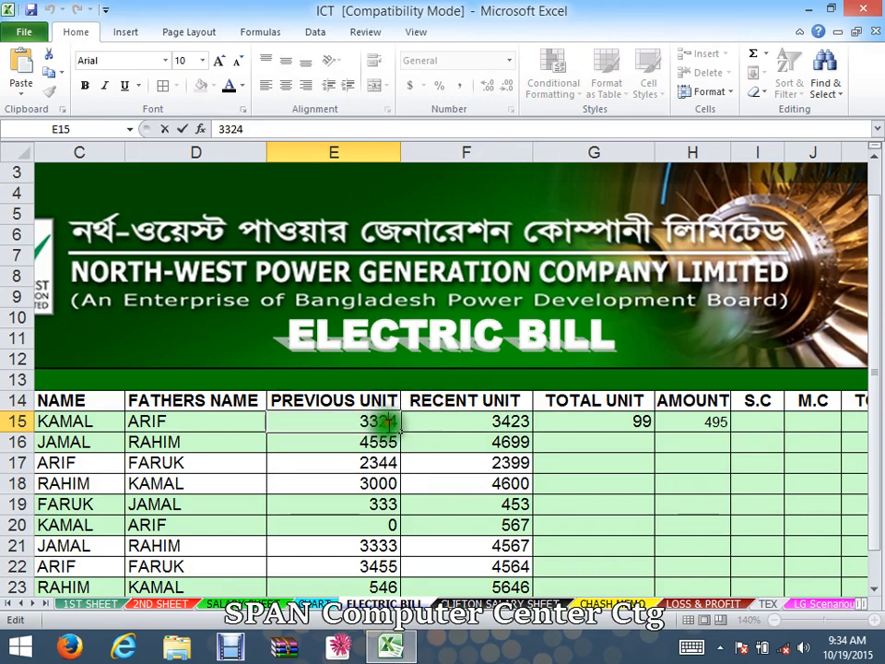
drag(391, 423, 396, 422)
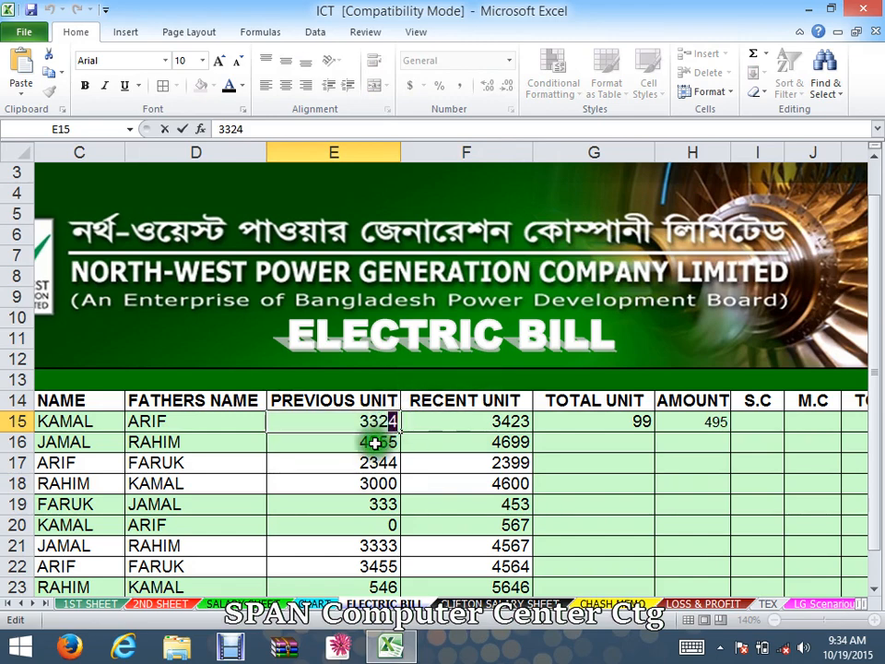
click(380, 421)
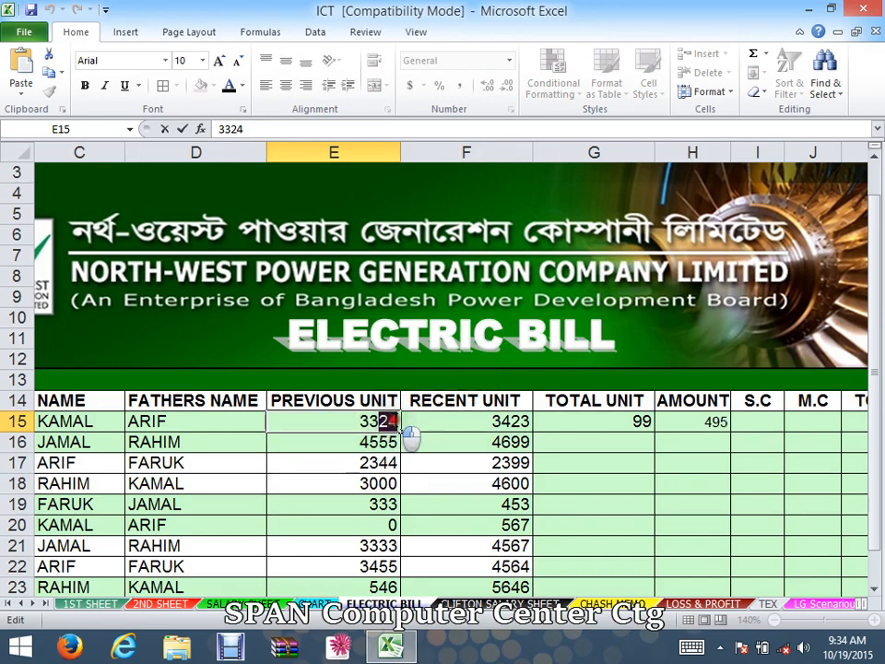
drag(399, 423, 398, 421)
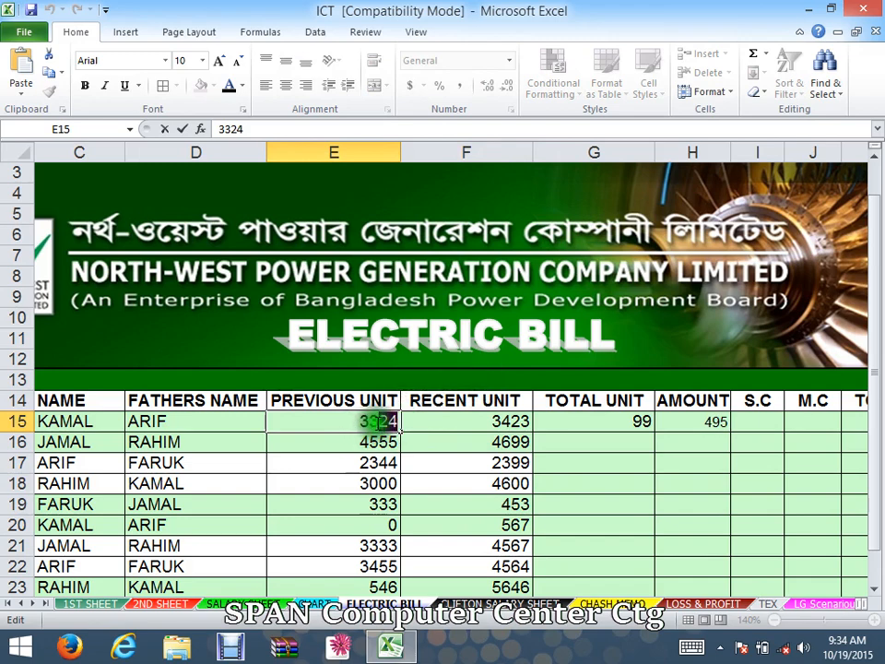
drag(374, 421, 371, 421)
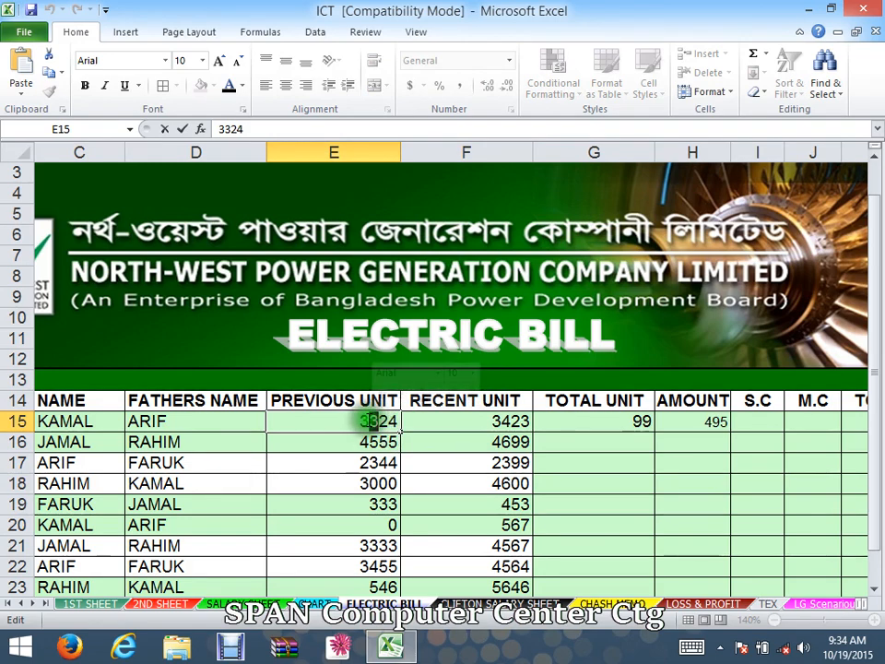
text(2)
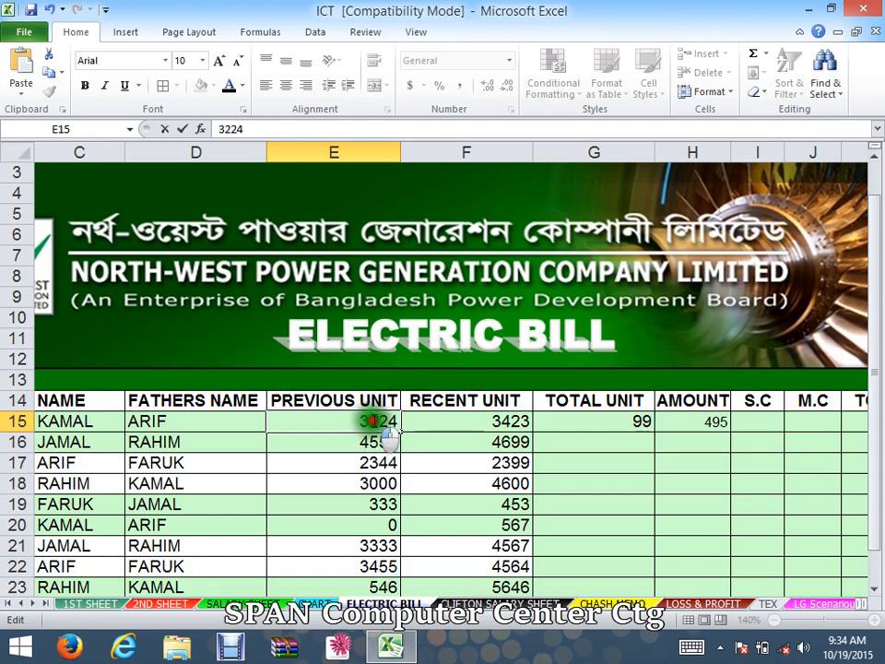
drag(374, 421, 372, 421)
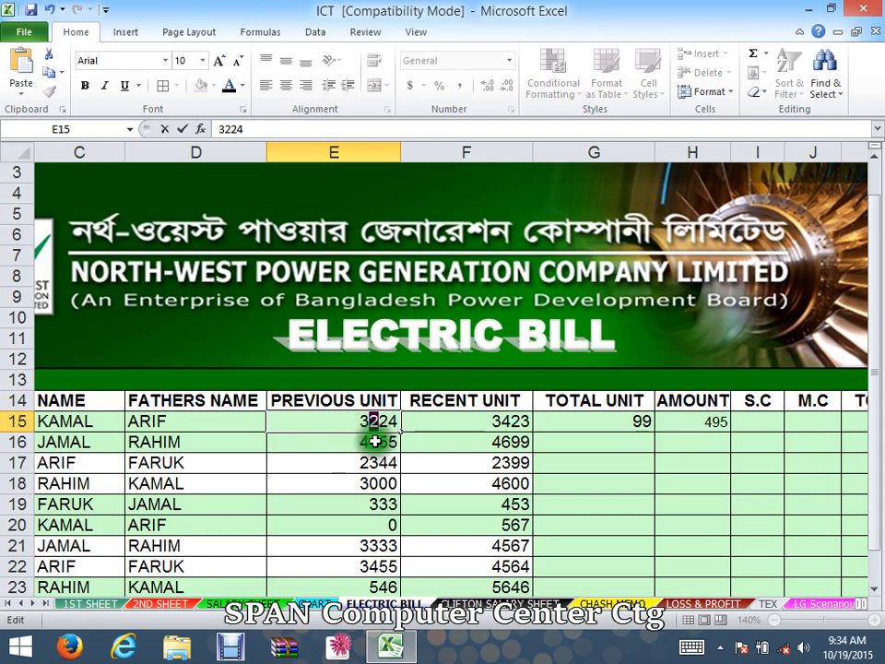
text(42)
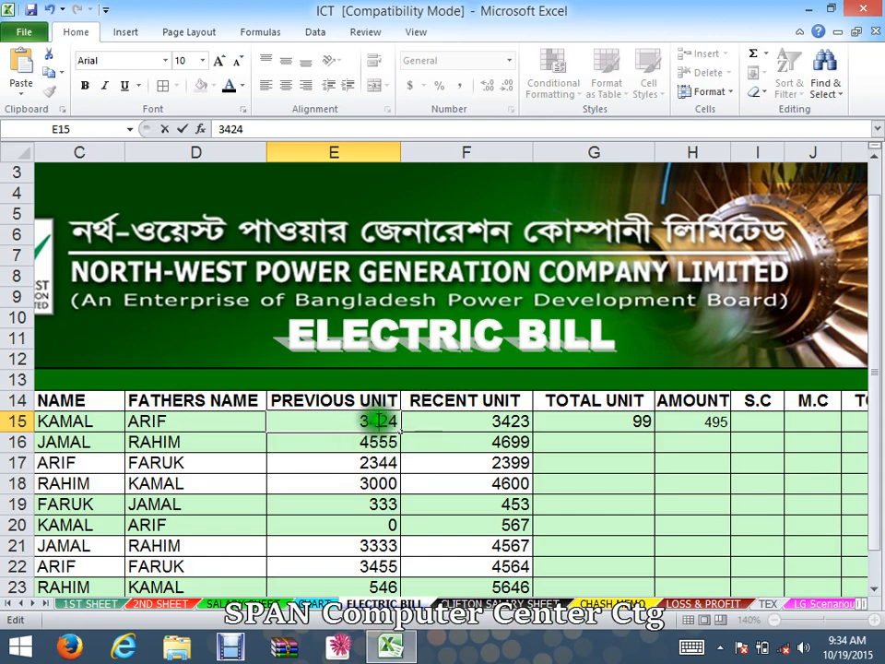
text(3)
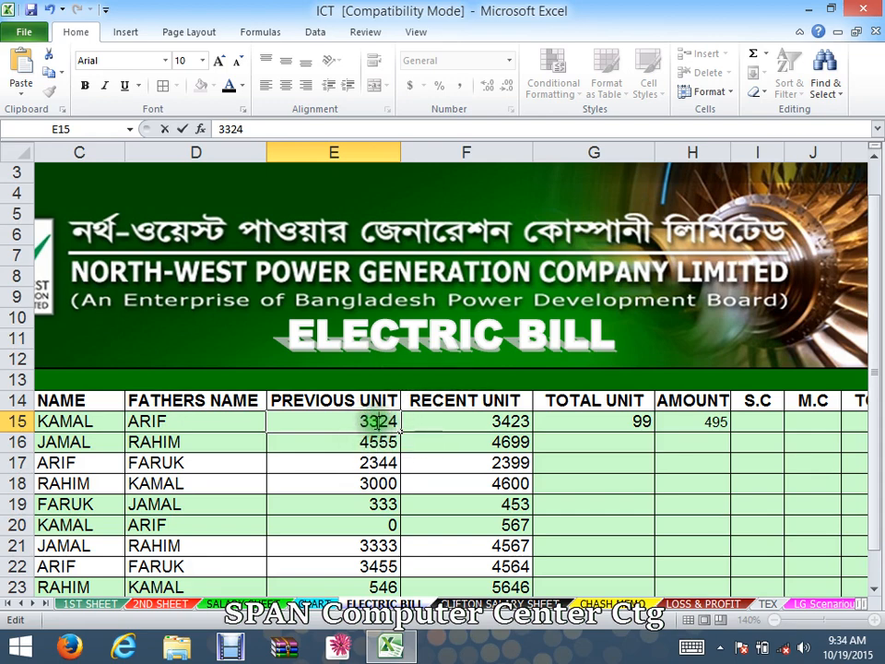
- Set the recent unit in F15 to 3400 to test the amount formula
click(435, 442)
click(553, 442)
click(517, 423)
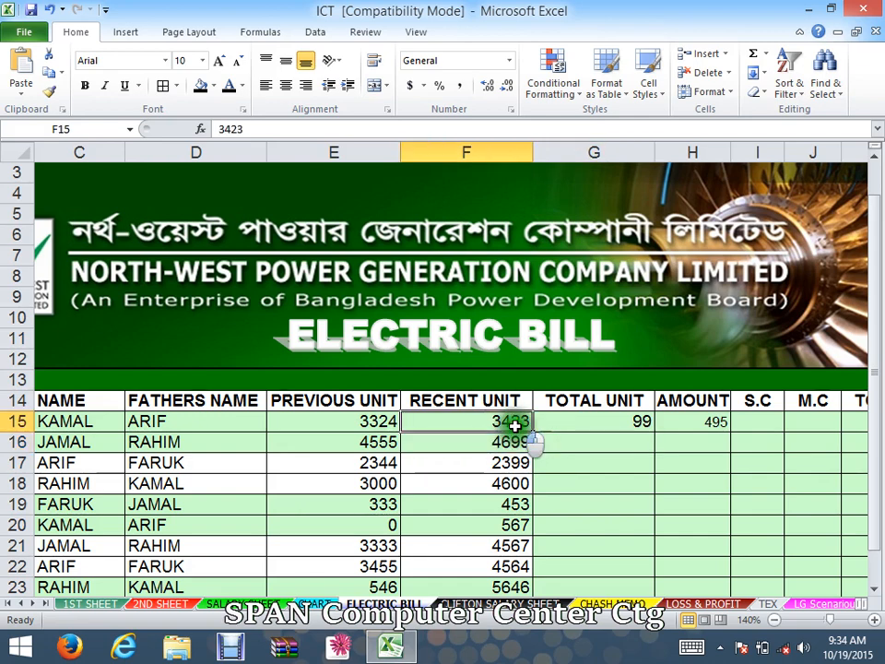
double_click(516, 422)
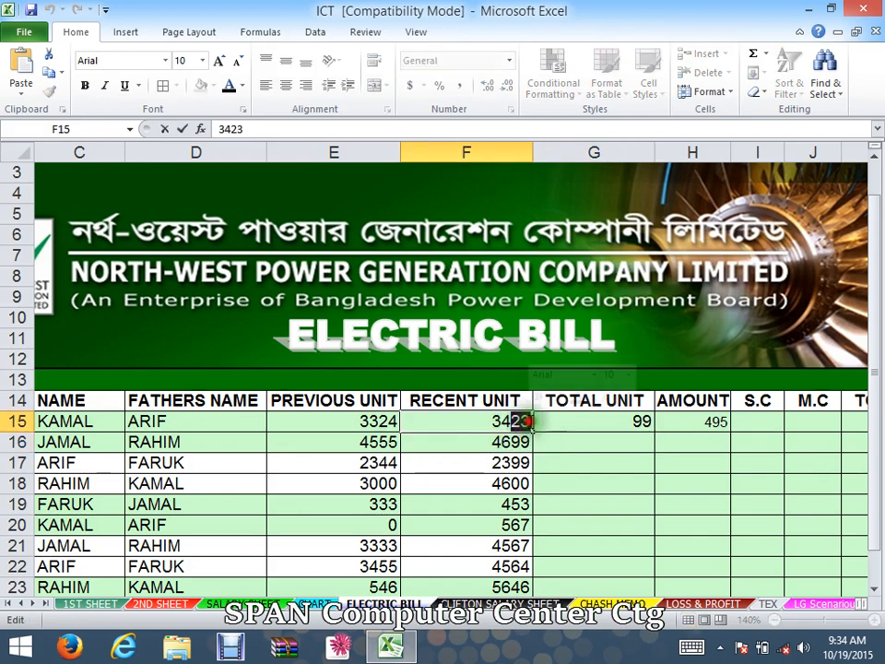
text(00)
click(500, 481)
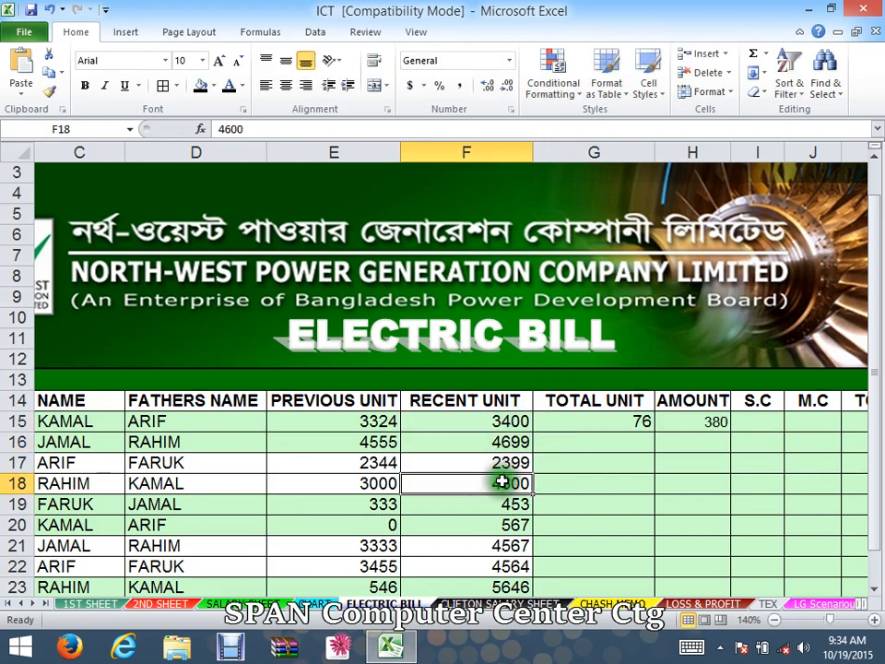
- Change the recent unit in F15 to 3399 to test the first slab boundary
click(511, 423)
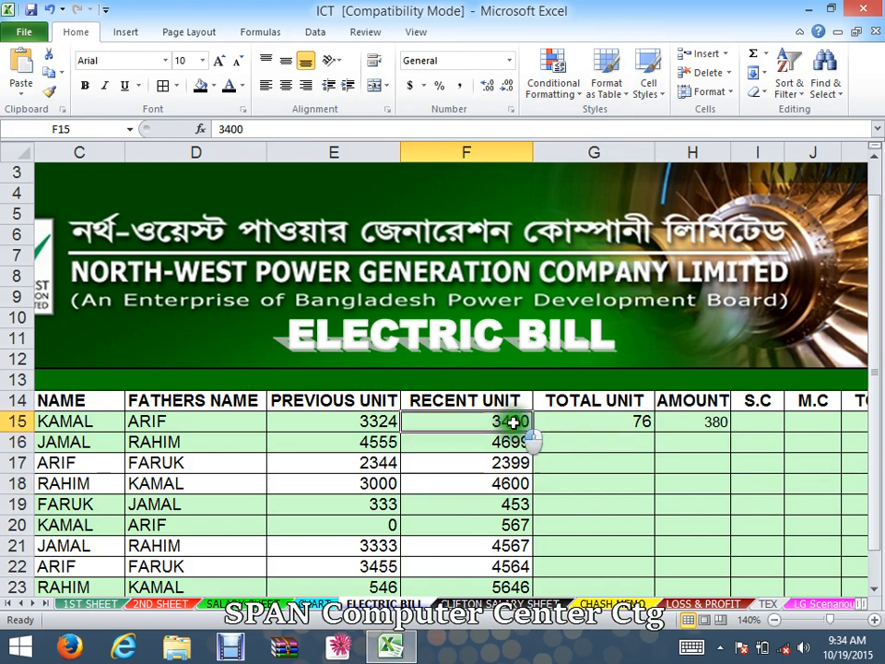
double_click(512, 421)
double_click(512, 421)
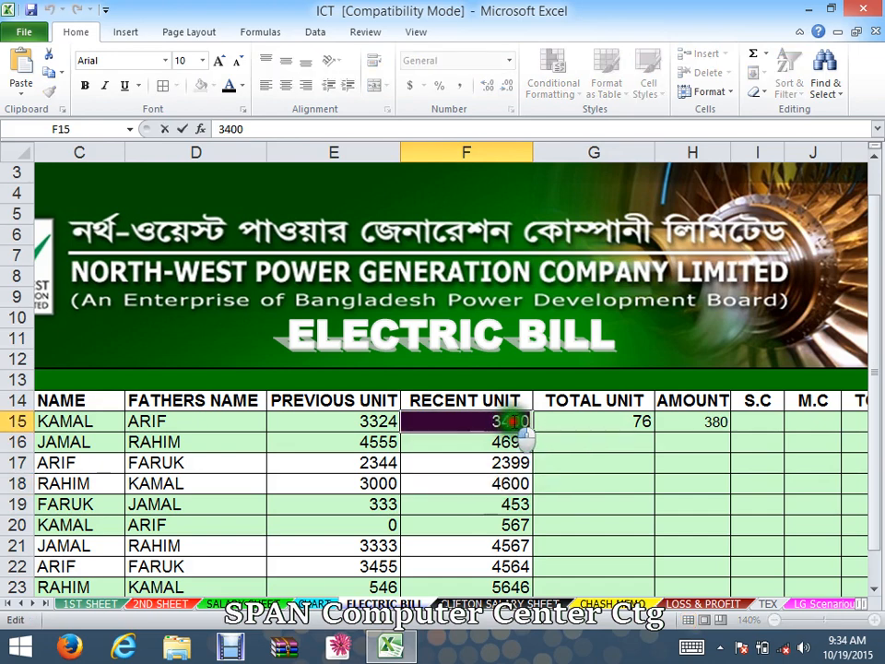
click(522, 421)
drag(500, 421, 530, 422)
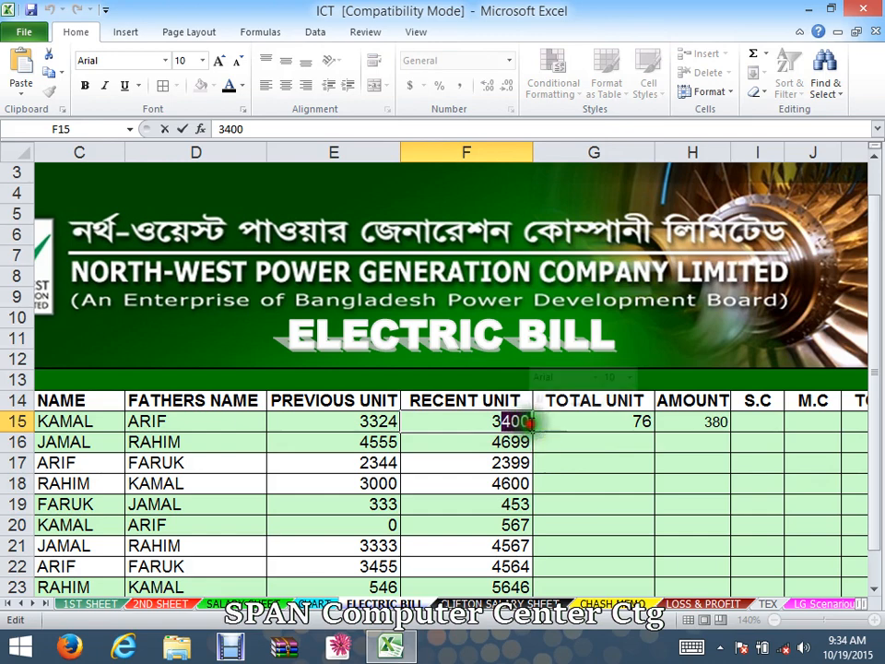
text(3399)
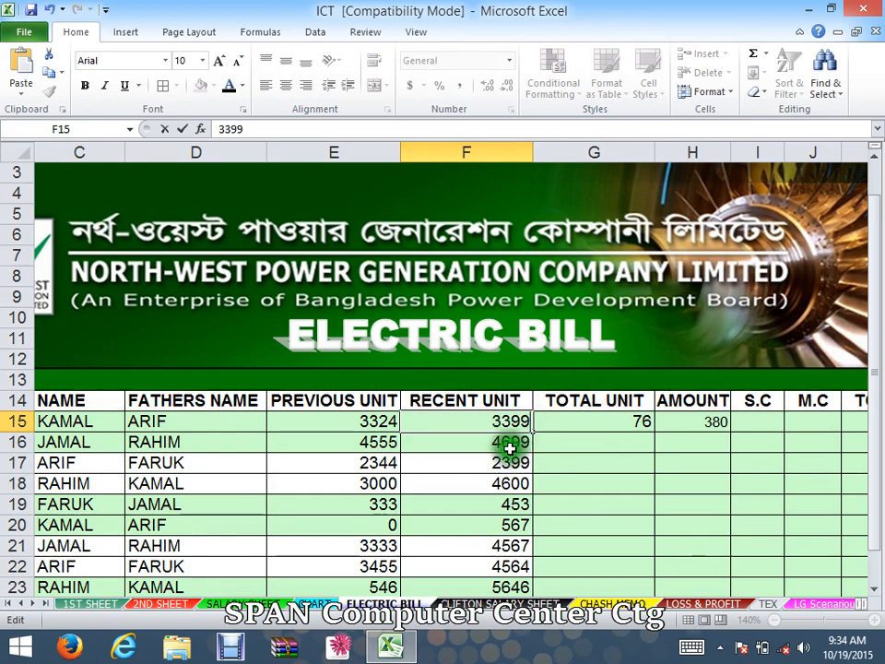
click(513, 461)
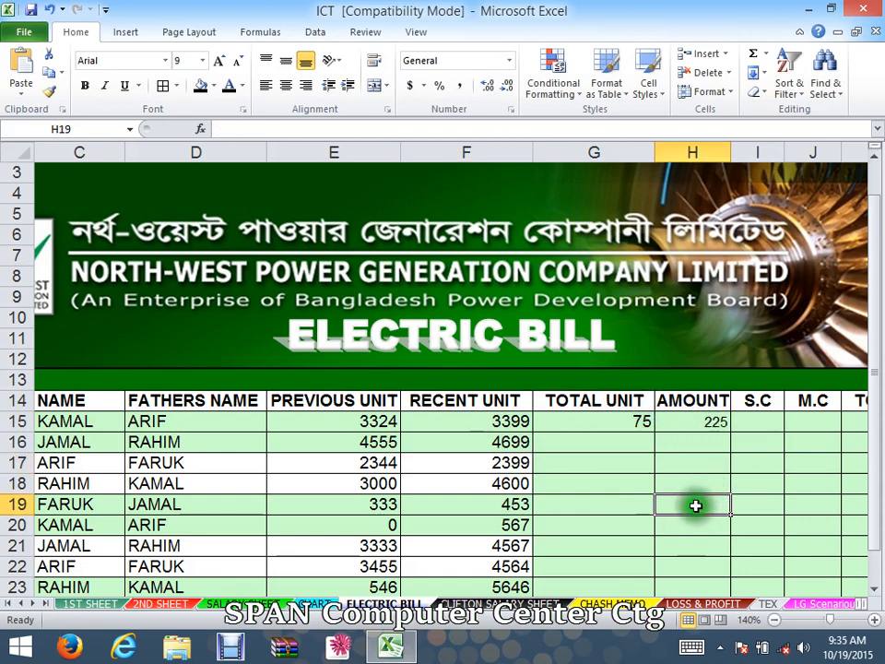
text(=)
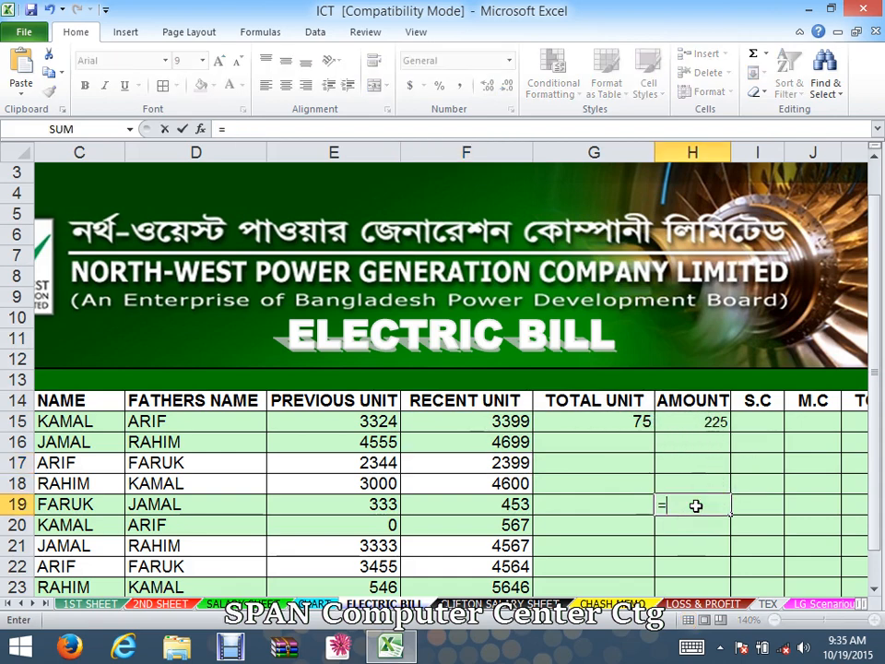
click(617, 421)
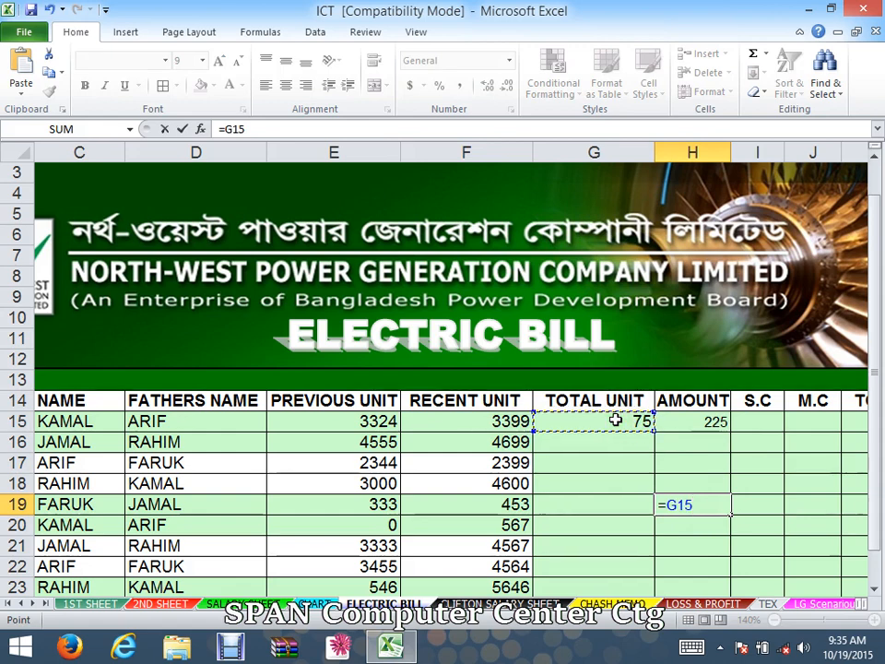
text(*3)
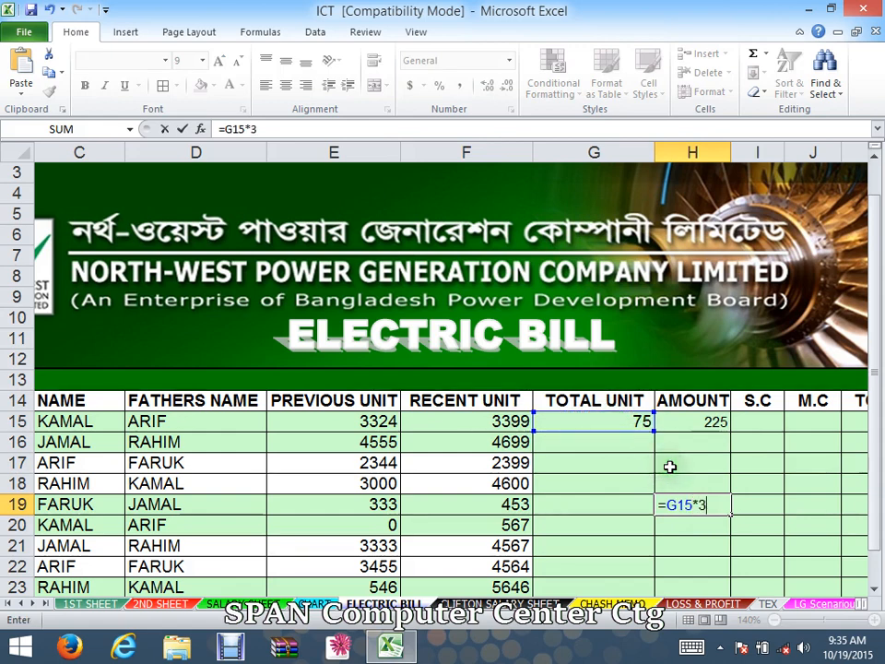
key(Return)
double_click(715, 502)
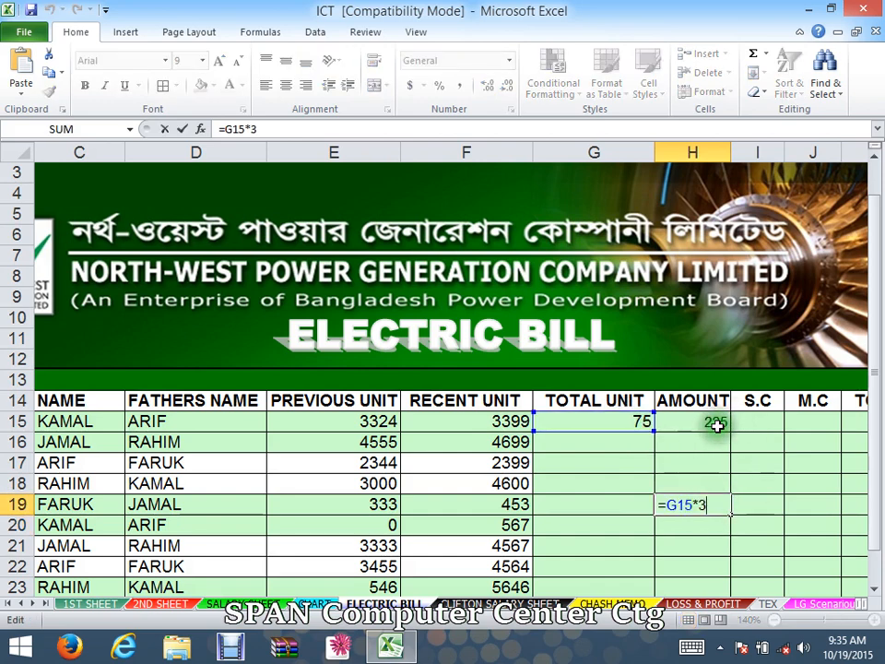
key(Escape)
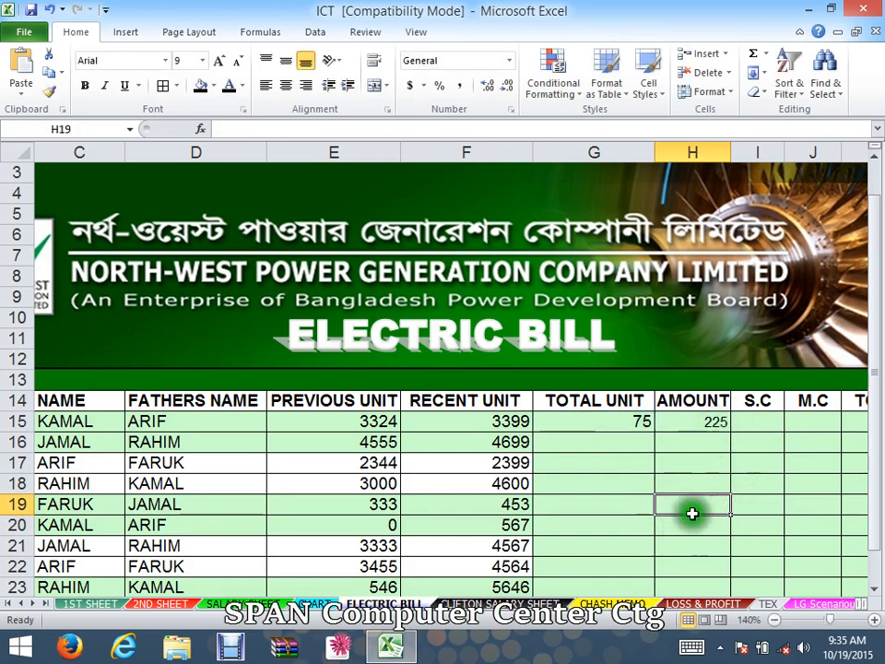
- Enter the service charge formula =H15*10% in I15 under S.C
mouse_move(693, 462)
mouse_down()
mouse_move(878, 458)
mouse_move(698, 462)
mouse_up()
drag(368, 481, 226, 461)
click(360, 513)
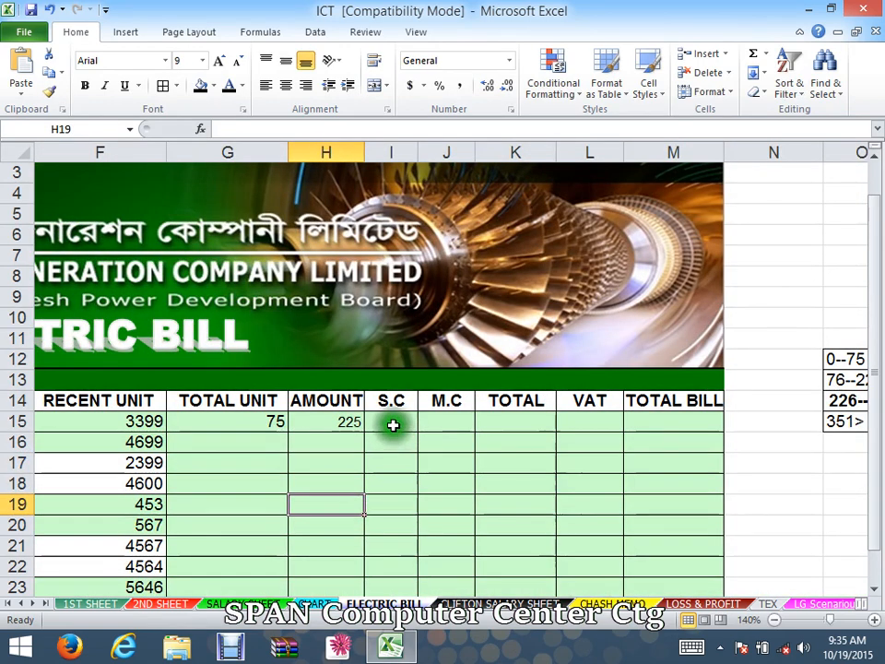
click(387, 425)
text(=)
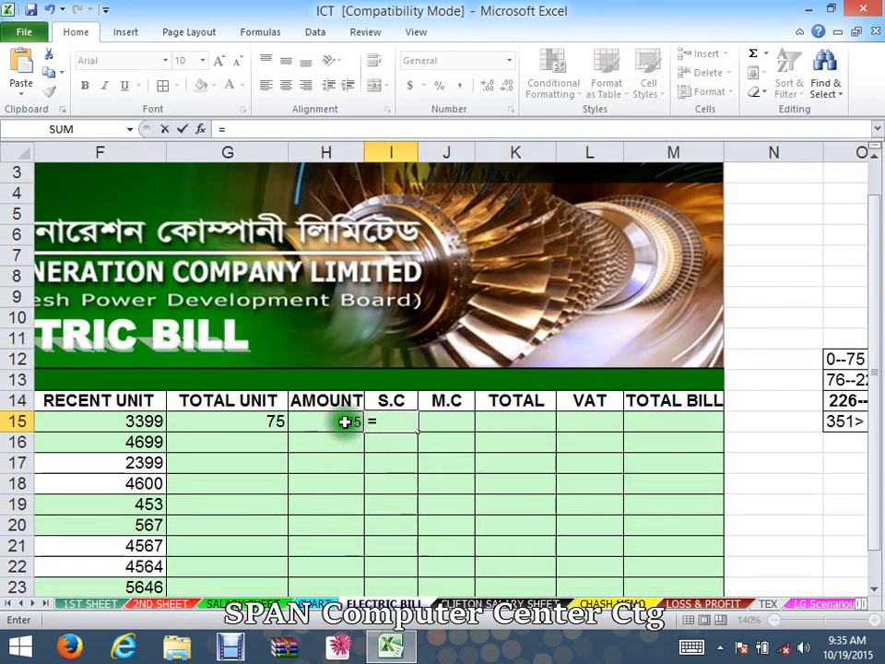
click(344, 422)
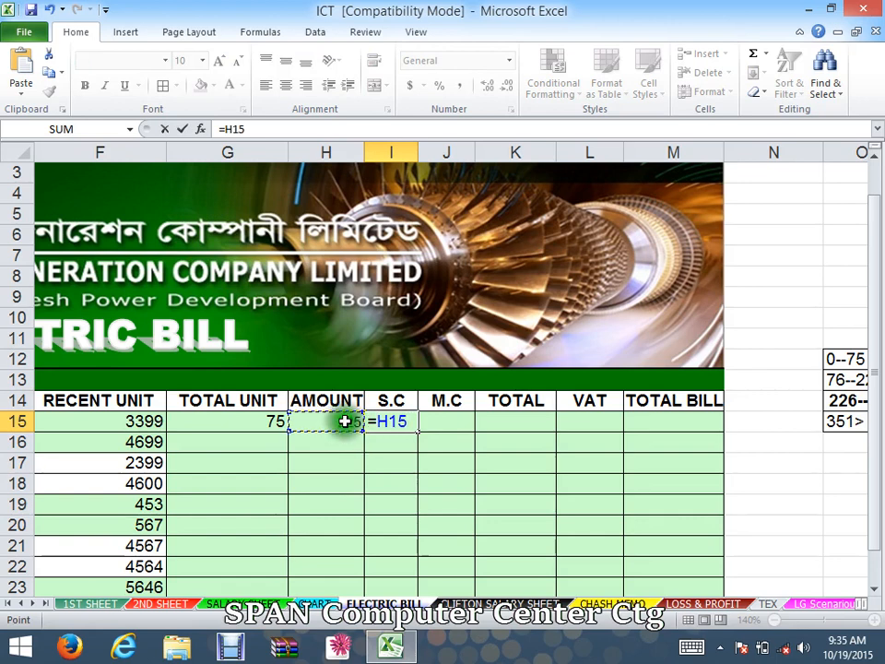
text(*)
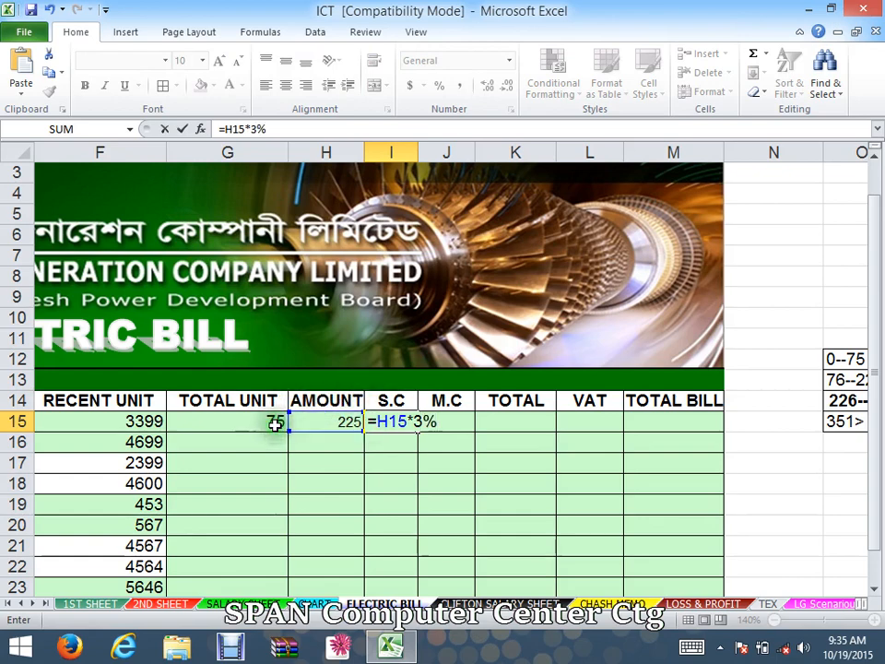
key(Return)
click(405, 482)
double_click(396, 421)
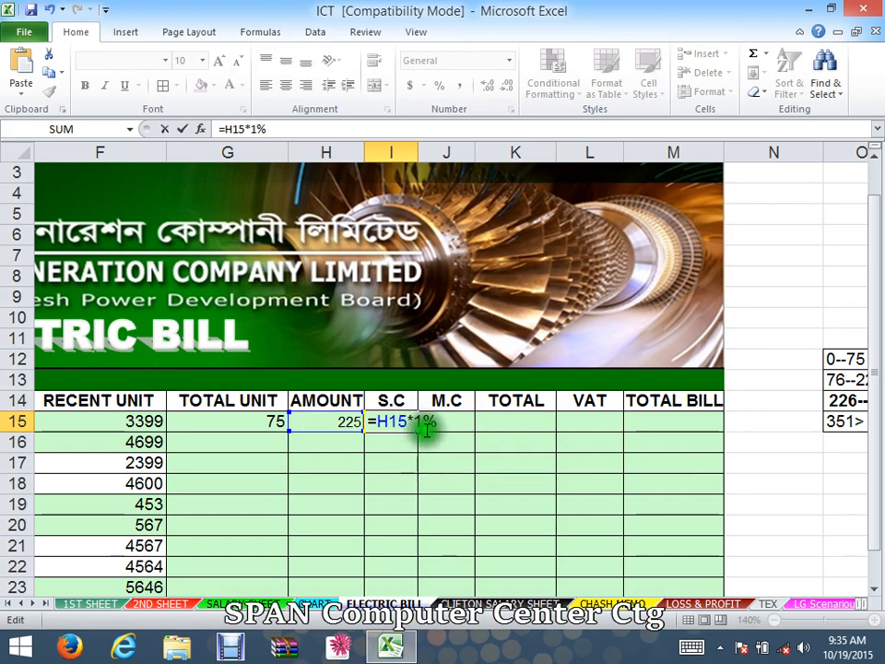
key(Return)
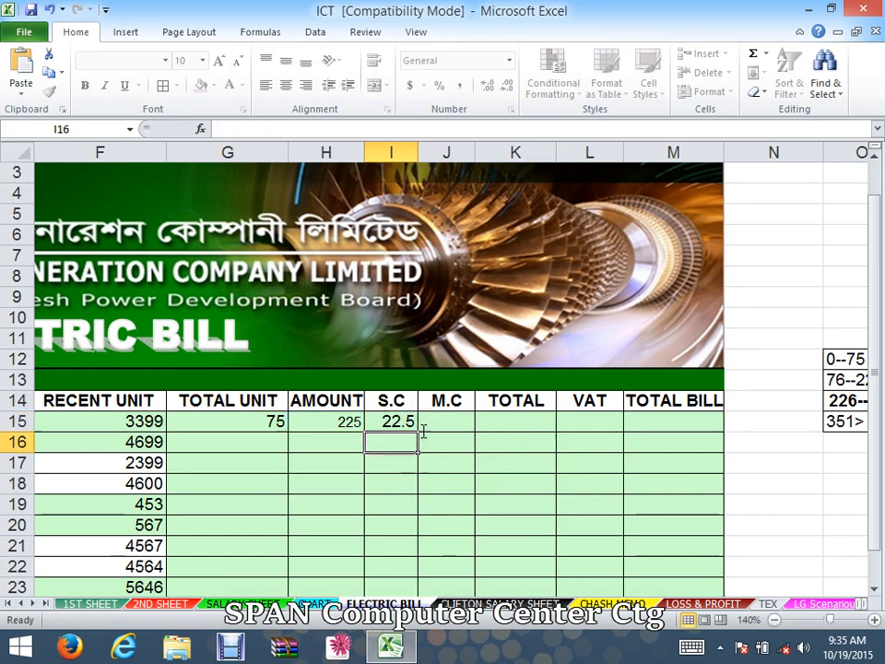
click(403, 424)
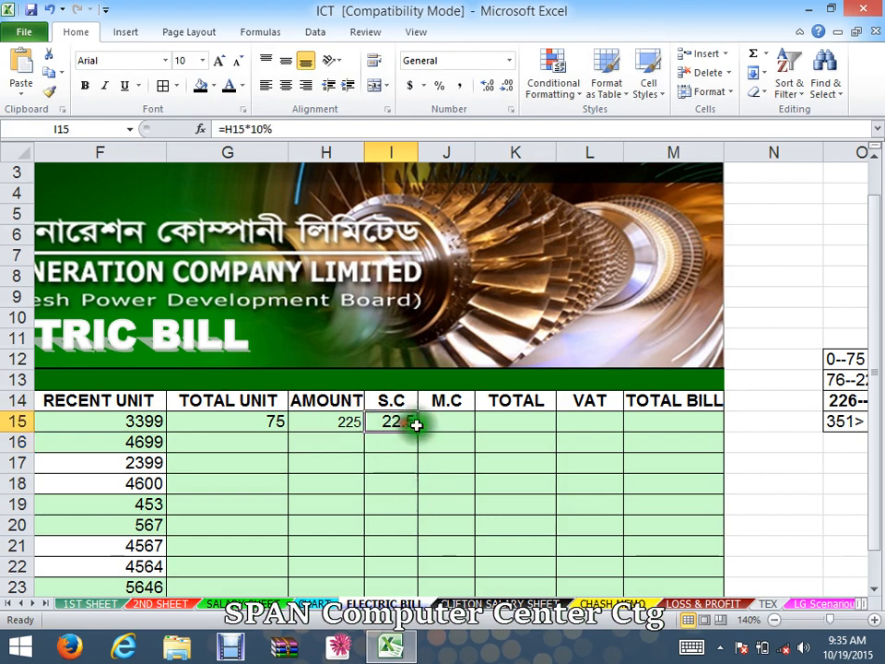
- Enter the meter charge formula =H15*9% in J15 under M.C
click(450, 422)
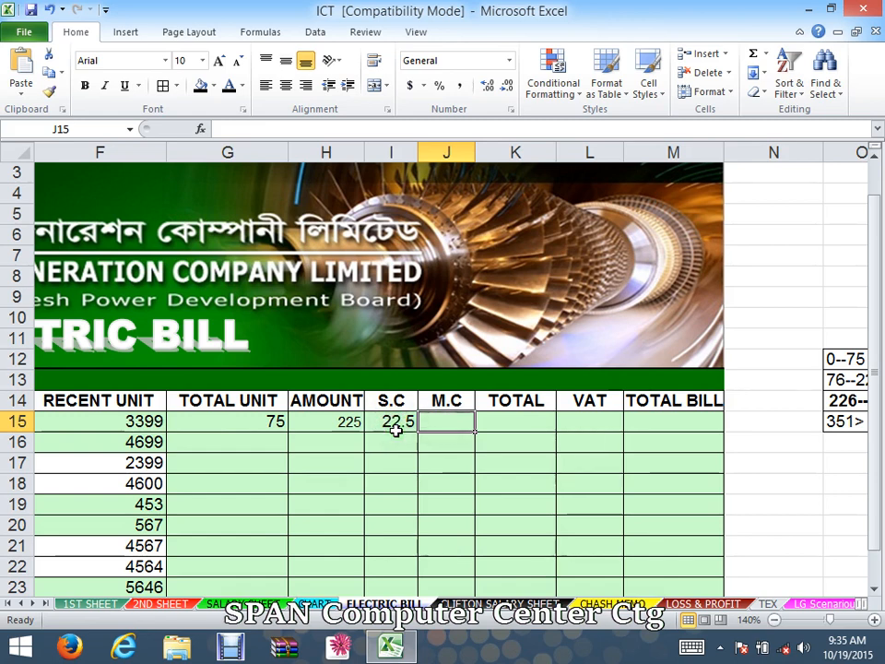
text(=)
click(328, 421)
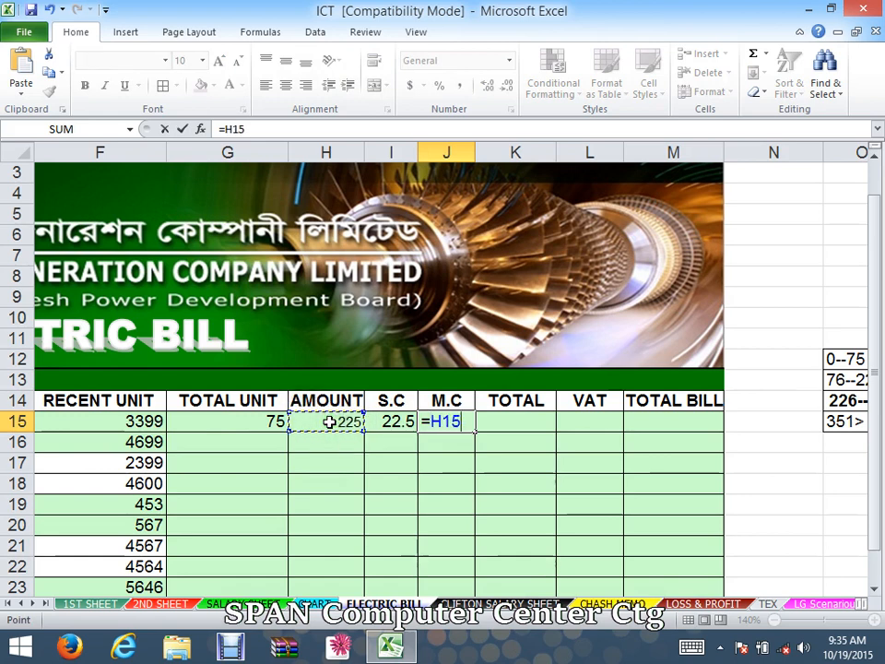
text(*)
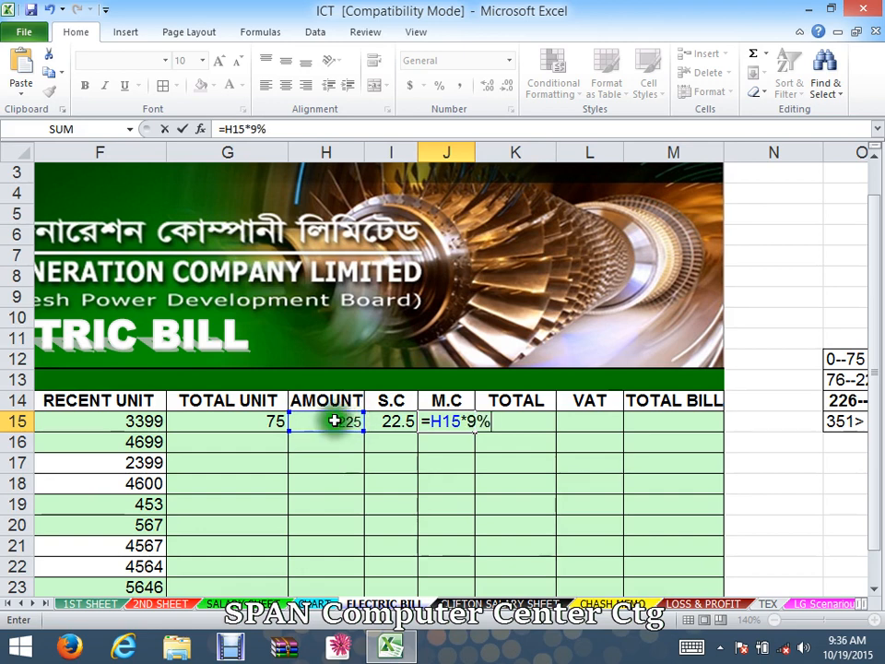
key(Return)
click(440, 499)
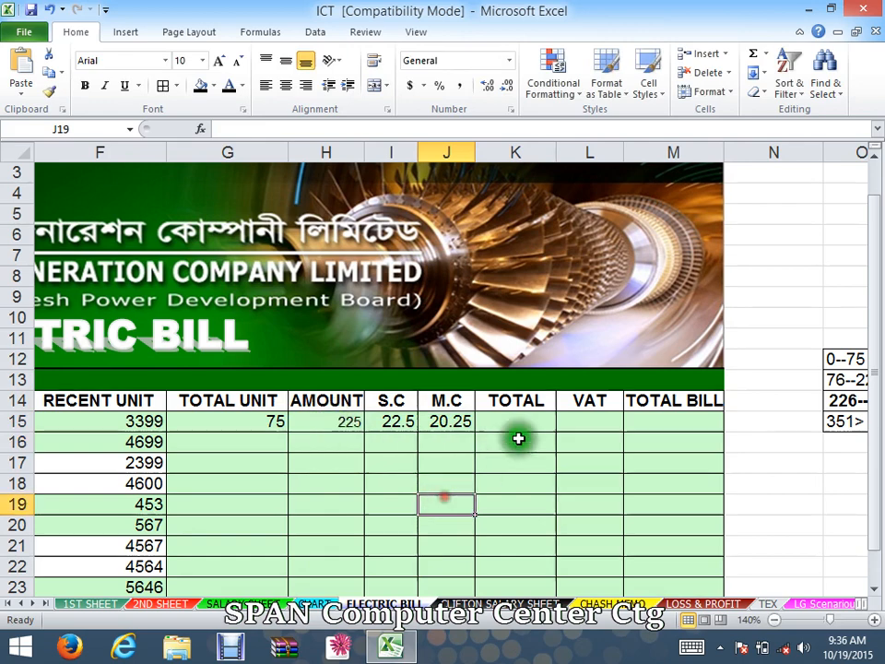
- Enter the total formula =H15+I15+J15 in K15 to add amount, service charge and meter charge
click(533, 422)
drag(325, 422, 509, 422)
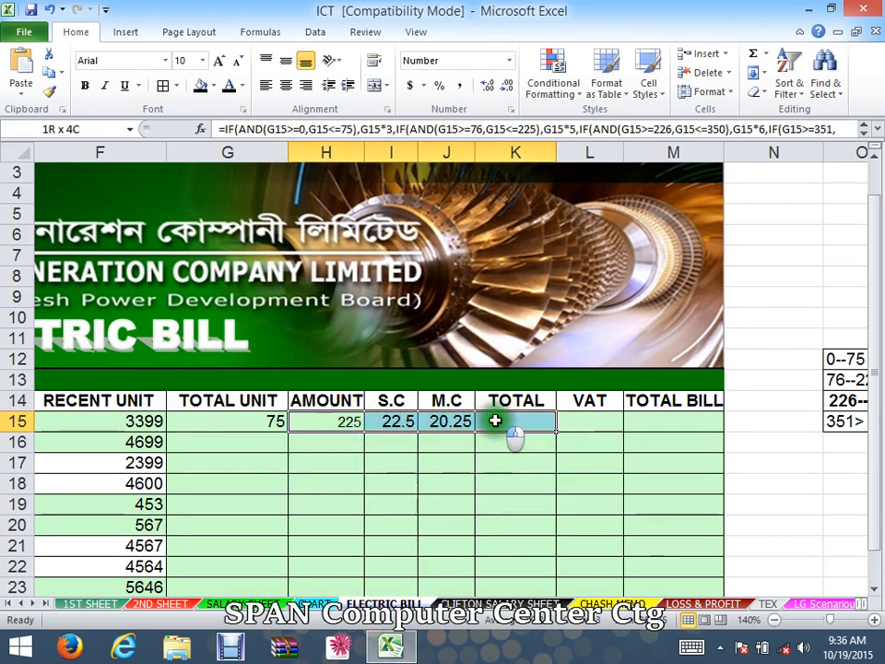
click(495, 481)
click(515, 421)
text(=)
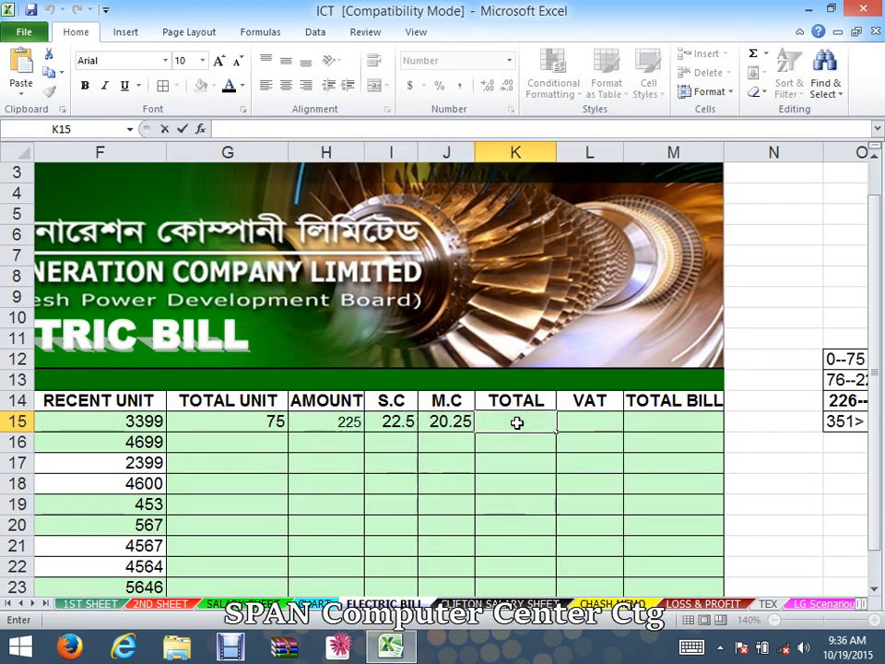
click(322, 424)
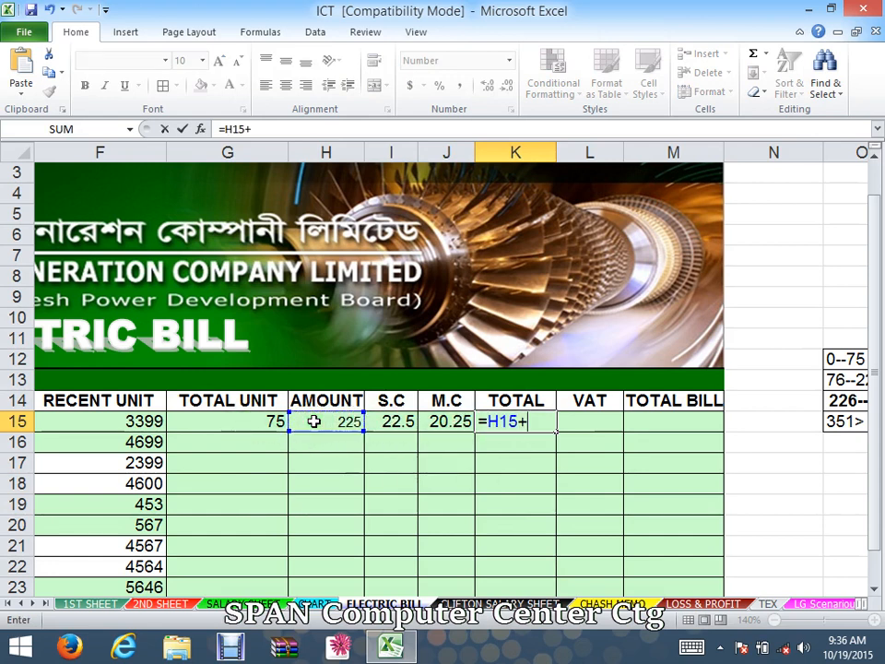
click(374, 422)
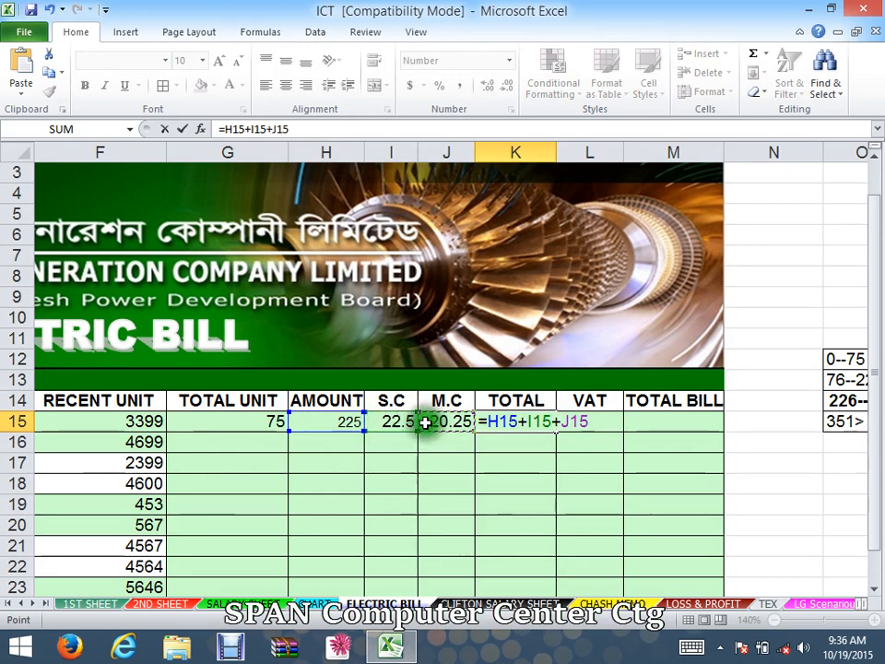
key(Return)
click(534, 506)
- Enter the VAT formula =K15*5% in L15, correcting the mistyped percentage before confirming
click(608, 422)
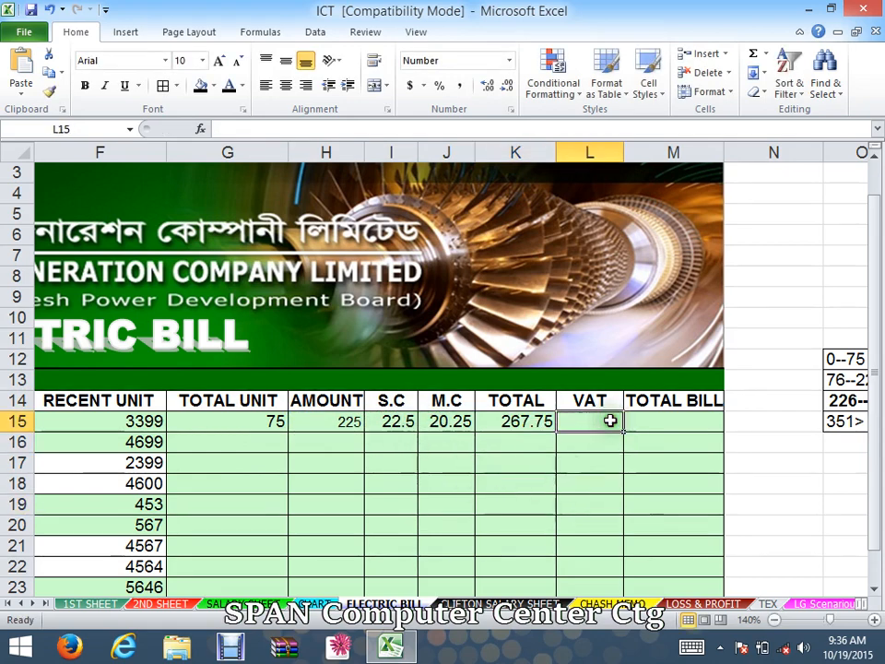
text(=)
click(522, 422)
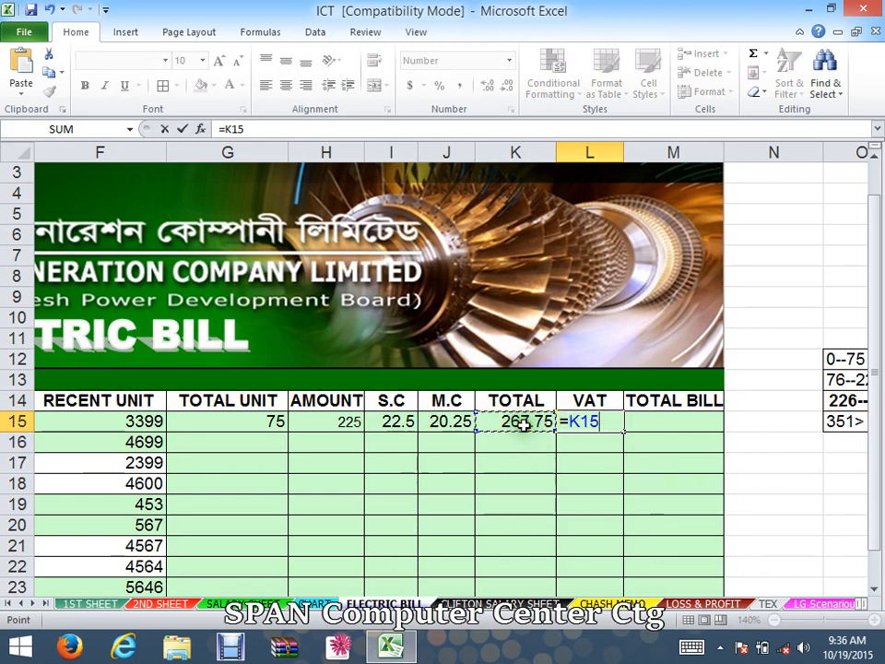
click(513, 424)
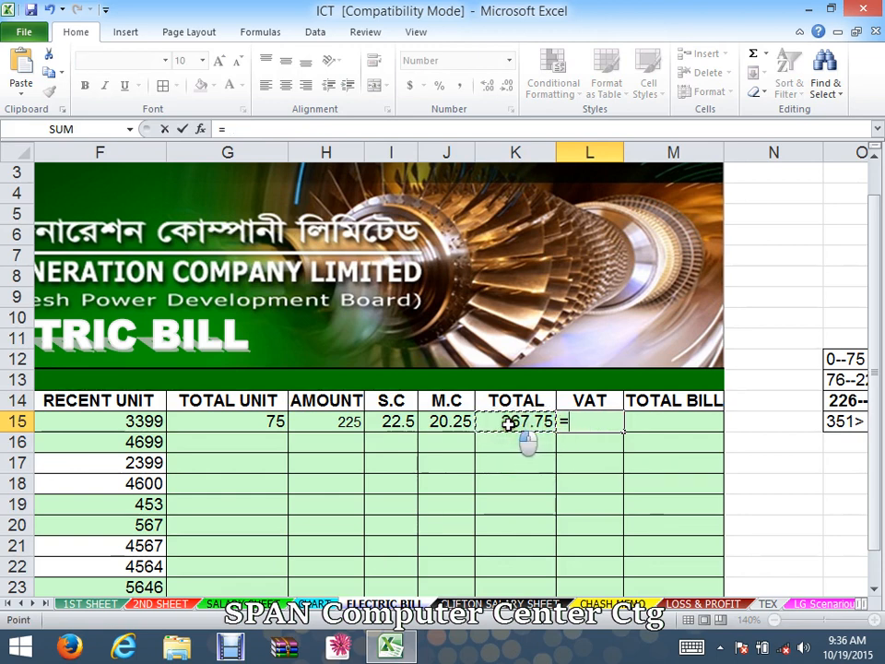
click(502, 423)
click(479, 426)
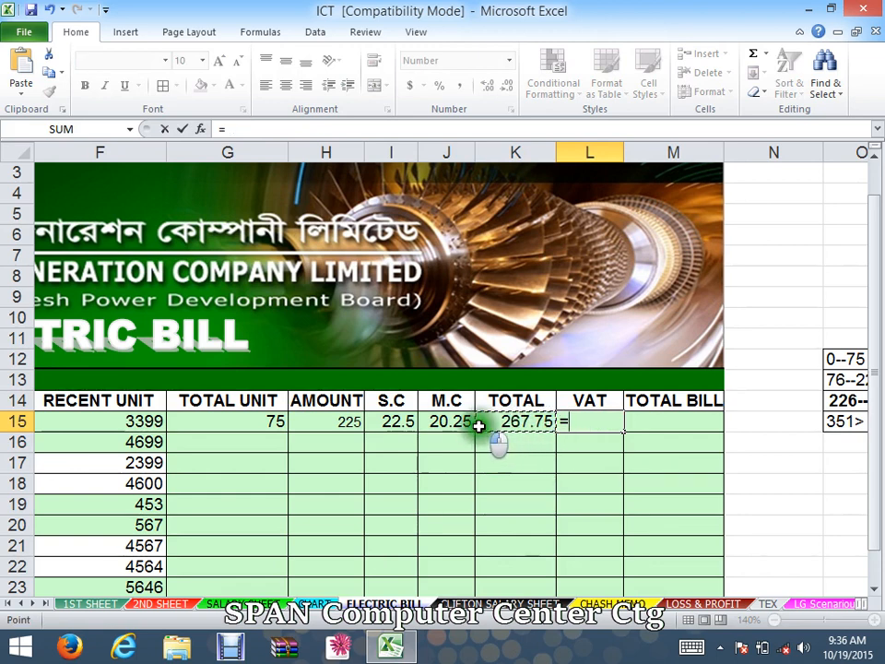
click(516, 426)
drag(516, 426, 617, 422)
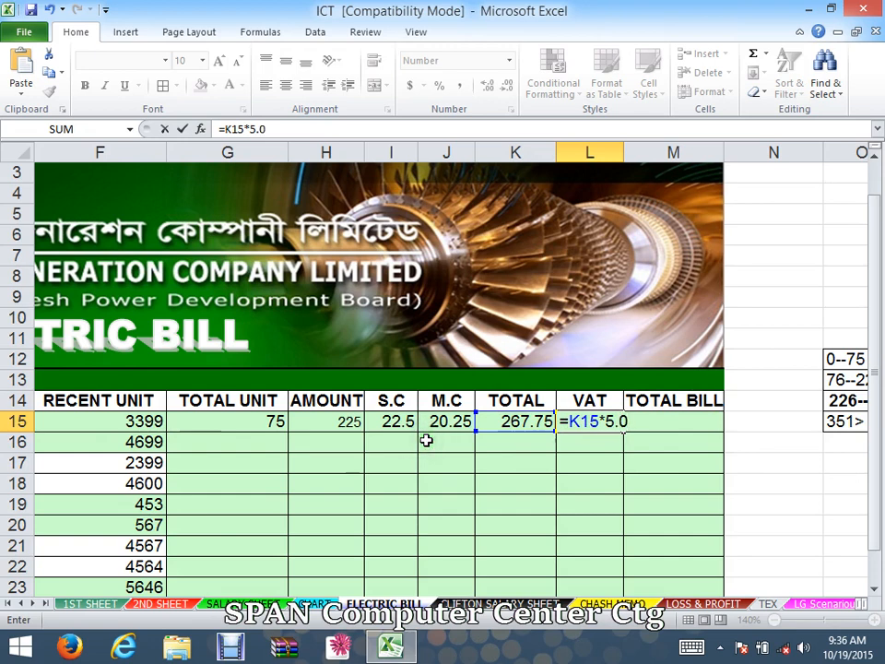
text(2)
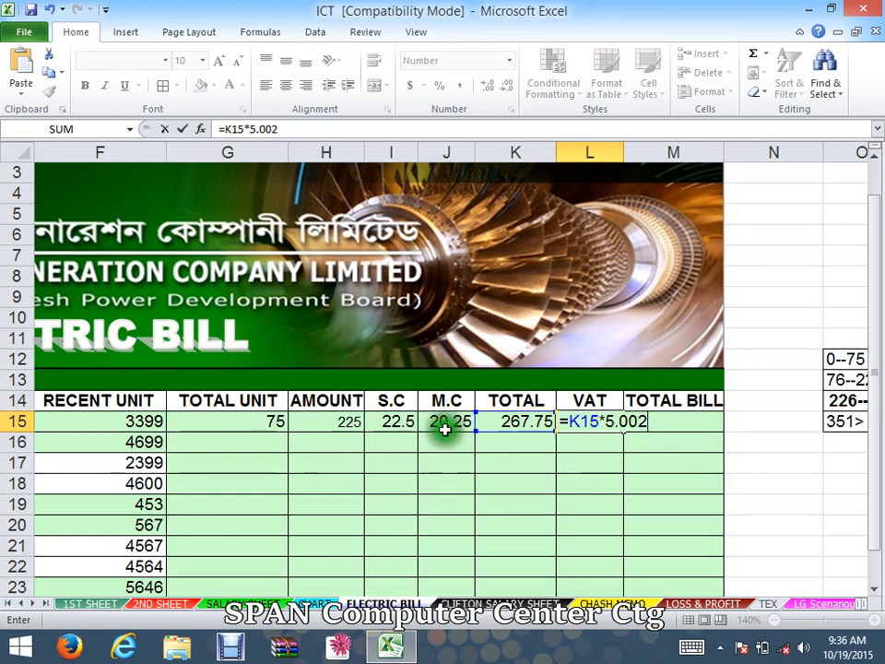
text(8)
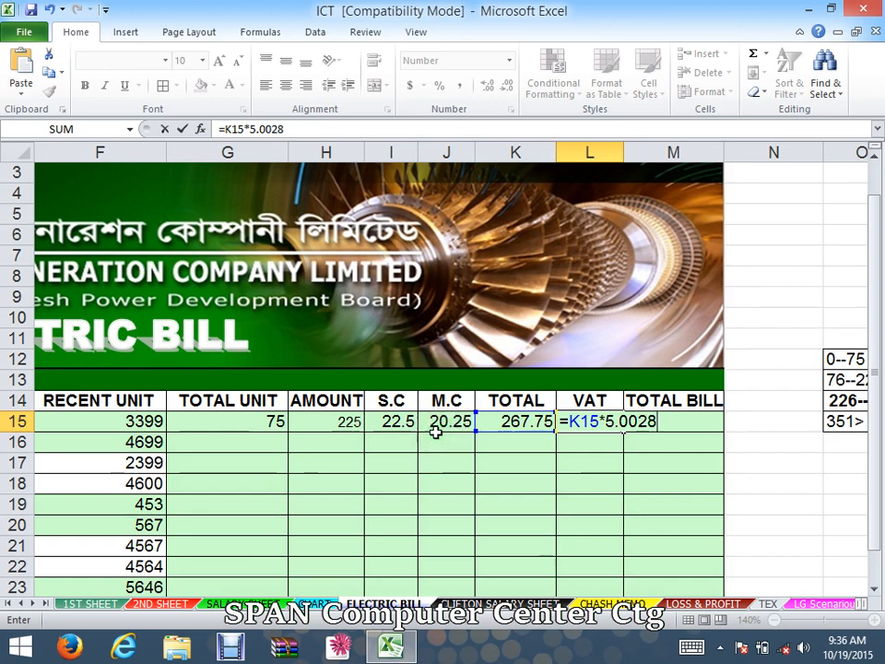
text(%)
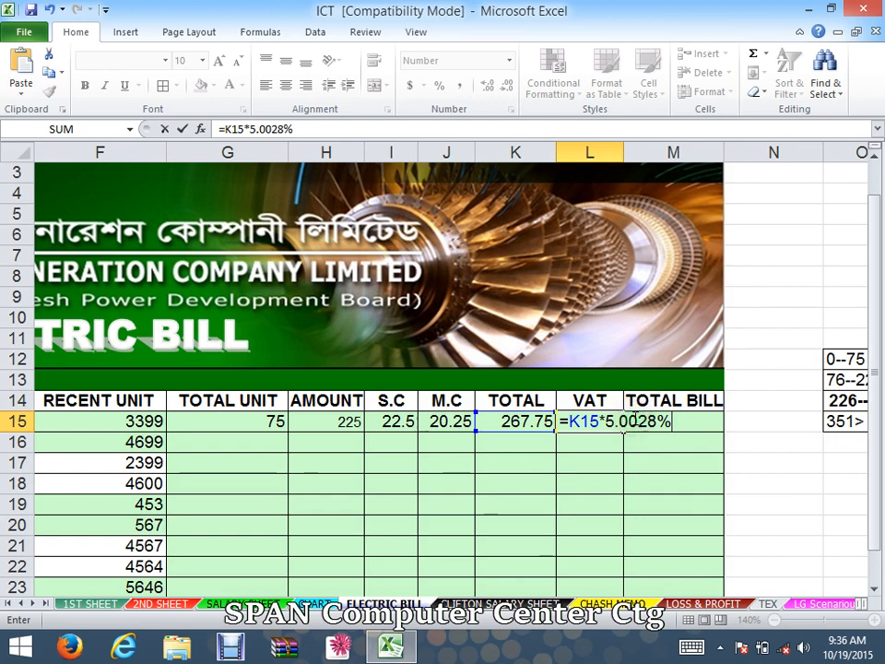
drag(633, 419, 618, 421)
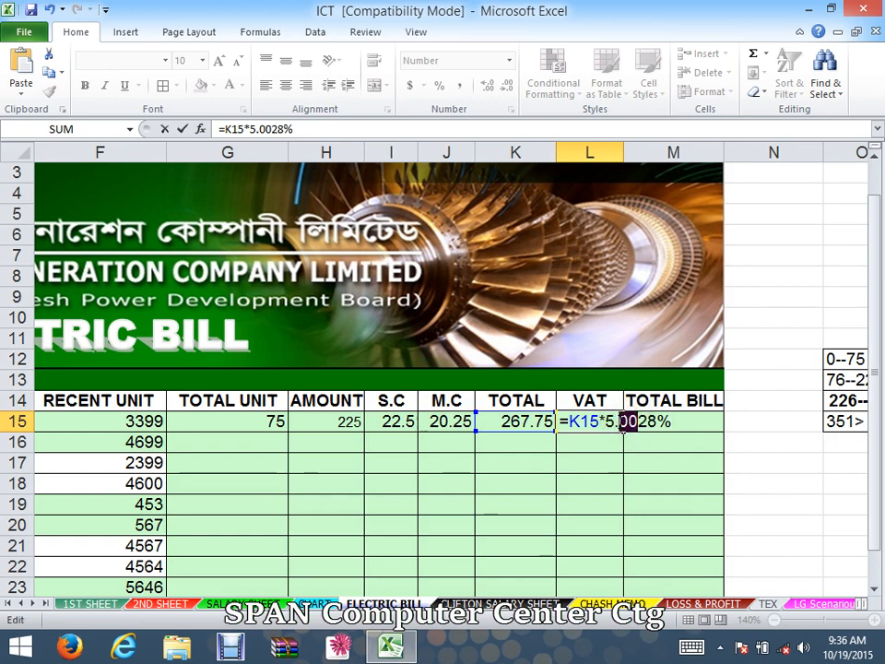
key(BackSpace)
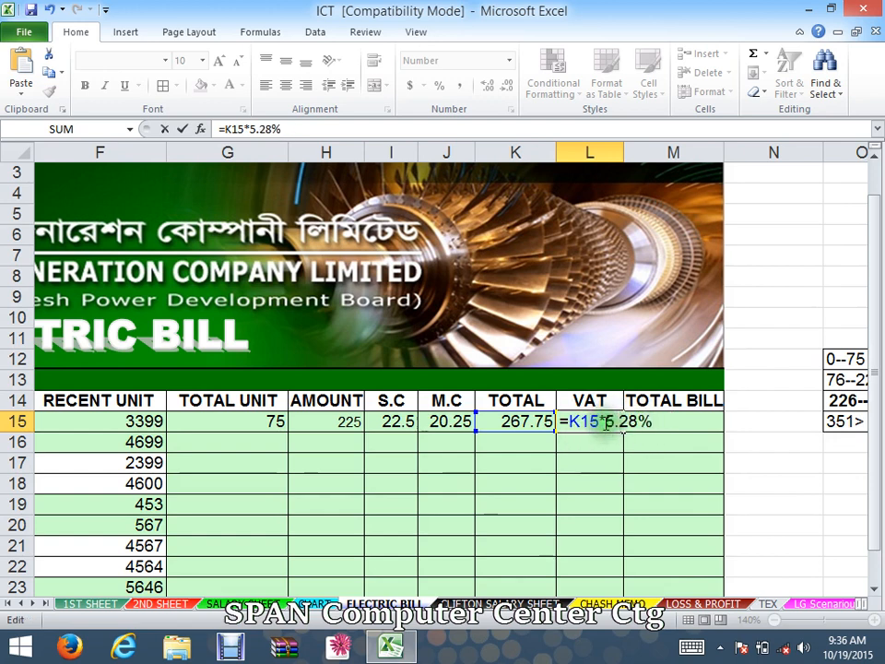
drag(616, 422, 656, 440)
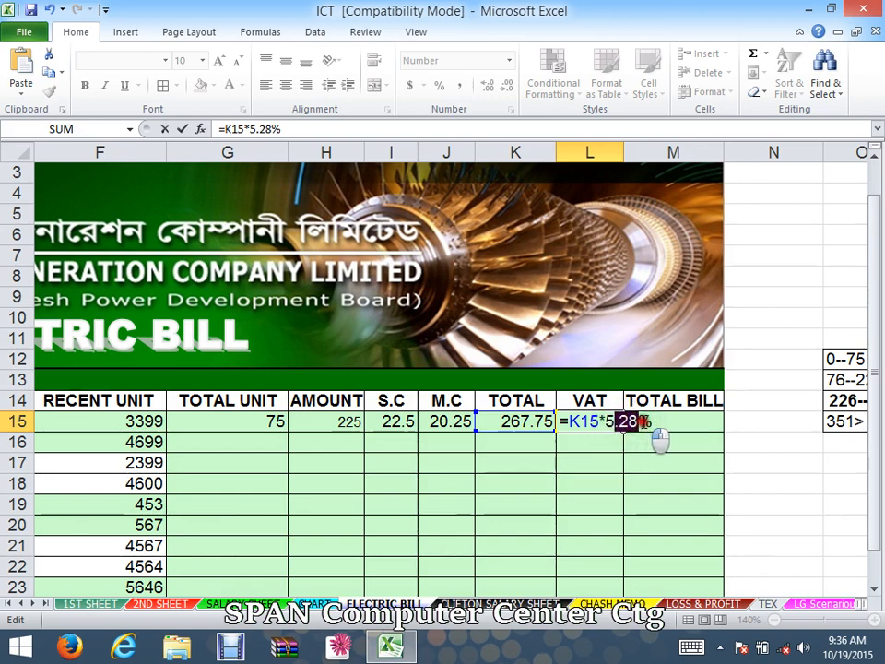
key(BackSpace)
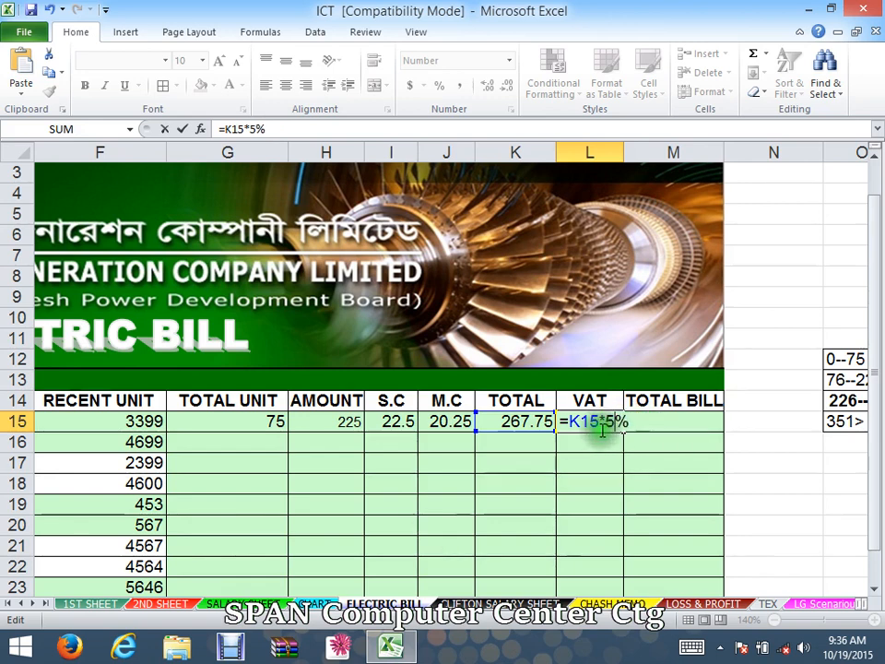
click(627, 422)
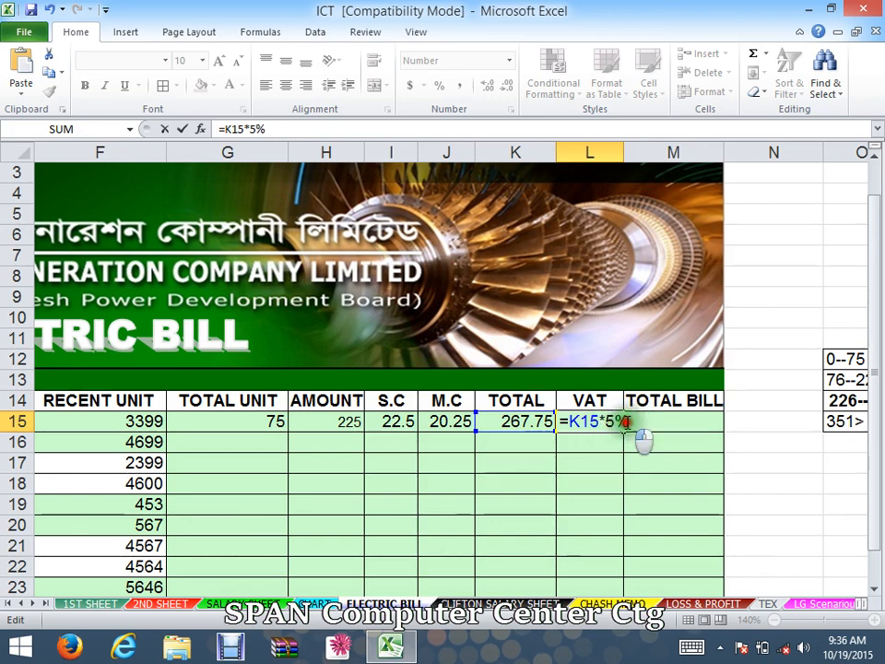
key(Return)
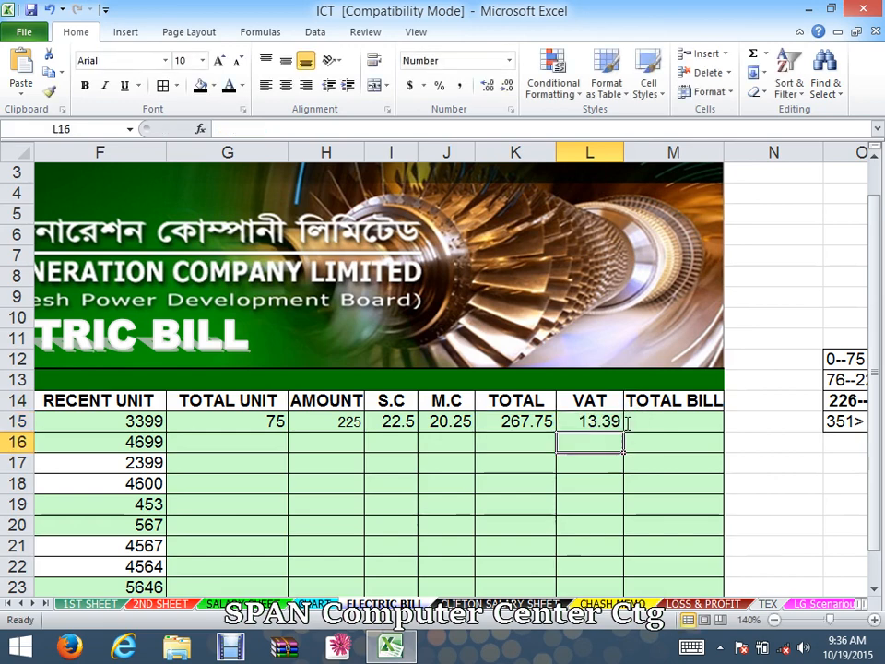
- Enter the total bill formula =K15+L15 in M15
click(608, 421)
click(661, 421)
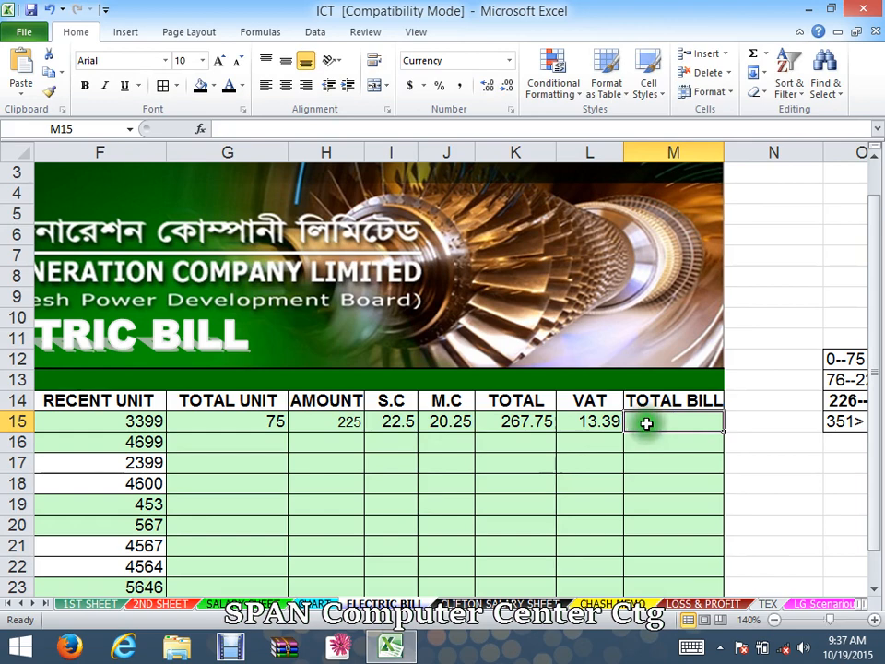
text(=)
click(531, 421)
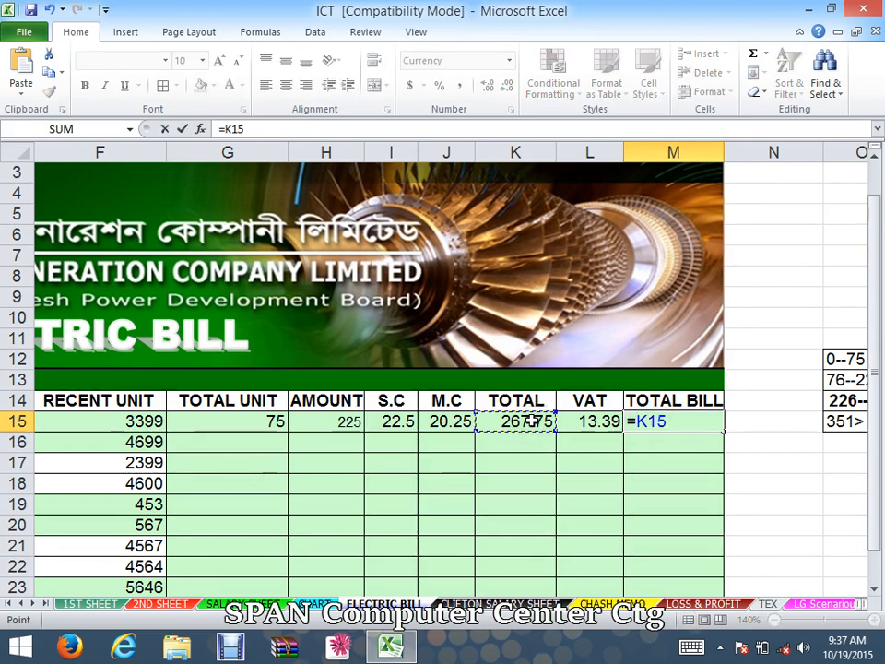
text(+)
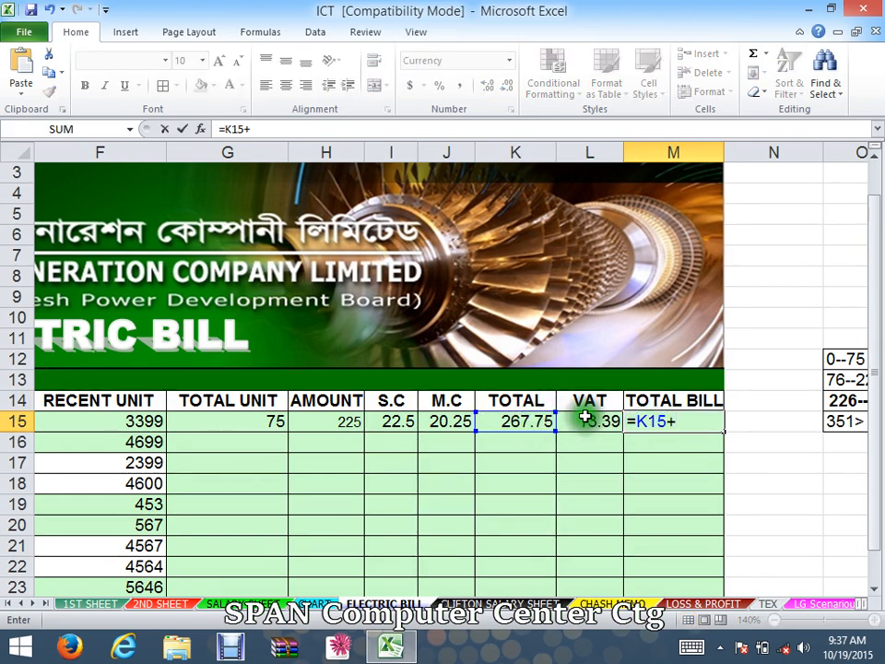
click(582, 420)
key(Return)
click(617, 456)
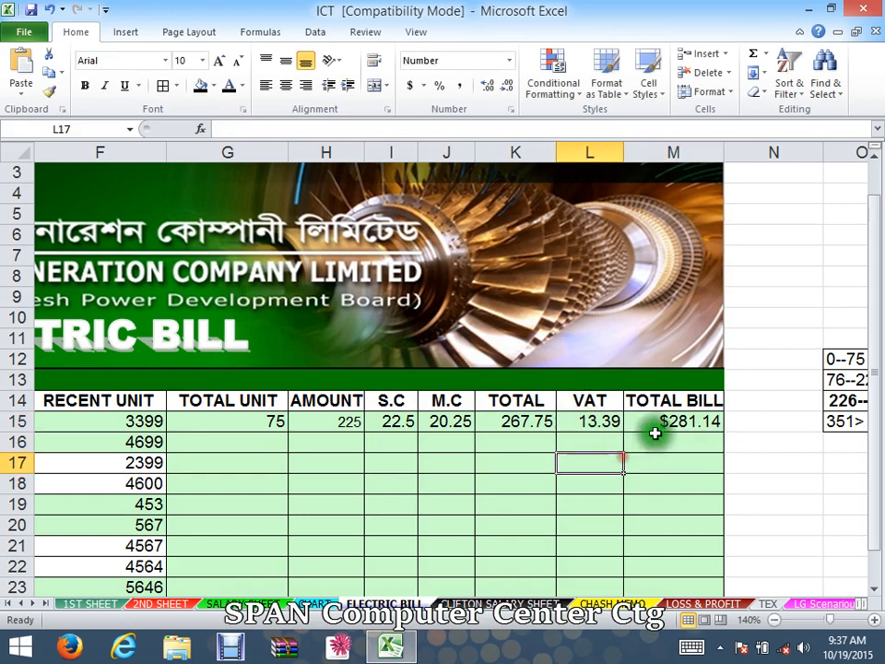
click(594, 422)
click(658, 421)
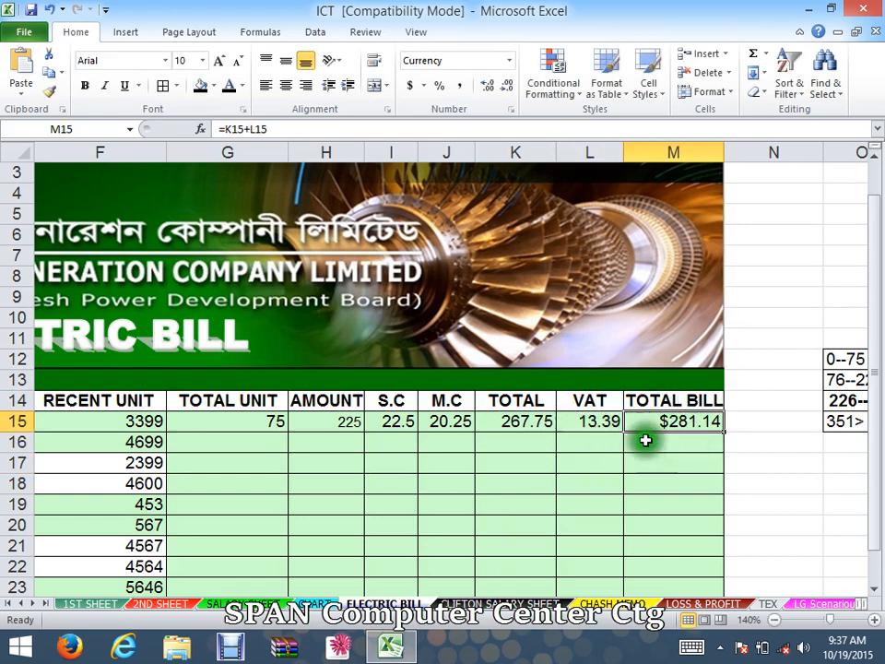
- Add the heading L F in N14 beside the Total Bill column
click(775, 459)
drag(775, 459, 729, 476)
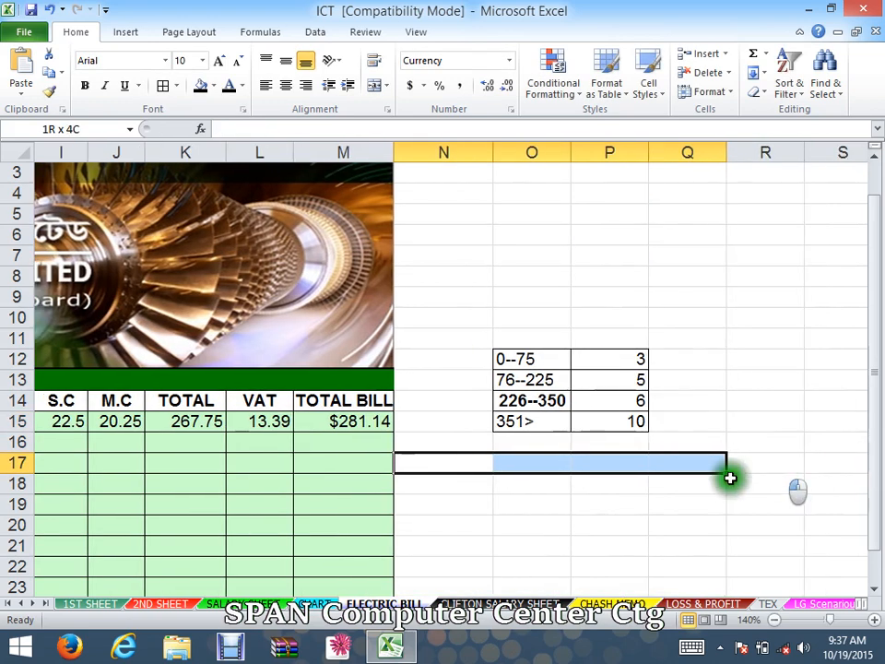
click(725, 480)
click(492, 471)
click(330, 405)
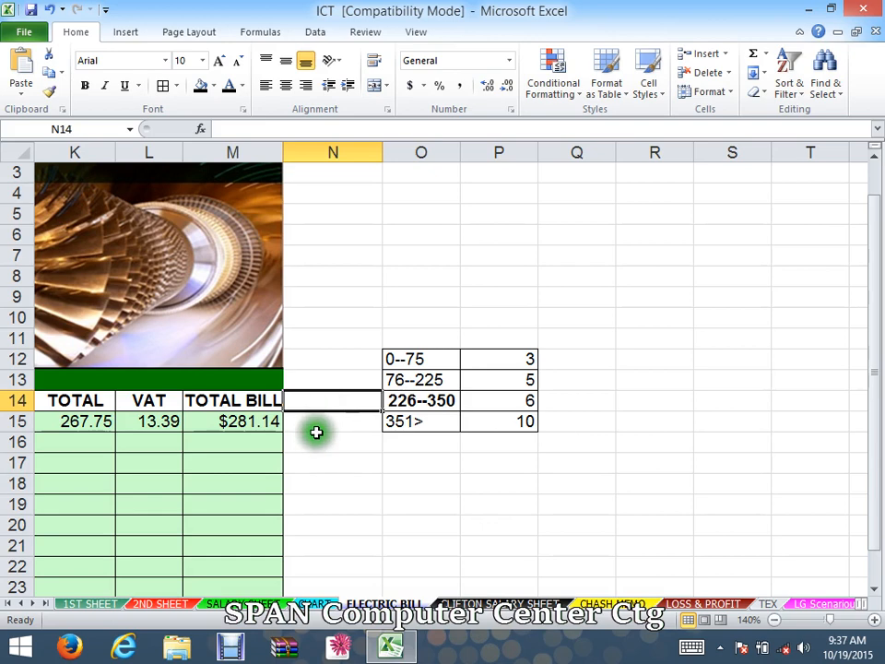
text(L)
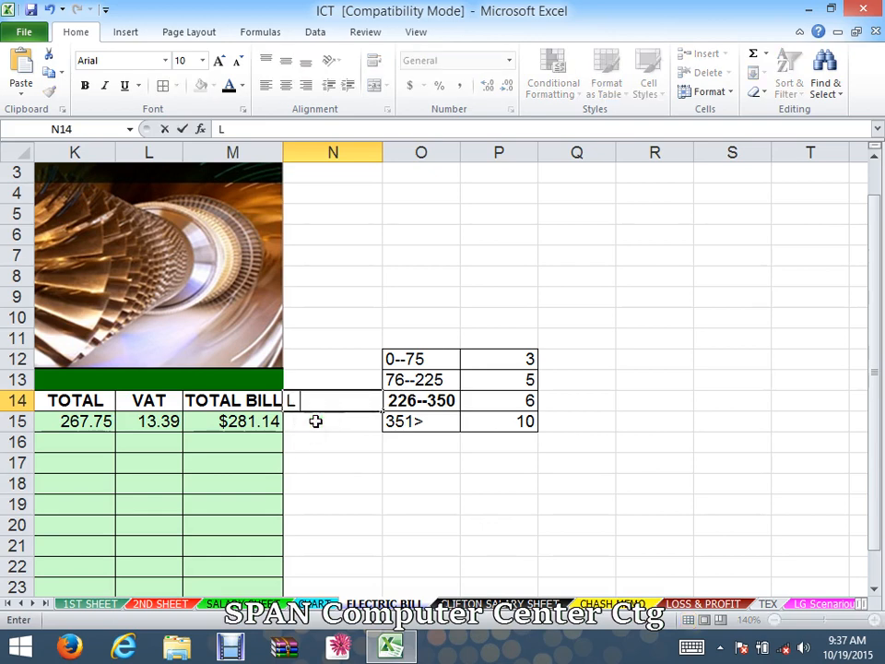
text( F)
click(316, 439)
click(303, 420)
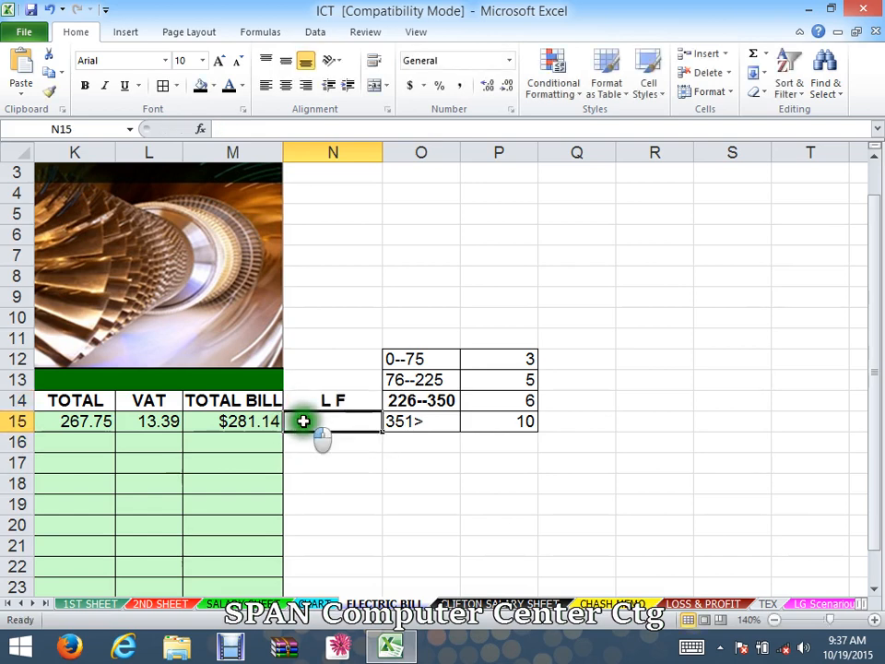
- Enter the late fee formula =M15*6% in N15 beside the total bill
click(226, 420)
click(304, 424)
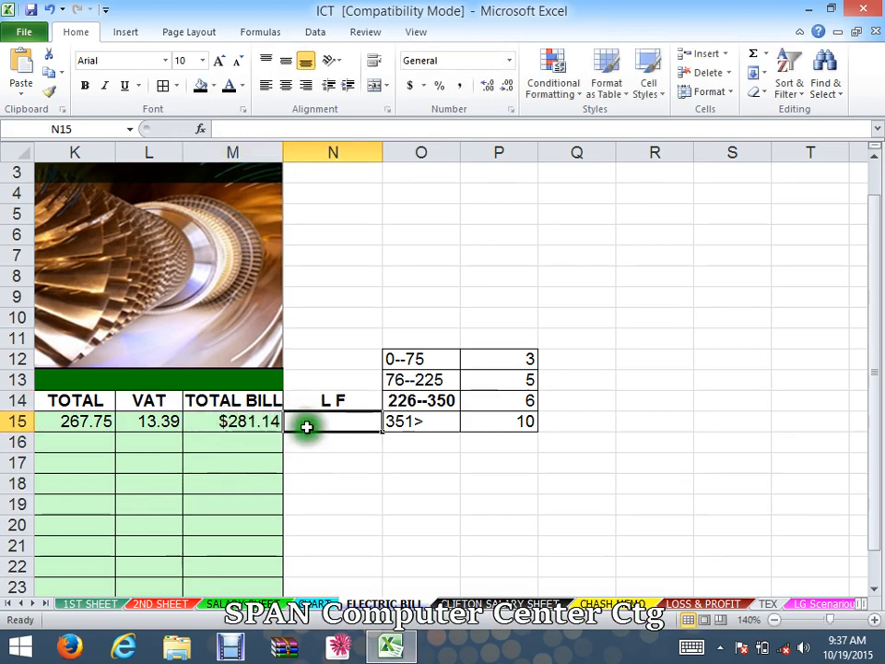
text(=)
click(252, 421)
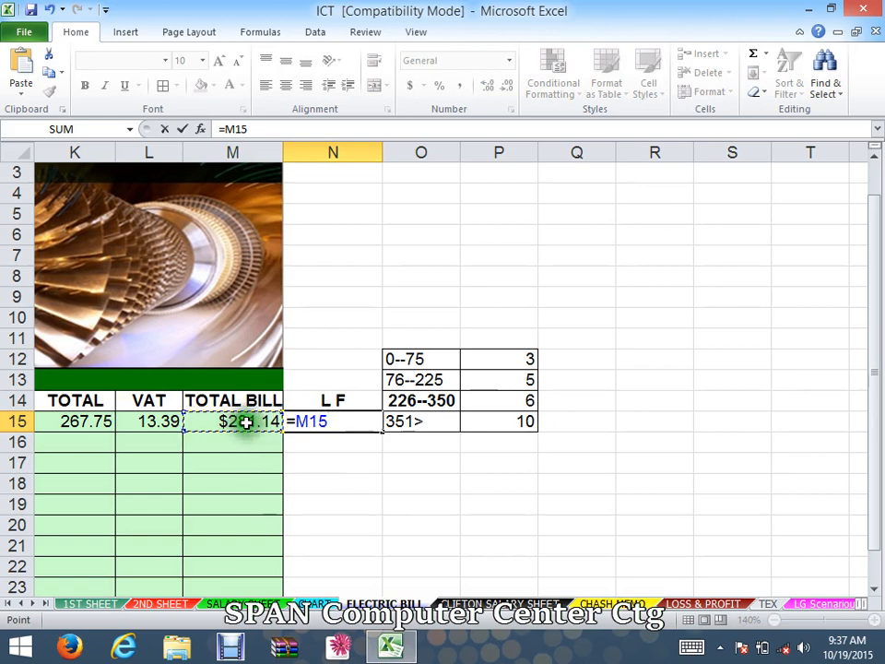
text(*)
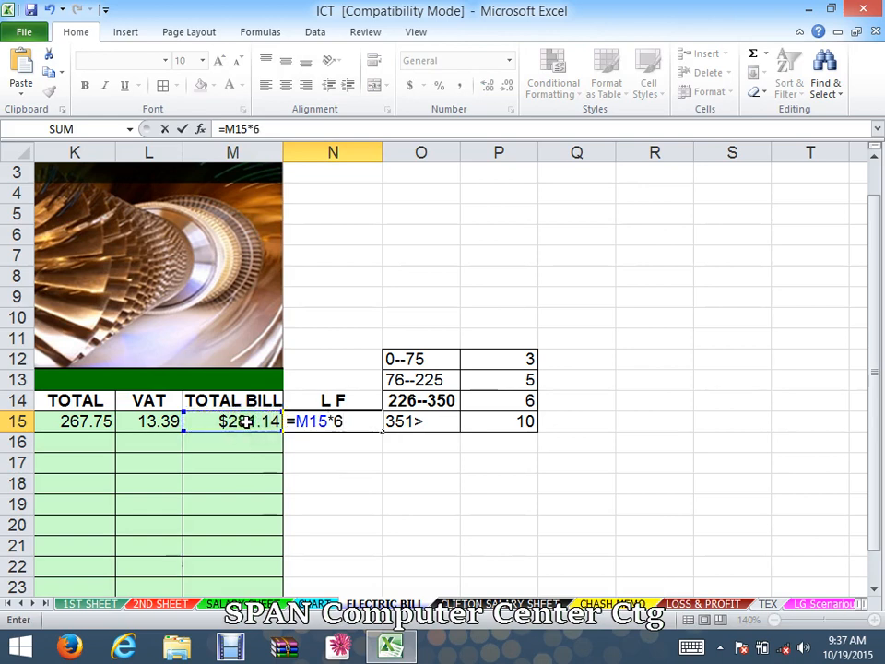
text(65)
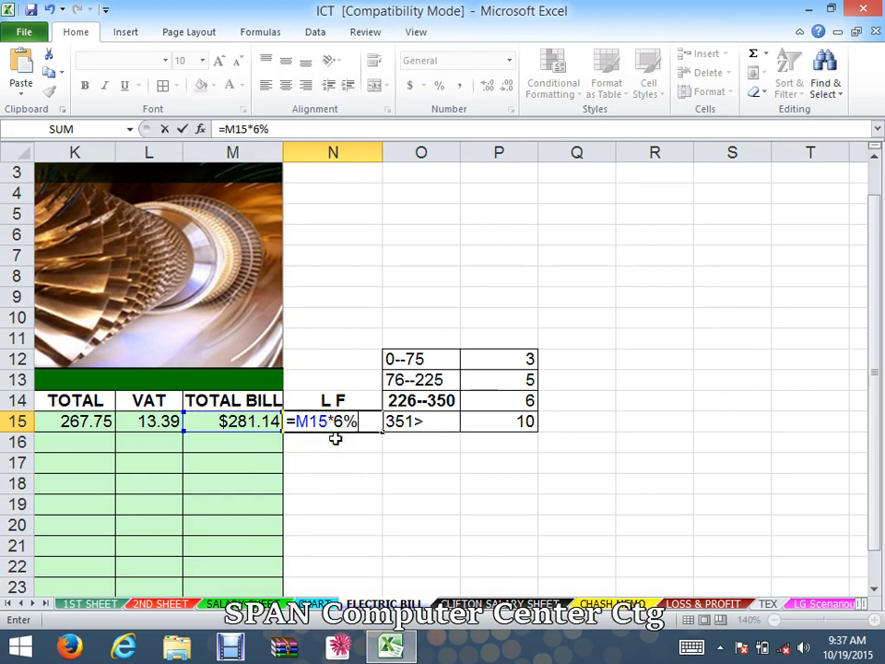
key(Return)
- Zoom out to review the whole worksheet and inspect the nested IF amount formula in H15
click(346, 489)
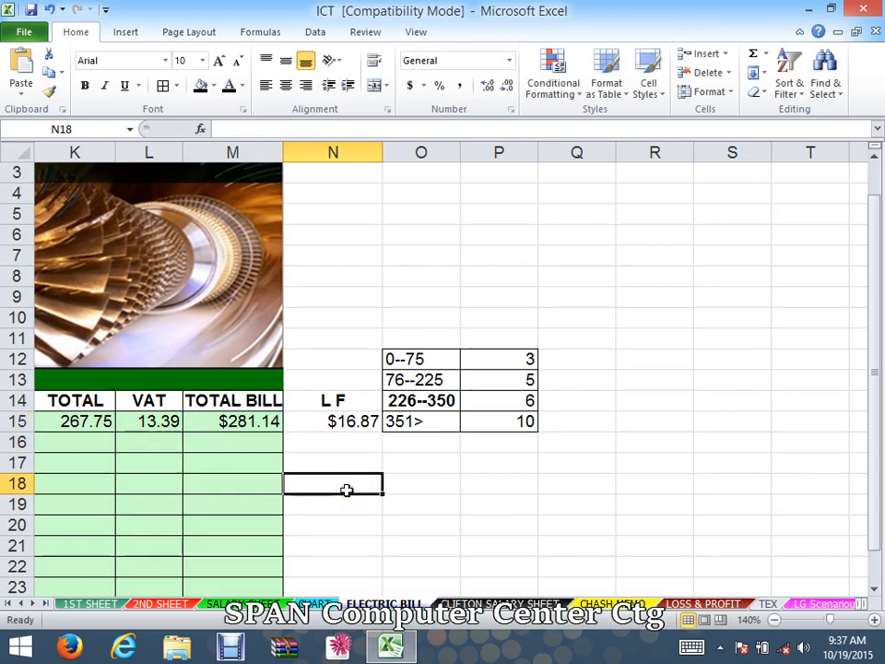
double_click(249, 420)
click(300, 466)
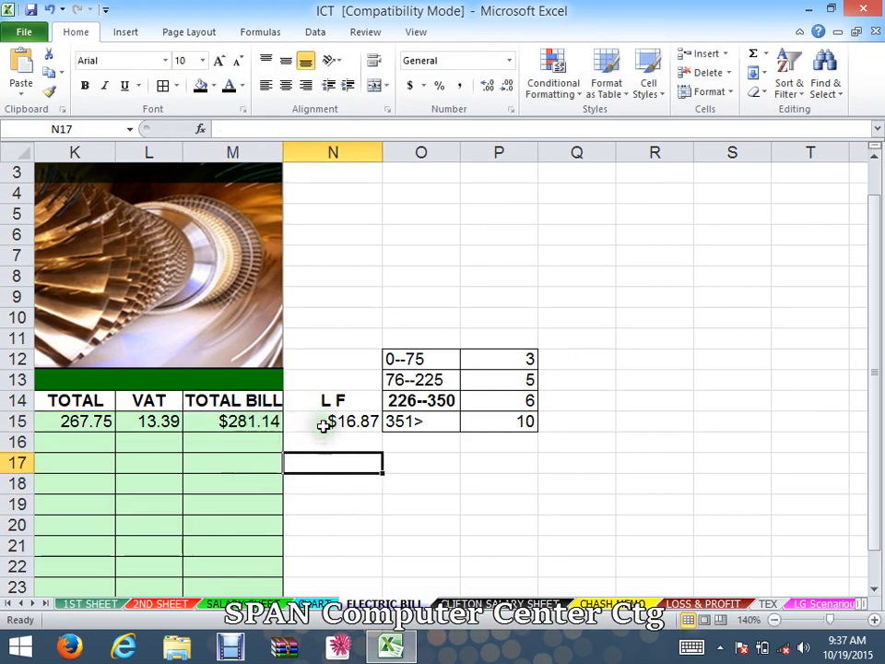
click(422, 502)
drag(318, 383, 330, 416)
click(364, 465)
drag(389, 462, 387, 481)
drag(382, 483, 9, 478)
click(342, 528)
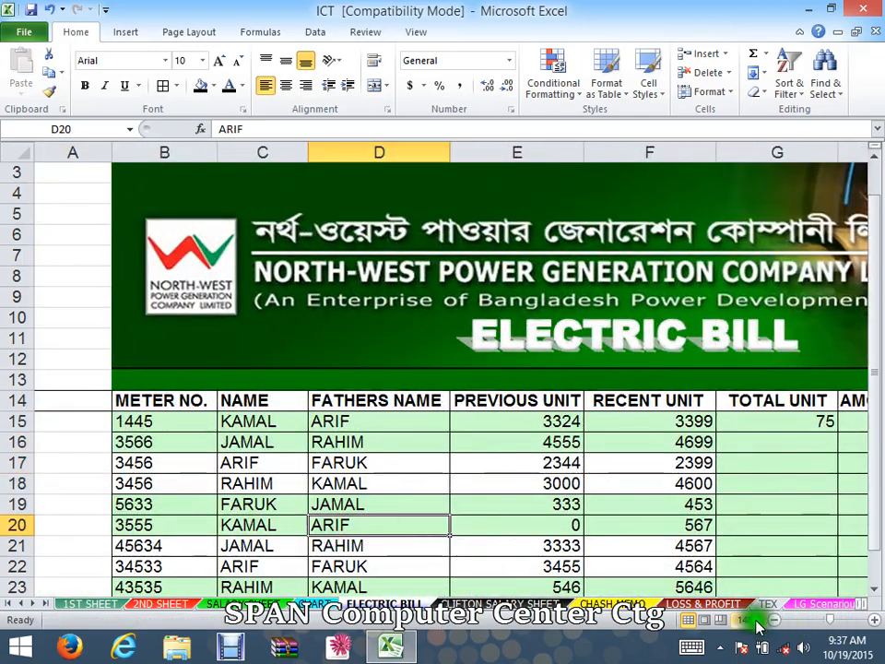
click(773, 620)
click(773, 620)
click(773, 620)
click(773, 619)
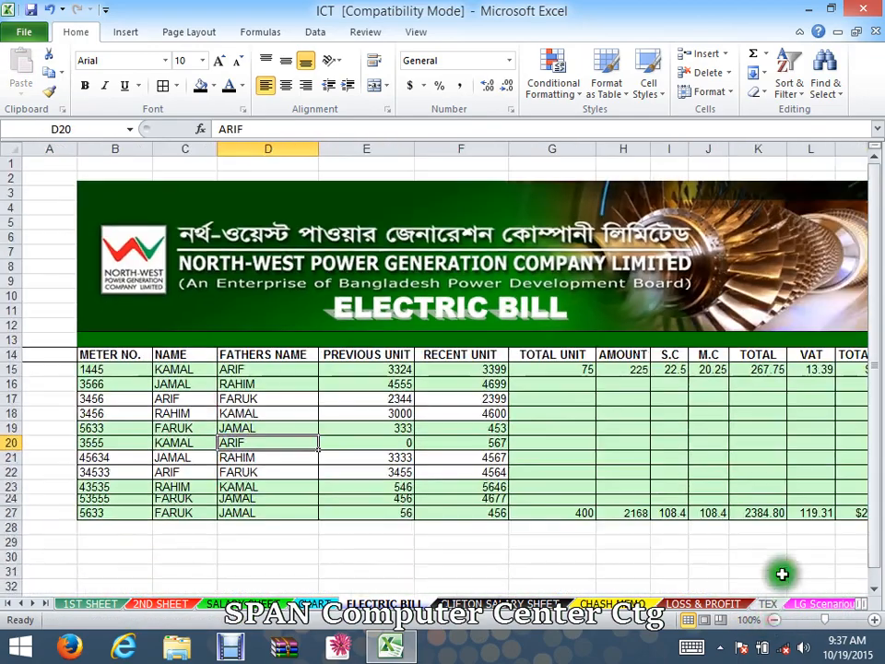
click(743, 546)
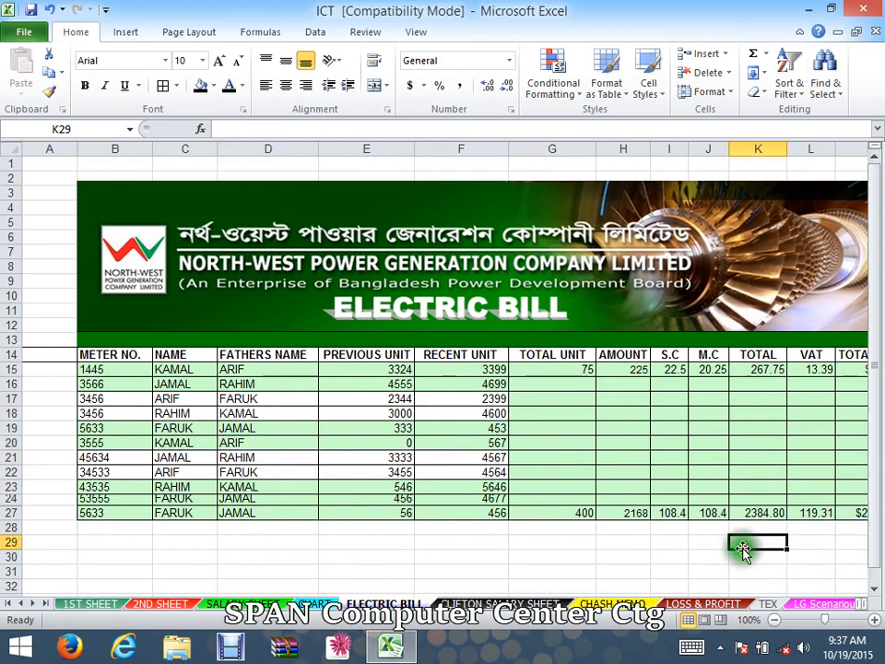
double_click(639, 370)
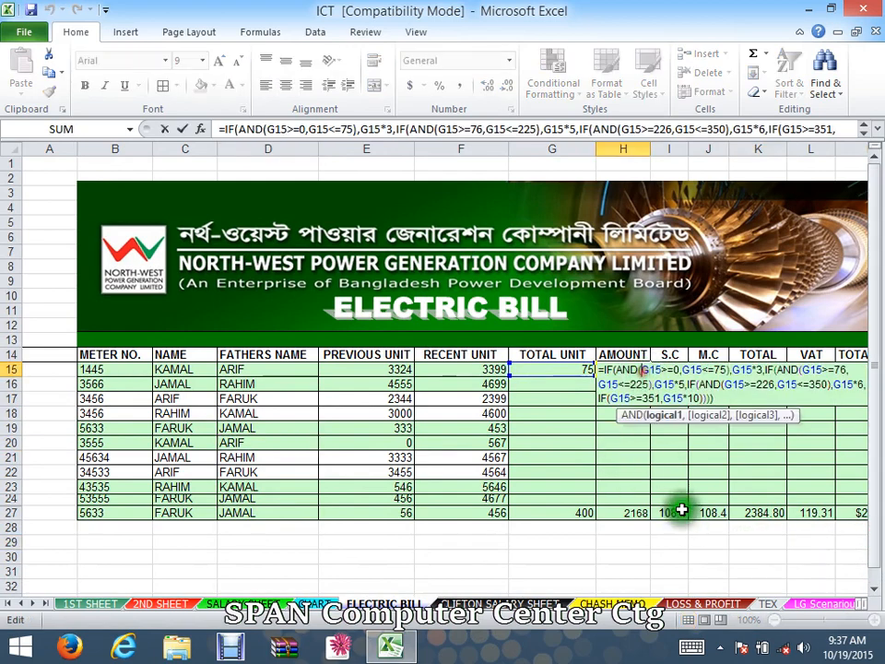
key(Escape)
click(618, 429)
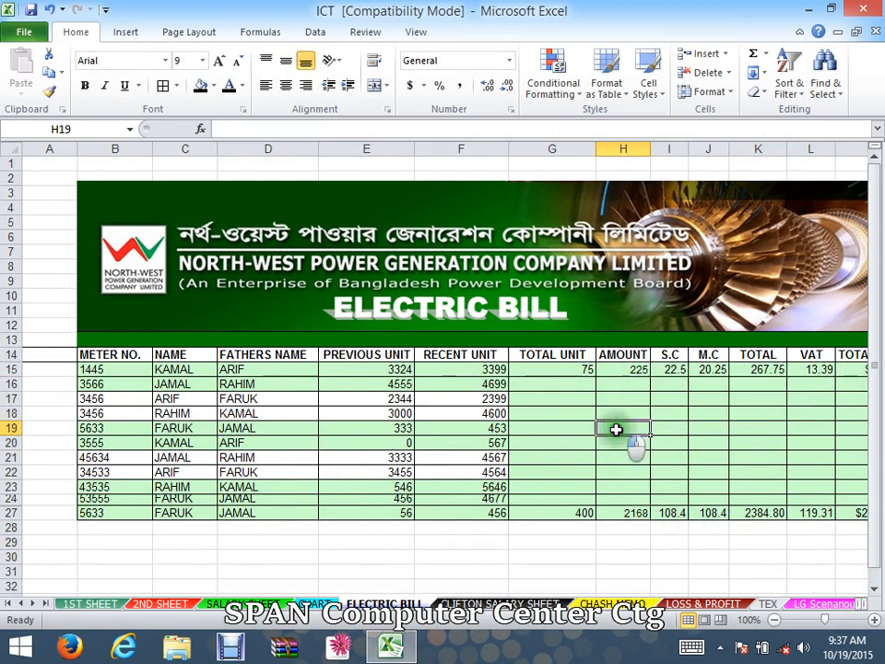
- Increase the font size of the amount cell H15 to 26
click(632, 370)
click(217, 61)
click(217, 62)
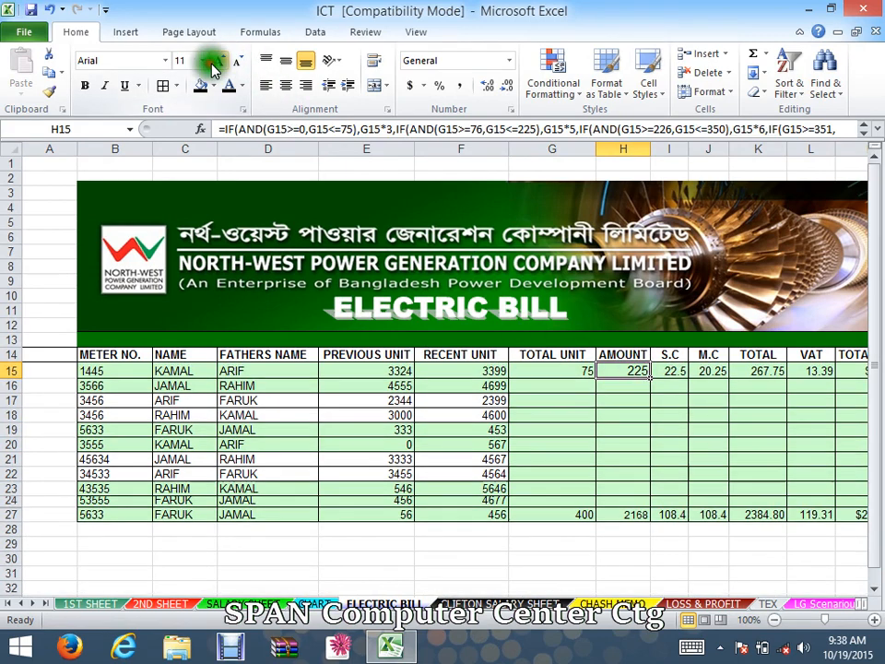
click(217, 62)
click(218, 62)
click(217, 61)
click(218, 62)
click(218, 61)
click(217, 61)
click(217, 62)
click(217, 62)
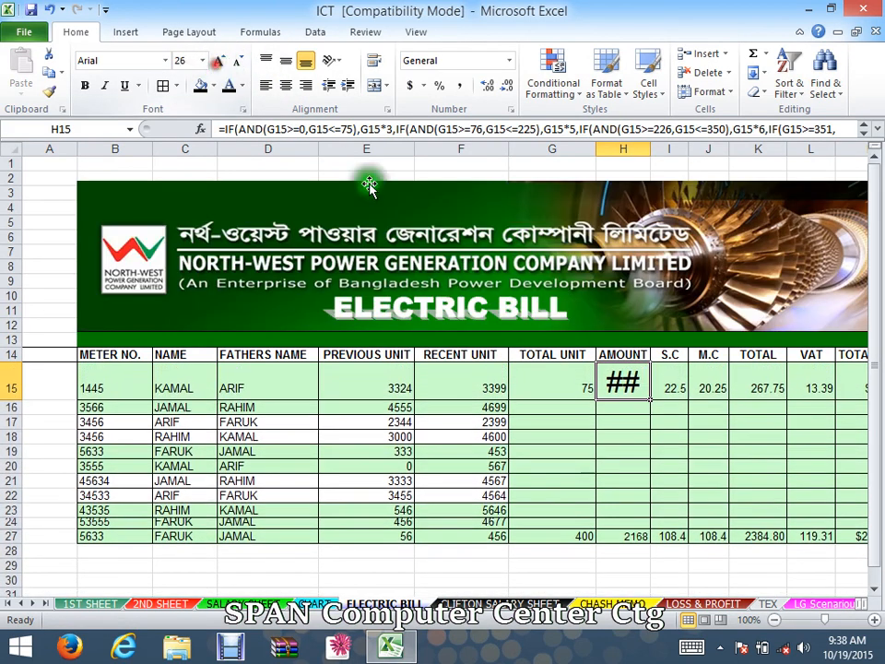
double_click(624, 380)
key(Escape)
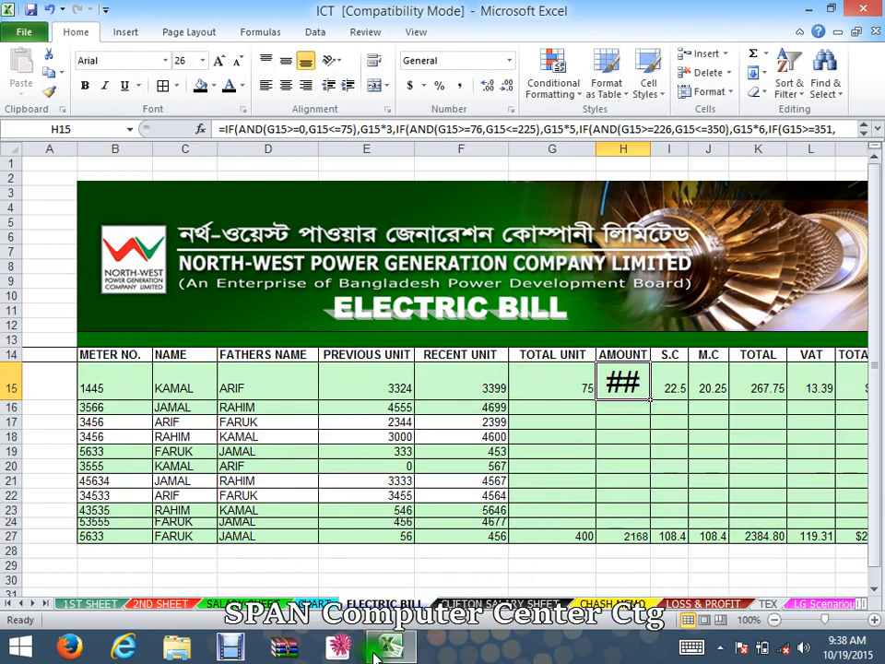
click(232, 649)
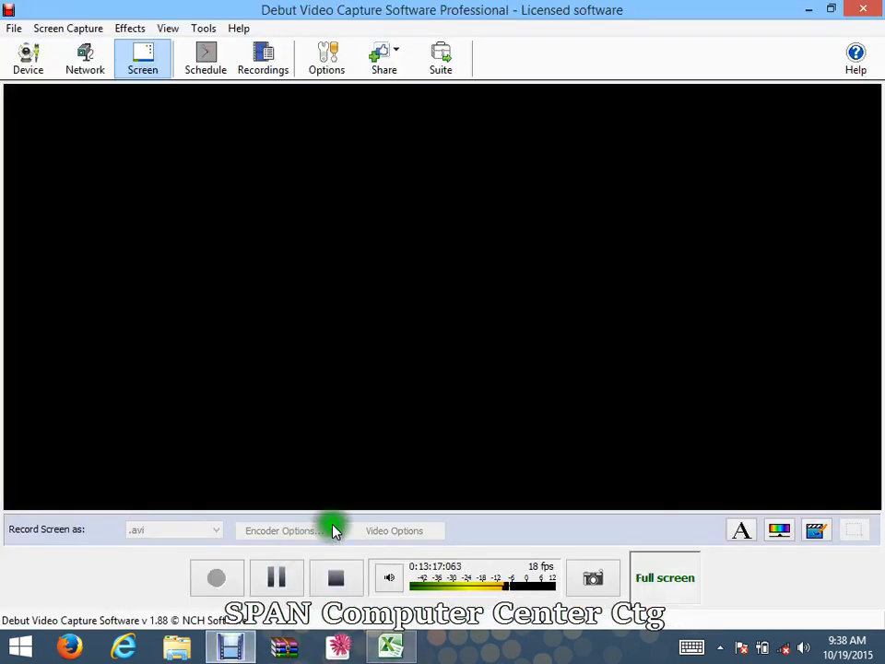